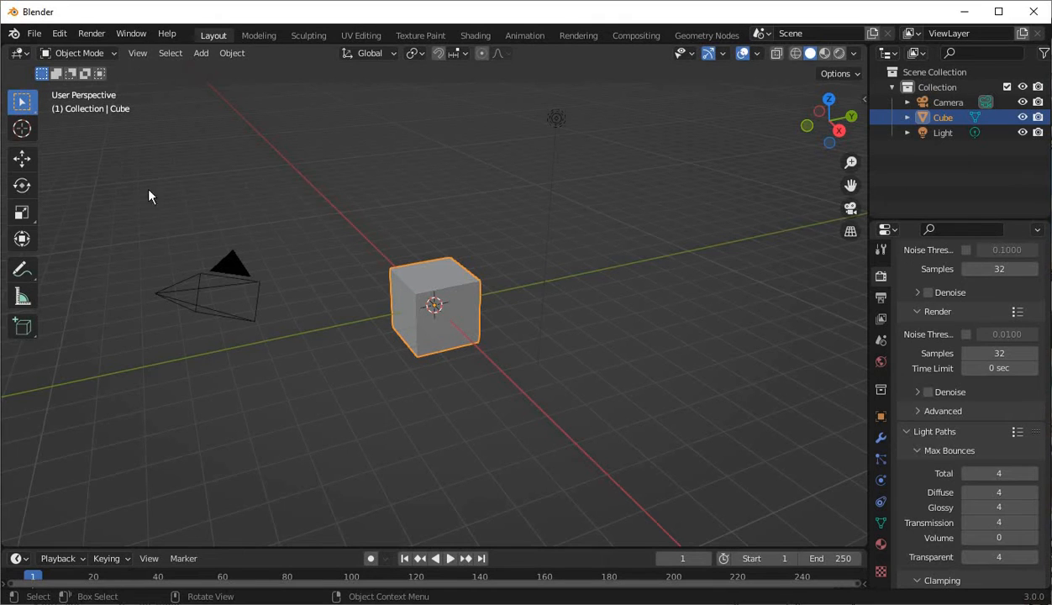
- Delete the default camera and light from the scene
left_click_drag(117, 157, 294, 373)
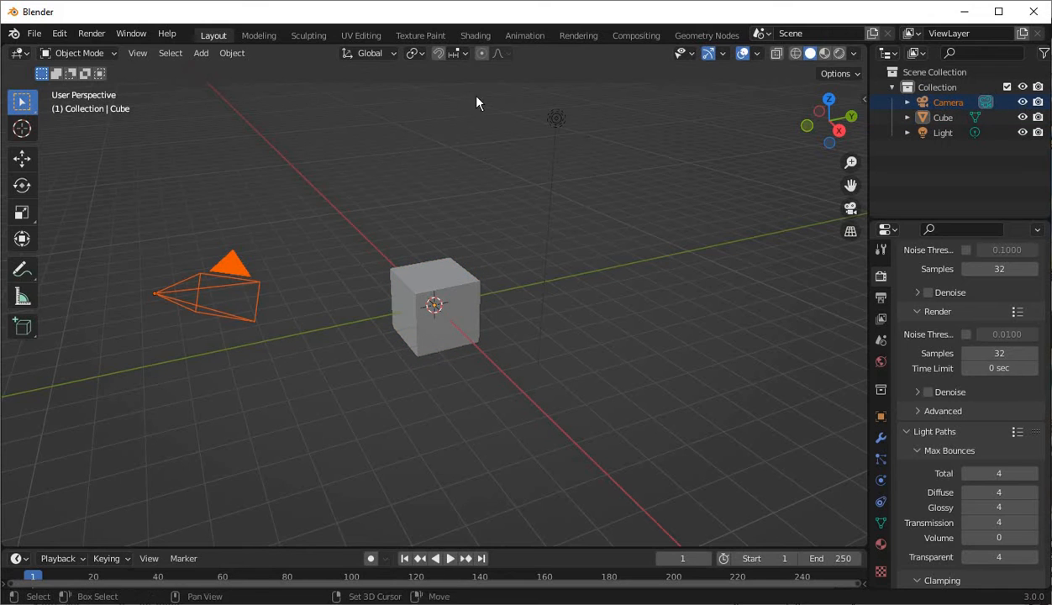
left_click_drag(468, 94, 655, 185, "shift")
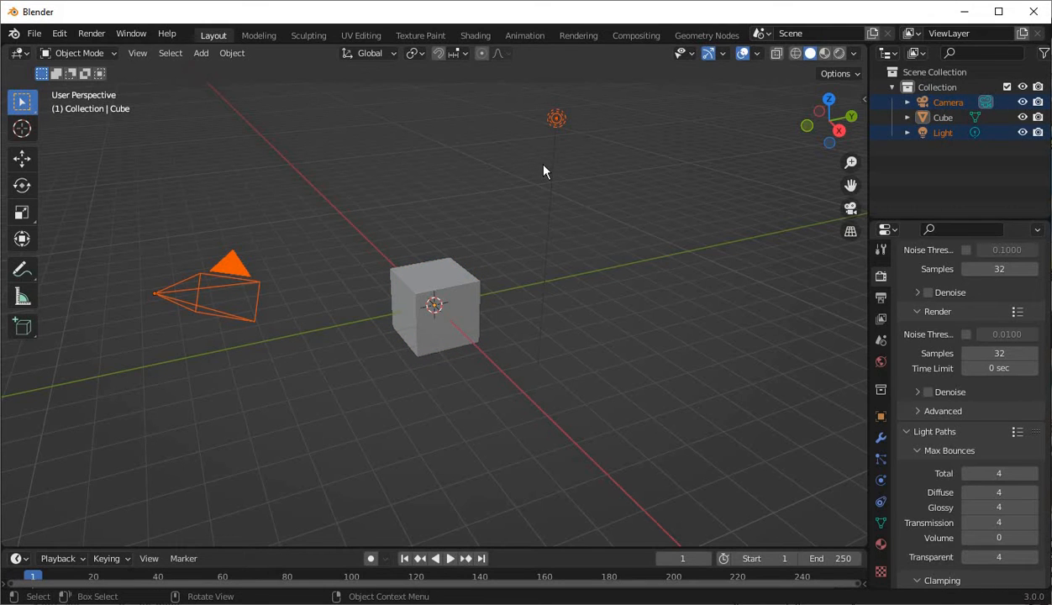
key("Delete")
- Scale the cube down along the global Y axis to make it much thinner from front to back
left_click(439, 320)
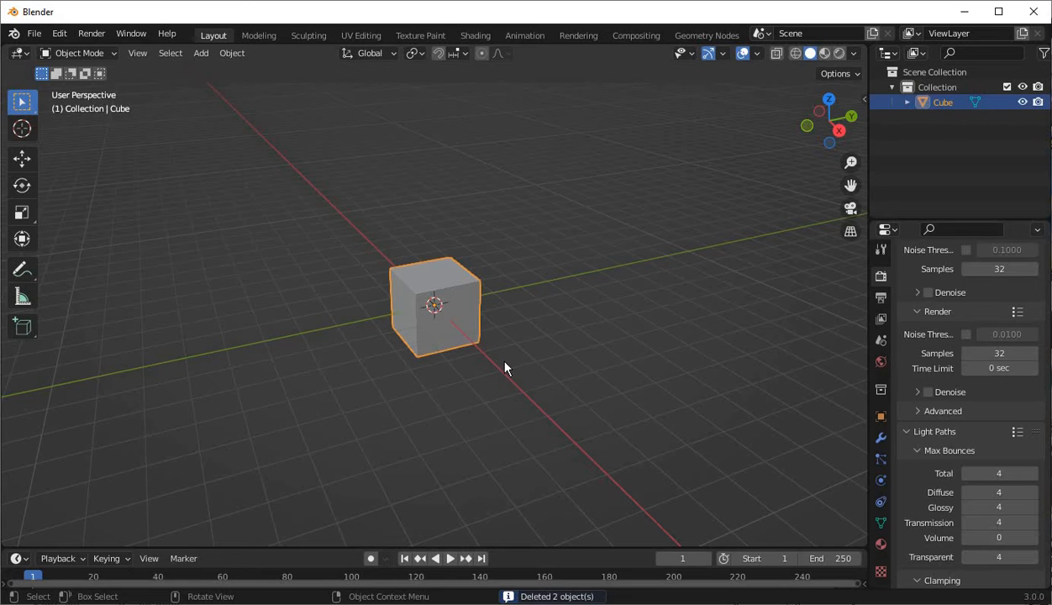
scroll(493, 352, "up", 2)
key("KP_3")
key("s")
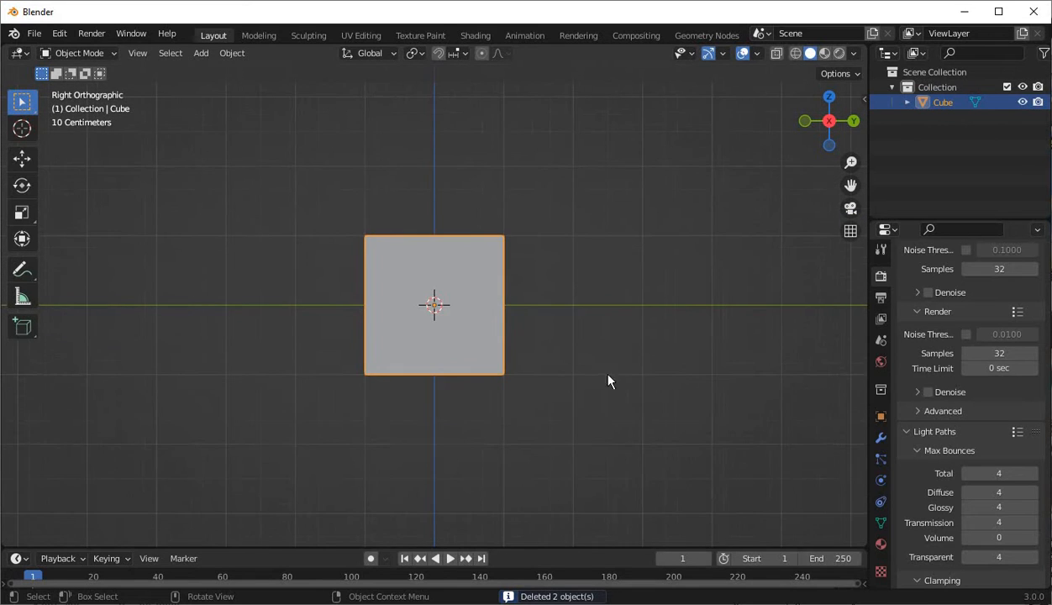
key("y")
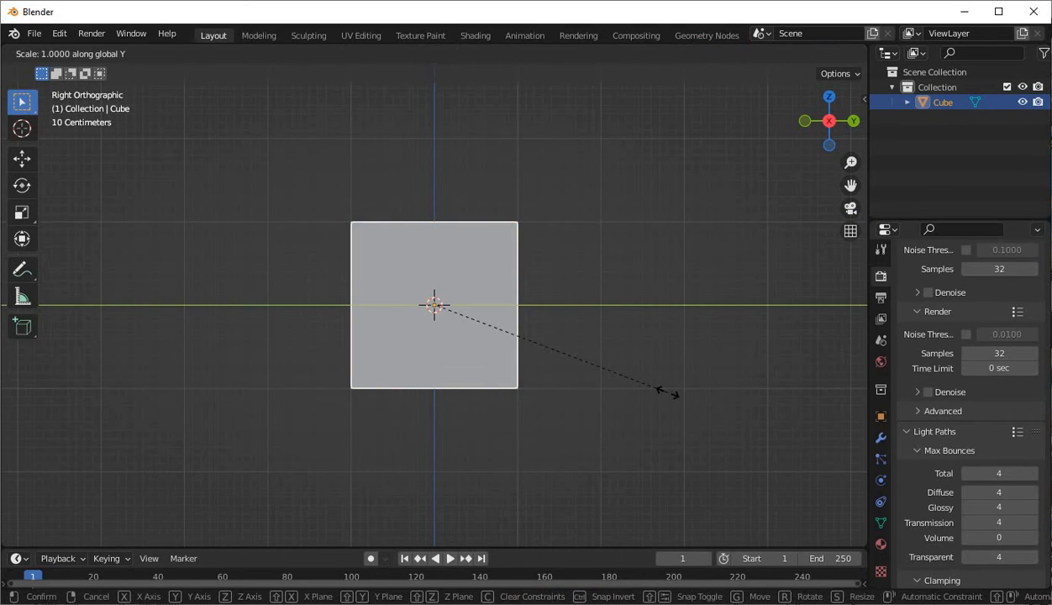
left_click(505, 337)
- Scale the cube to 0.7 along the global X axis in front view
key("KP_1")
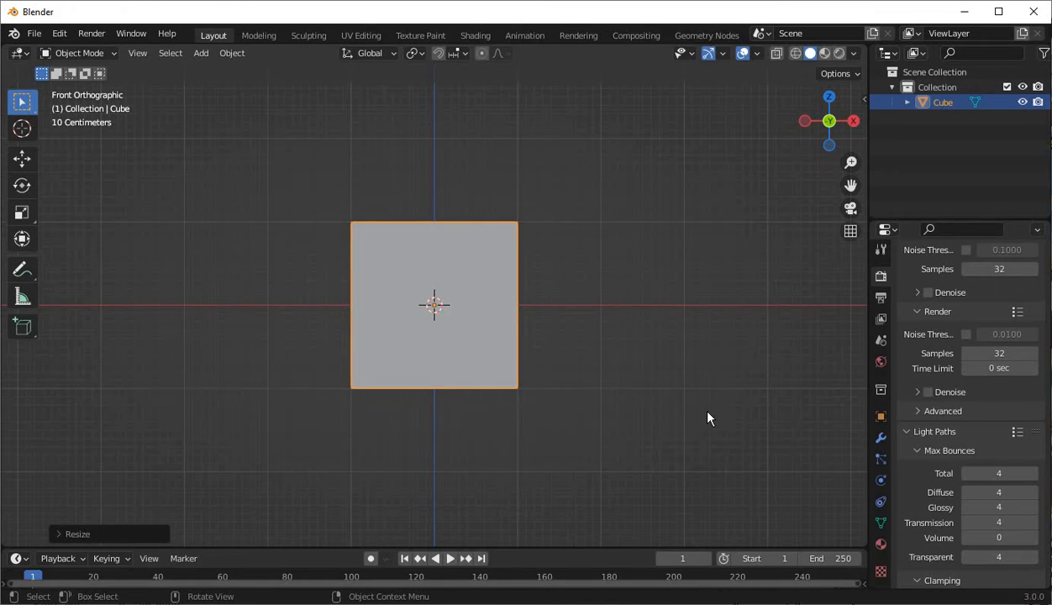
key("s")
key("x")
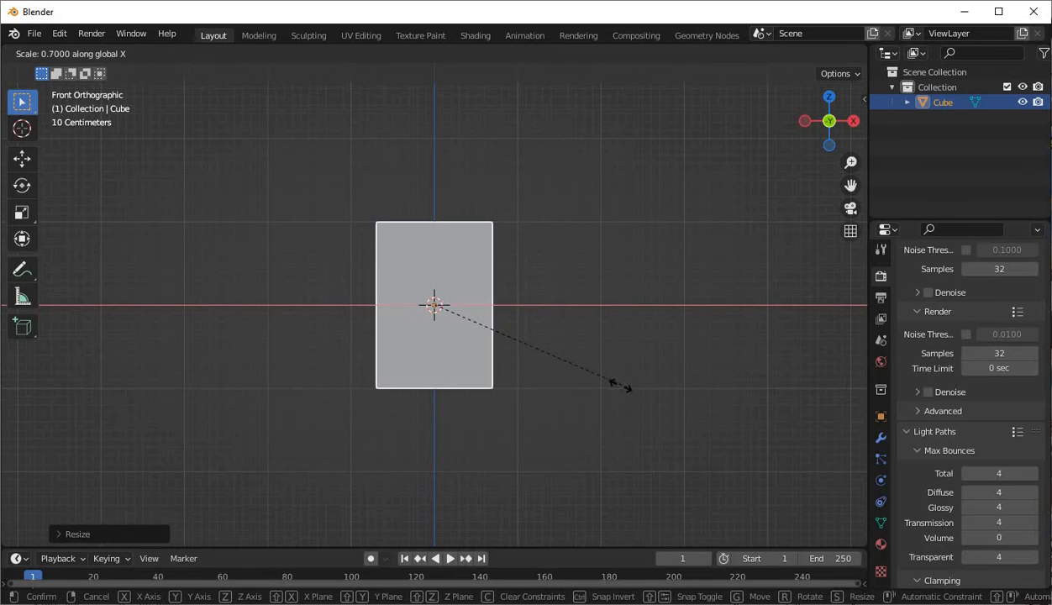
left_click(611, 388)
- Enter Edit Mode and add one centred vertical loop cut through the block
key("Tab")
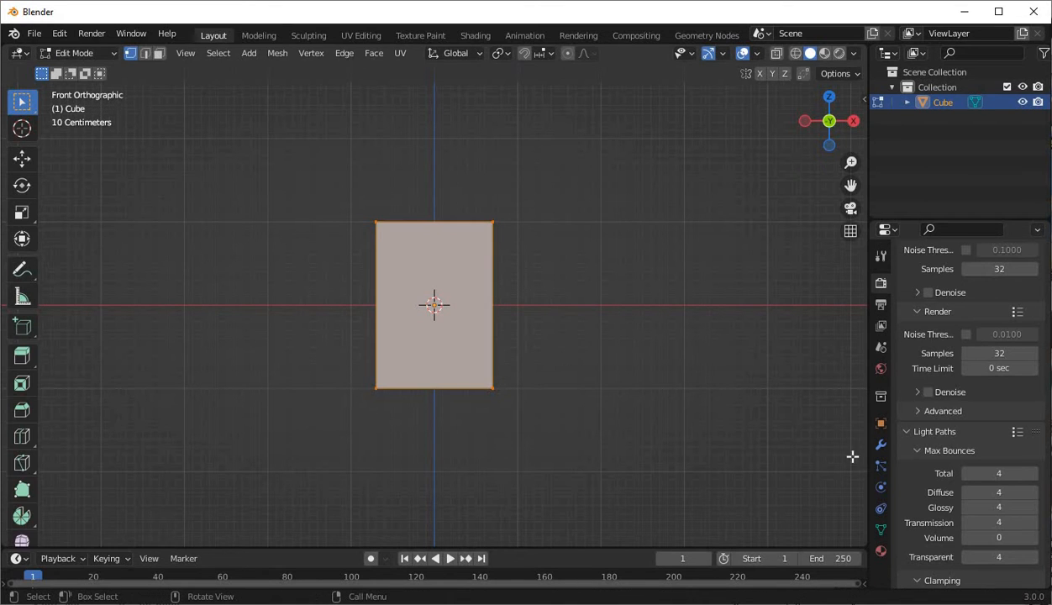
left_click(20, 437)
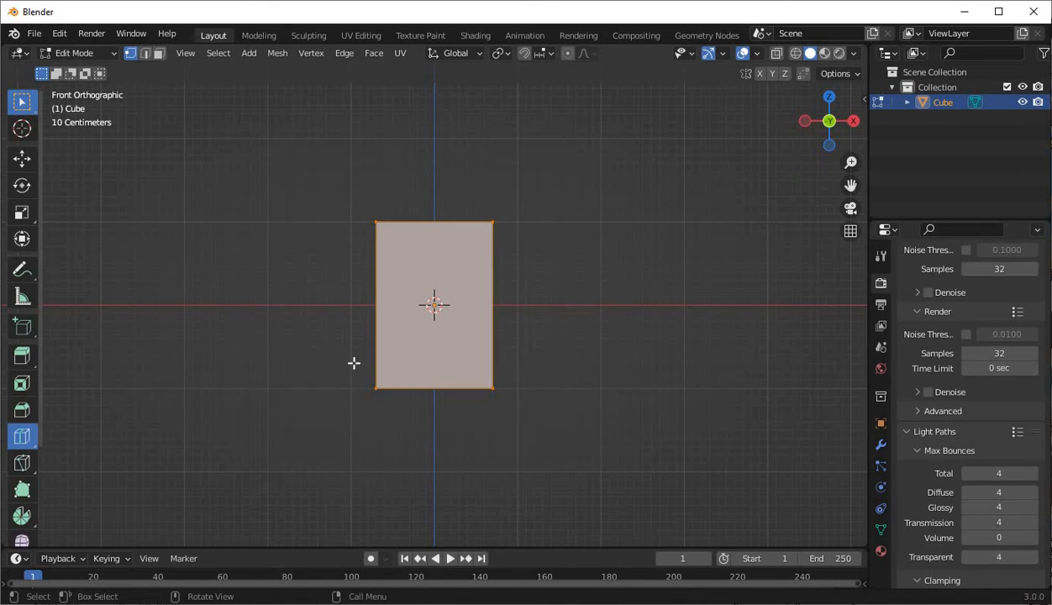
left_click(434, 218)
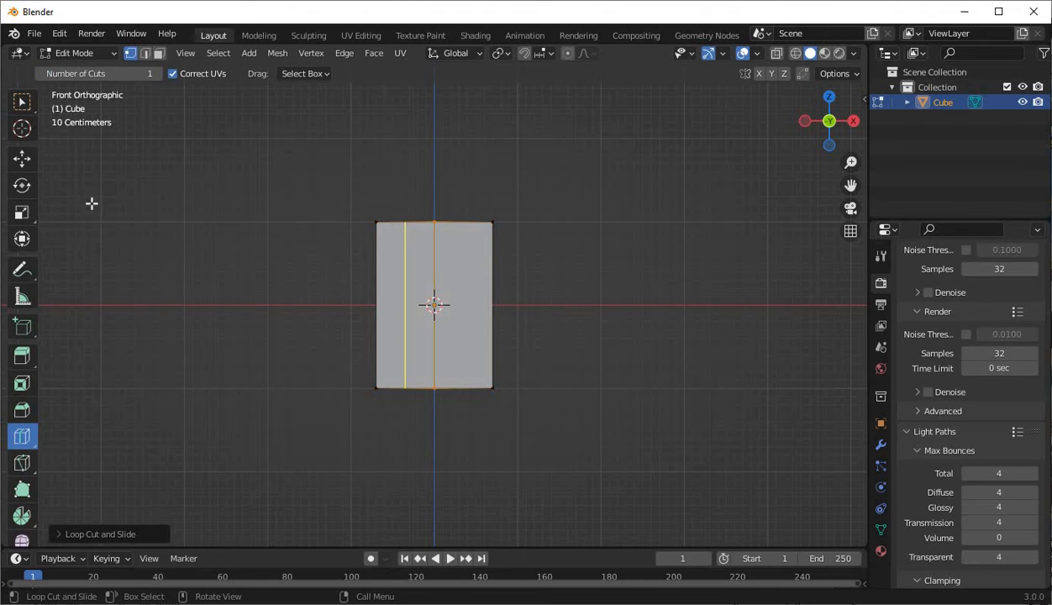
- Delete the outer vertices on the negative X side in see-through display, leaving only half of the block
left_click(28, 167)
left_click(253, 158)
left_click_drag(323, 314, 409, 476)
key("alt+z")
key("x")
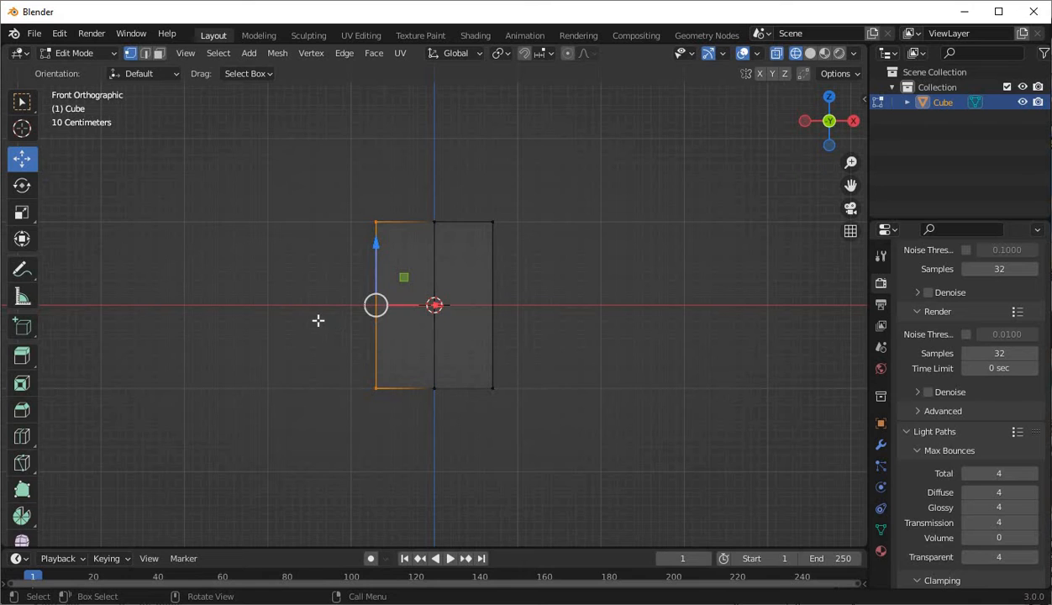
key("x")
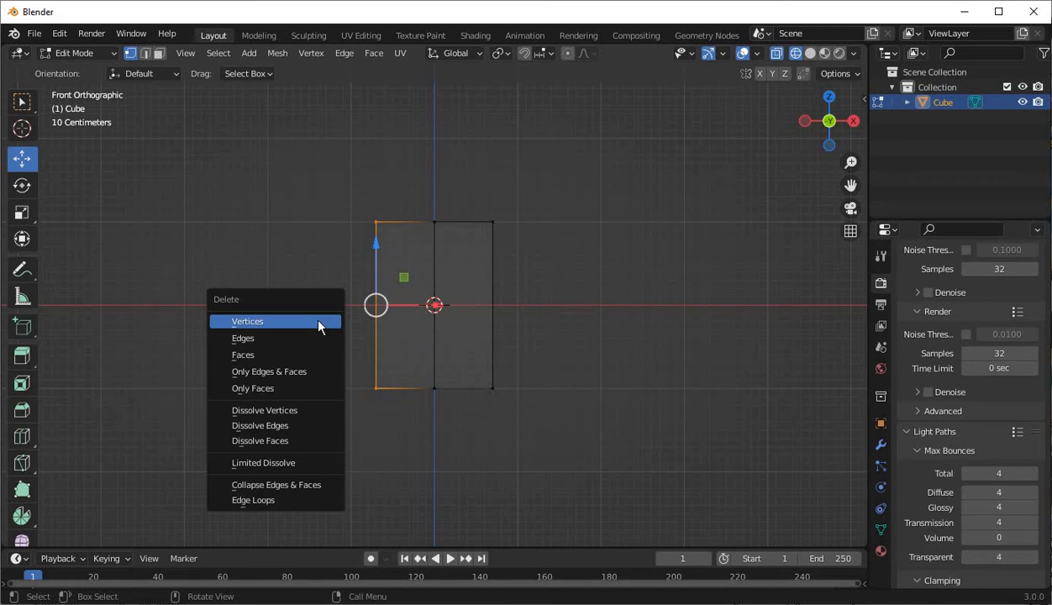
left_click(279, 321)
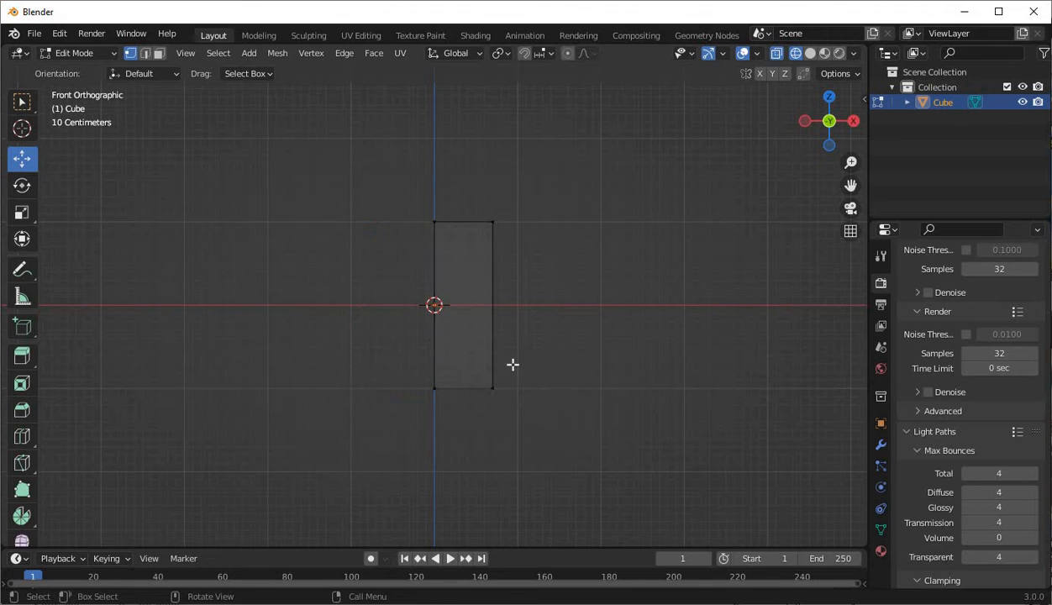
- Add a Mirror modifier on the X axis to the half block
left_click(880, 443)
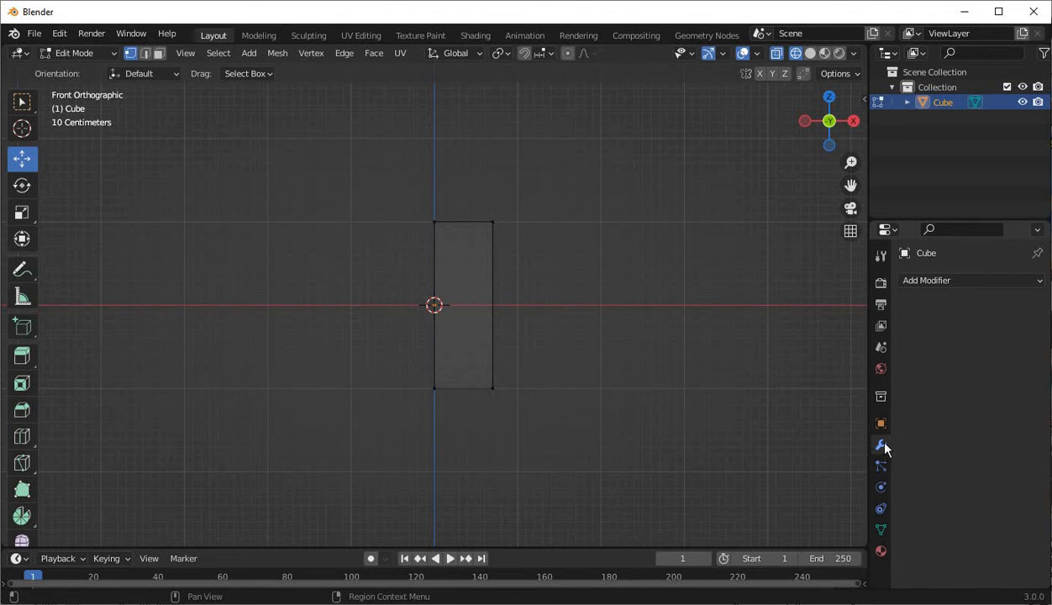
left_click(920, 281)
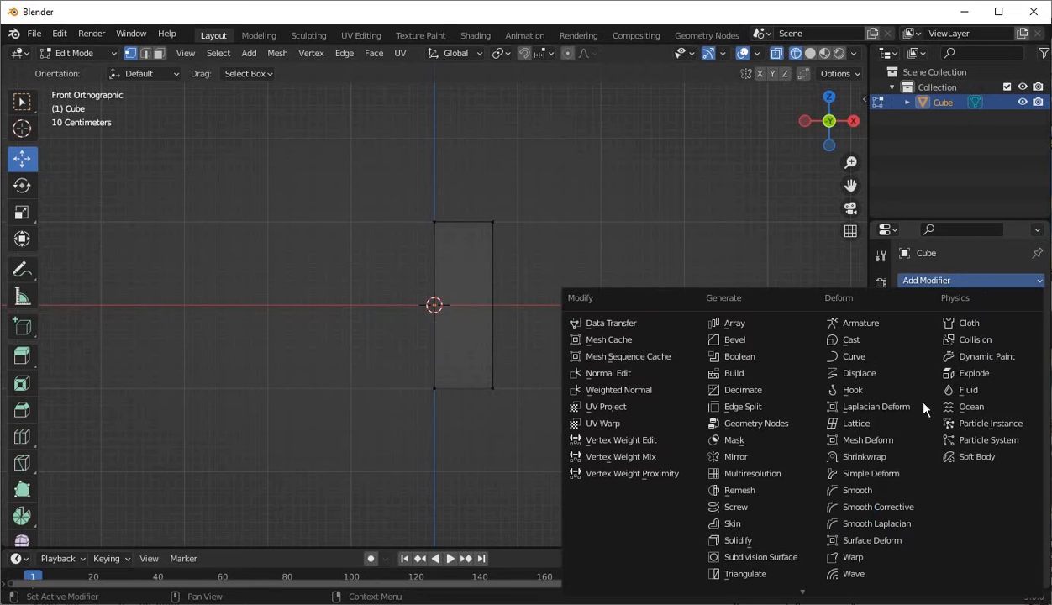
left_click(761, 456)
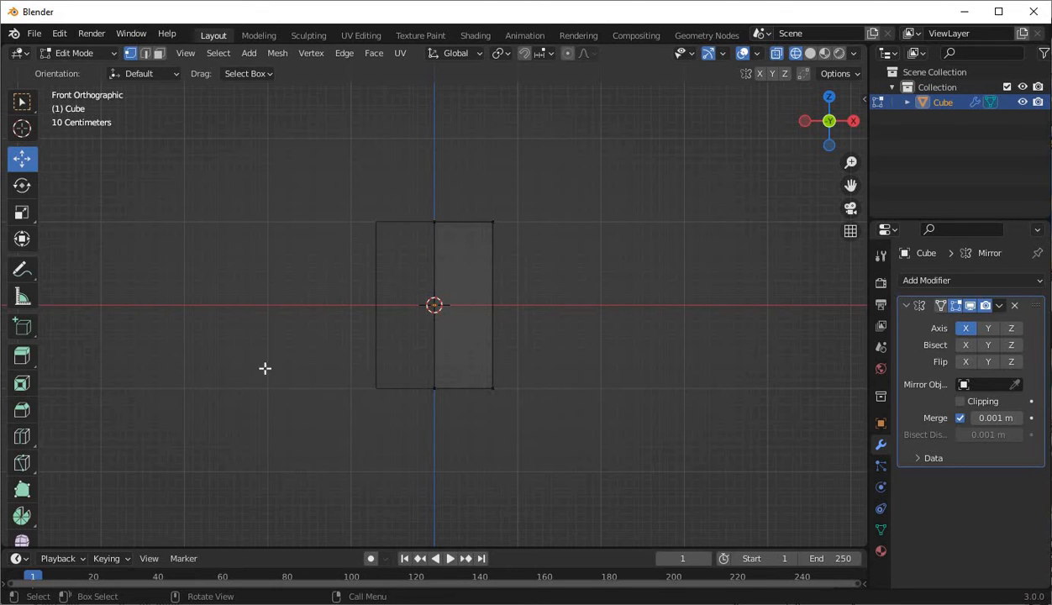
- Add three horizontal loop cuts to the torso half: at mid-height and halfway through the upper and lower parts
left_click(23, 437)
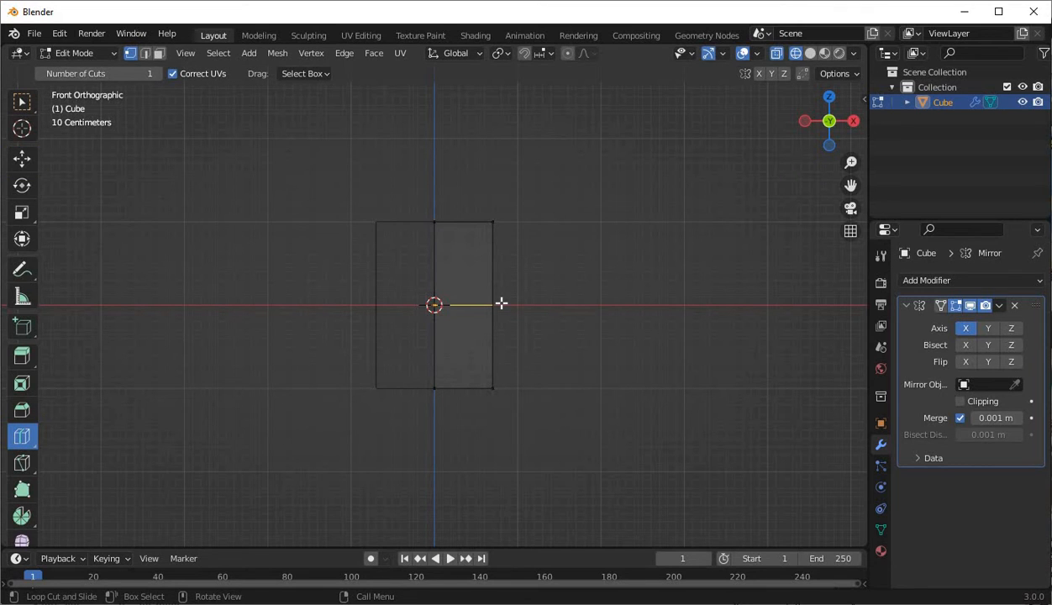
left_click(504, 304)
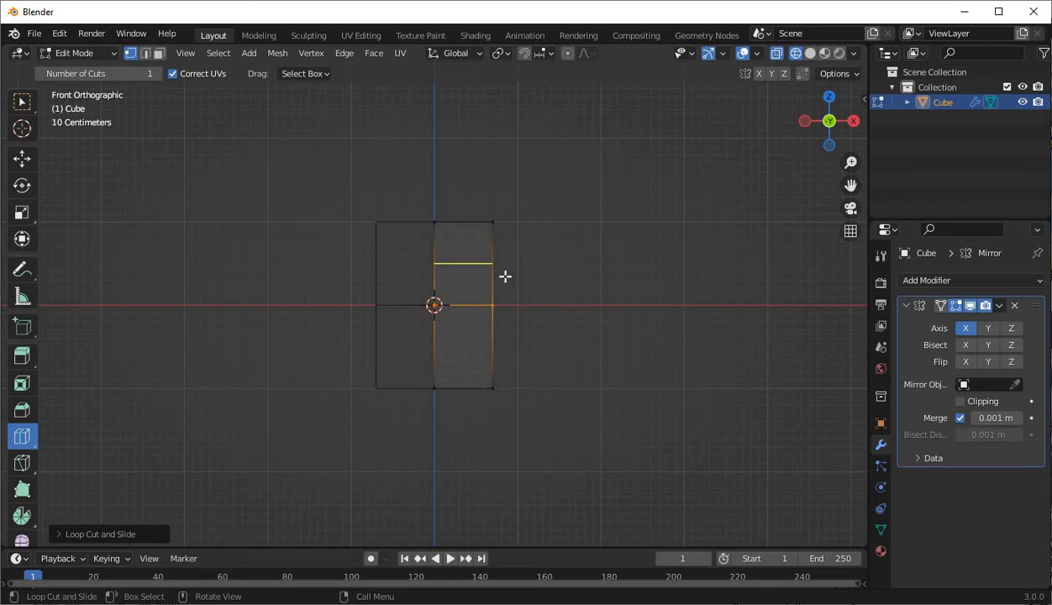
left_click(505, 276)
left_click(511, 338)
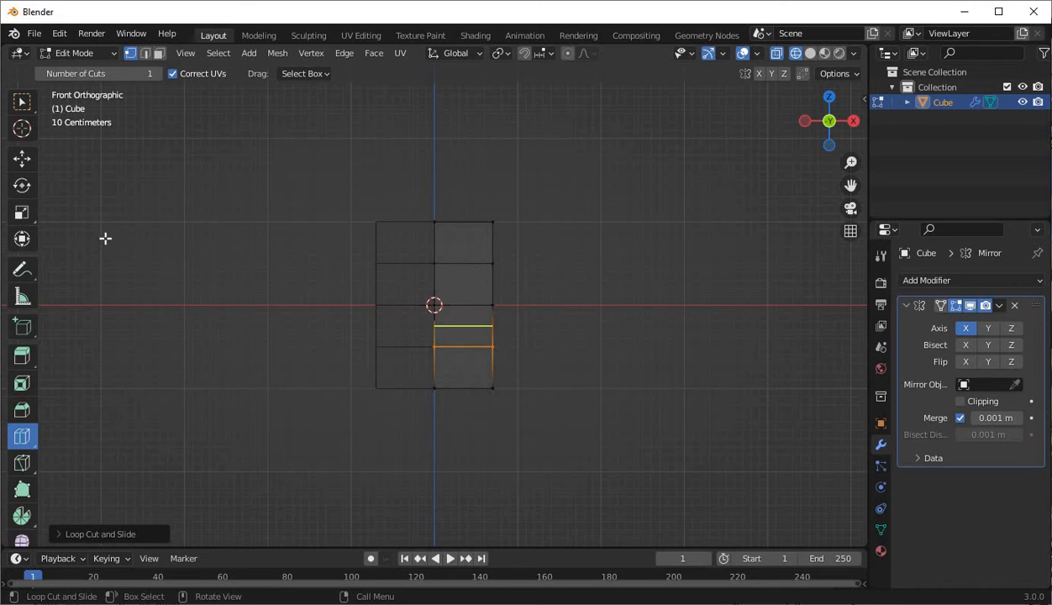
- Move the outer vertices of the middle and lower loops slightly inward along X to narrow the waist
left_click(22, 159)
scroll(608, 333, "up", 3)
left_click(617, 216)
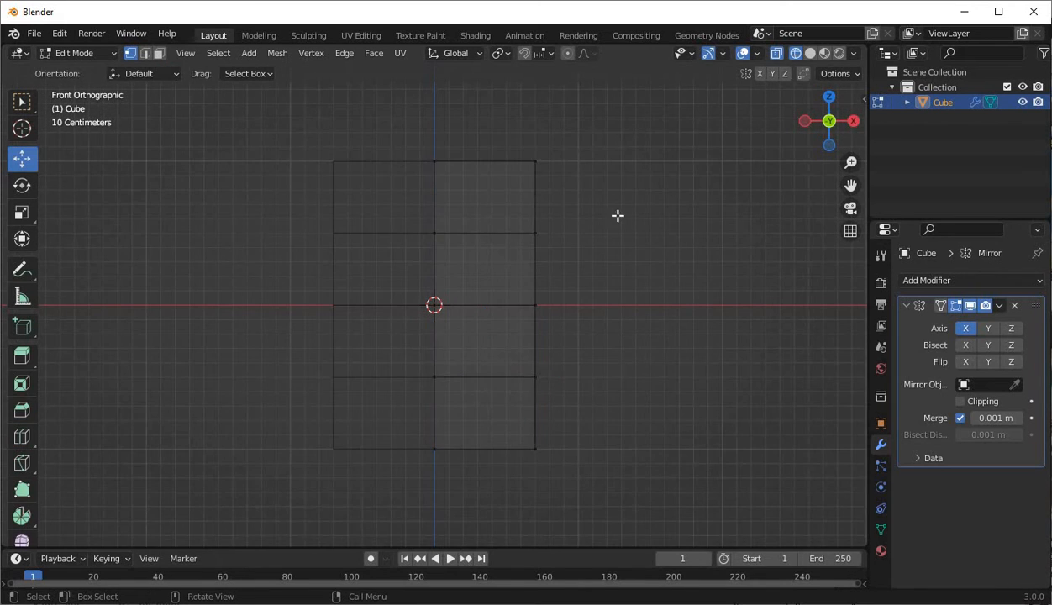
left_click_drag(622, 268, 494, 393)
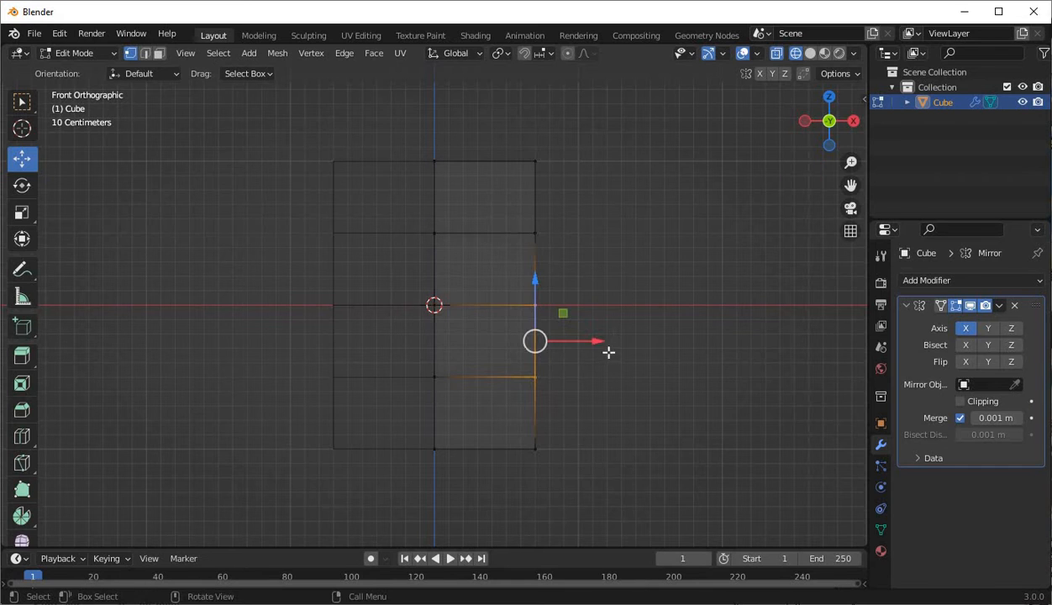
left_click_drag(596, 345, 609, 376)
left_click(579, 244)
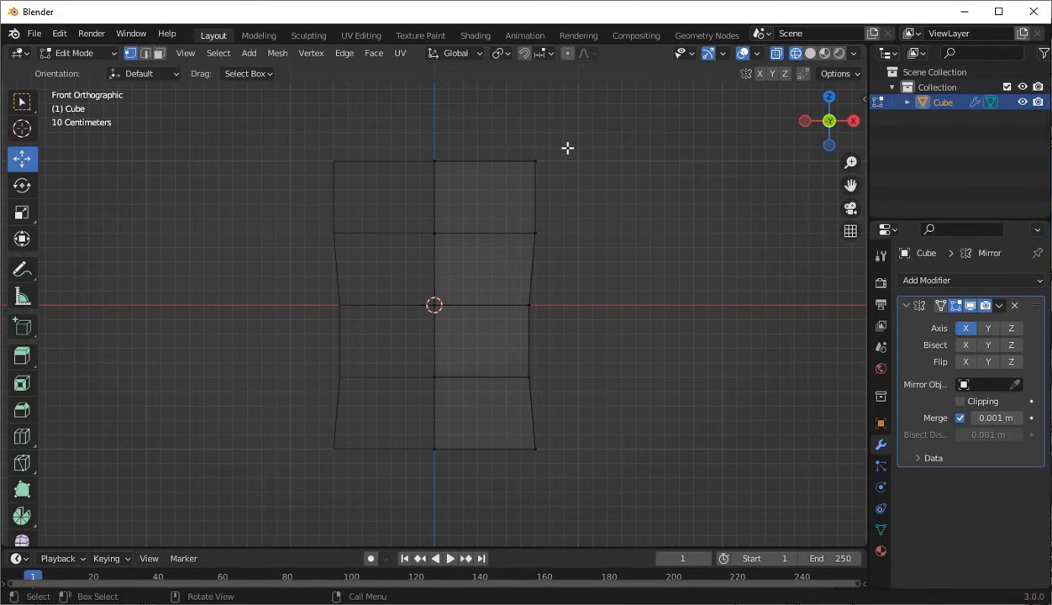
- Extrude the torso's uppermost side face outward along the X axis to form the upper arm
left_click_drag(567, 148, 516, 249)
scroll(516, 250, "down", 1)
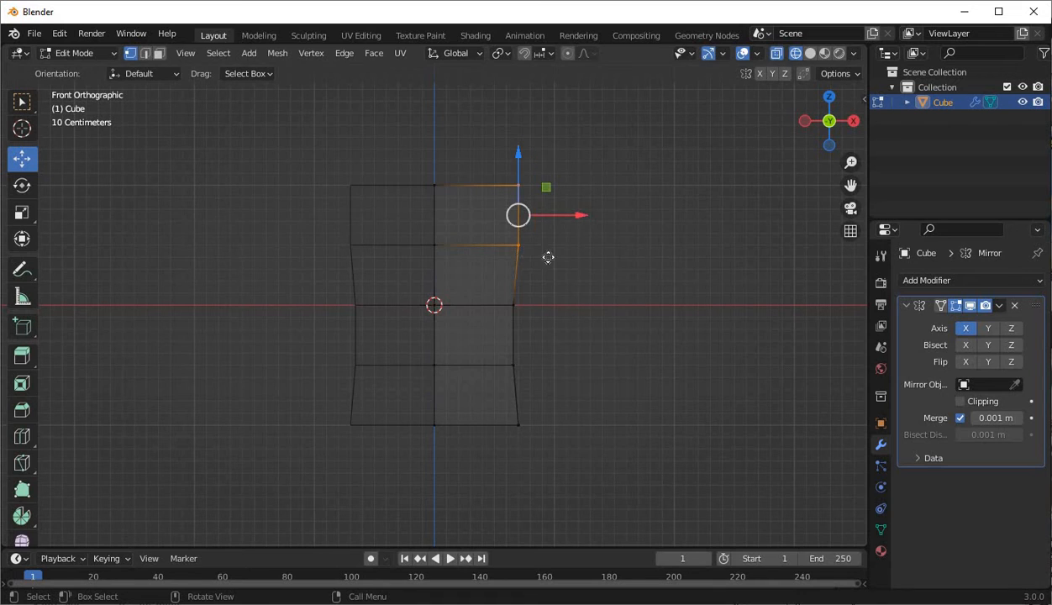
key("e")
key("x")
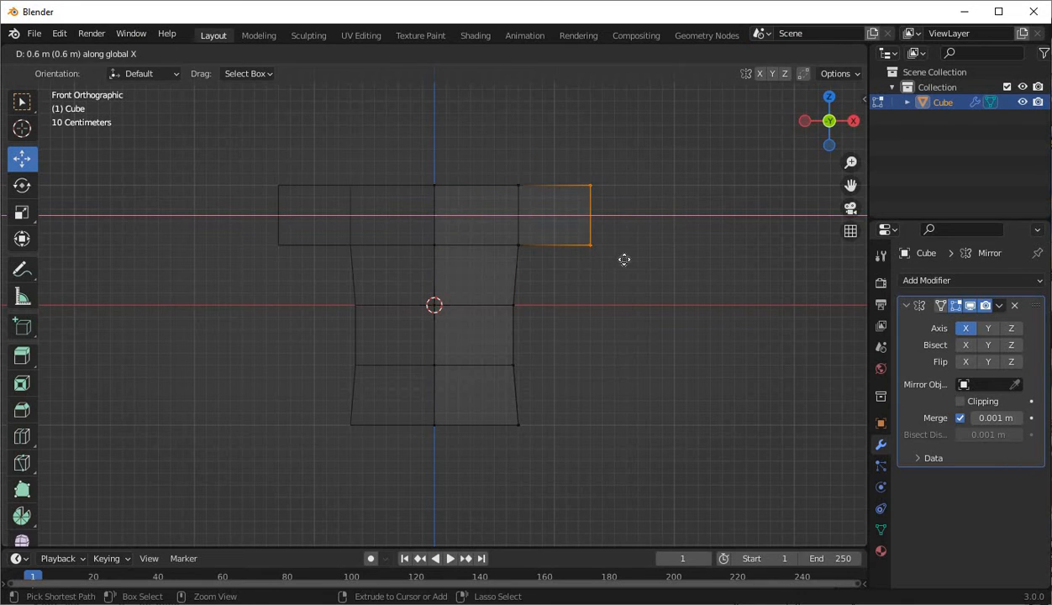
left_click(679, 258)
- Extrude the end of the arm another 1 m along the X axis
scroll(675, 332, "down", 2)
key("e")
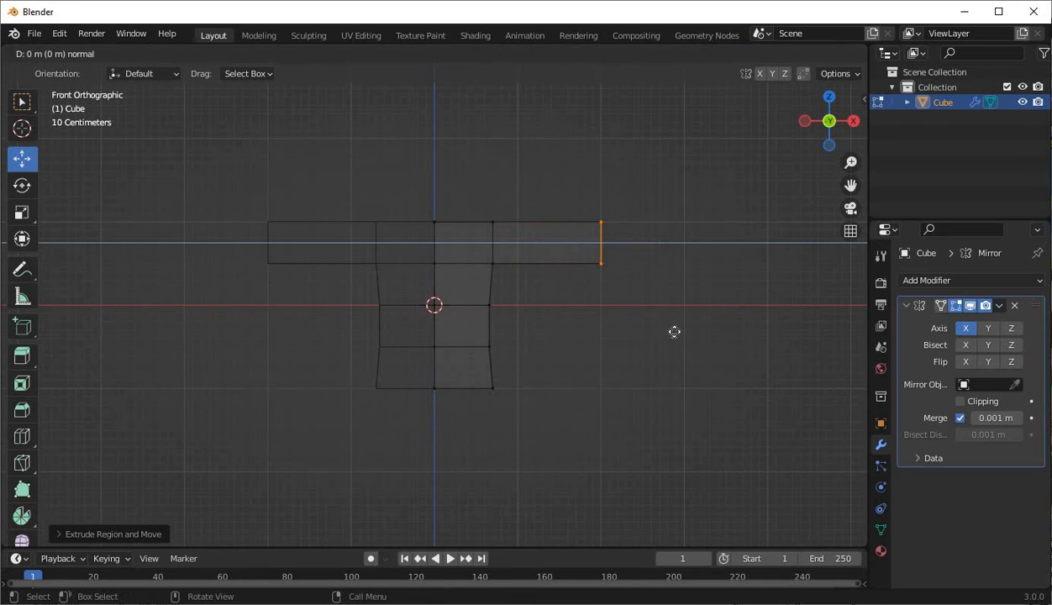
key("x")
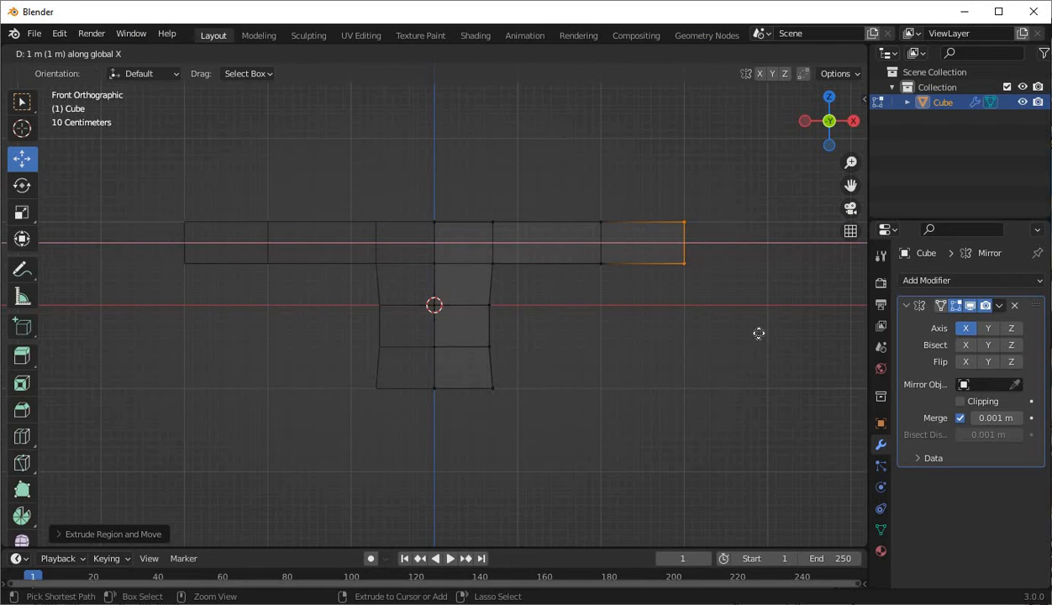
left_click(758, 334)
- Move the arm's middle edge loop along X towards the torso, and check the arm from above
left_click_drag(543, 192, 640, 321)
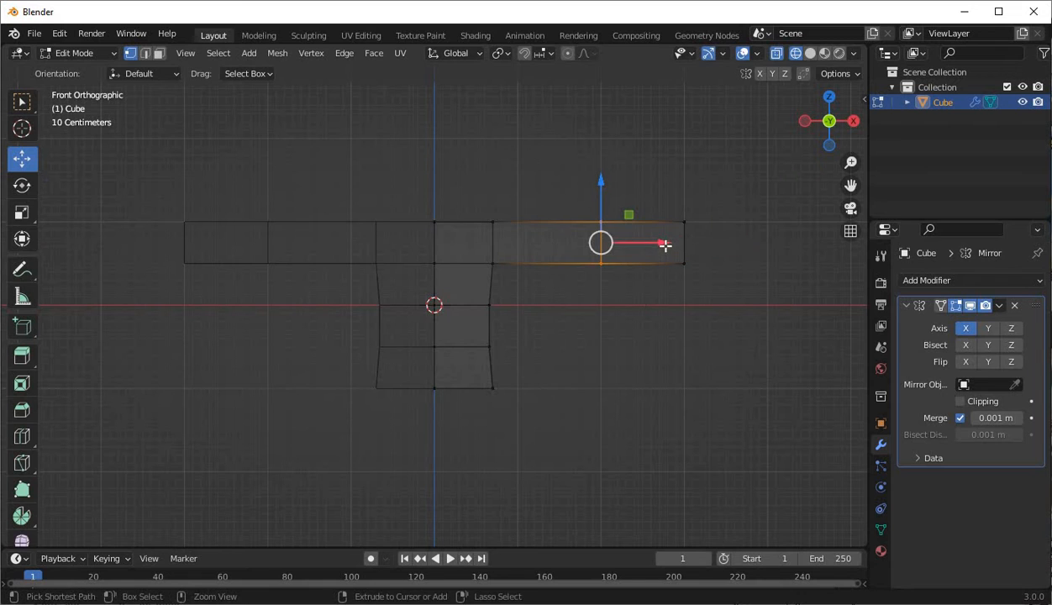
left_click_drag(664, 244, 639, 249)
key("KP_7")
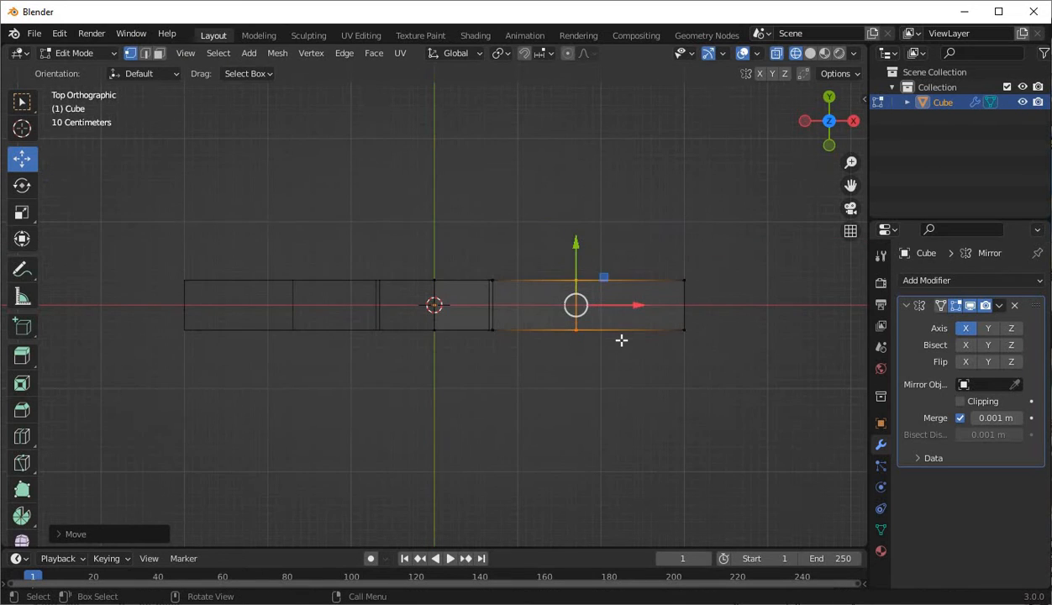
key("KP_1")
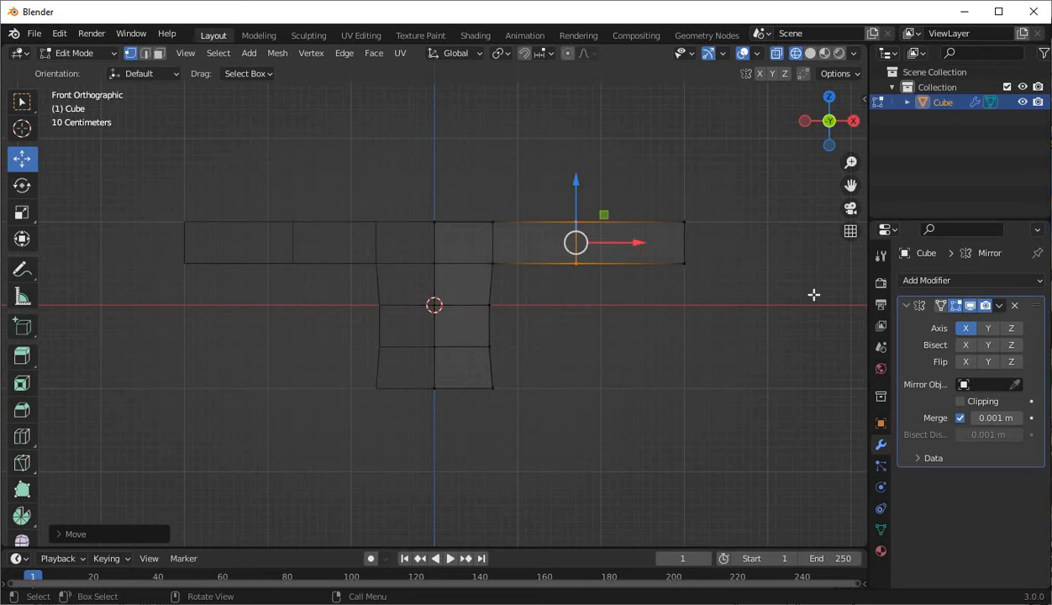
- Select the vertices at the bottom of the torso and extrude them straight down to start the leg
mouse_move(847, 191)
left_mouse_down()
mouse_move(779, 227)
mouse_move(760, 284)
mouse_move(844, 192)
mouse_move(756, 539)
mouse_move(655, 589)
mouse_move(815, 504)
mouse_move(665, 227)
mouse_move(568, 245)
mouse_move(532, 286)
mouse_move(524, 253)
mouse_move(840, 178)
left_mouse_up()
left_click_drag(554, 306, 348, 375)
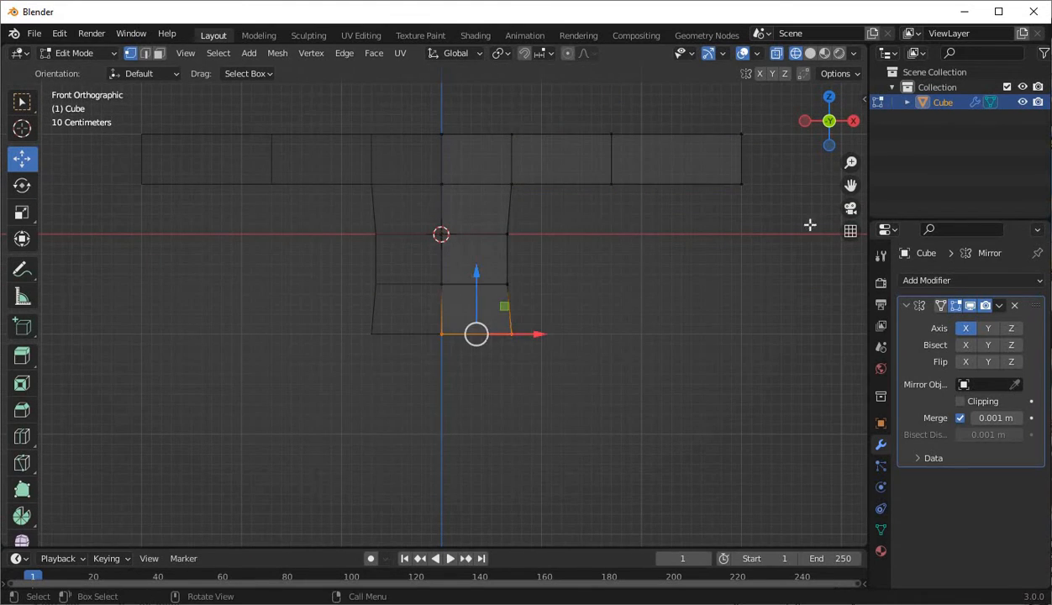
left_click_drag(836, 188, 938, 264)
left_click_drag(842, 347, 759, 256)
scroll(513, 302, "up", 1)
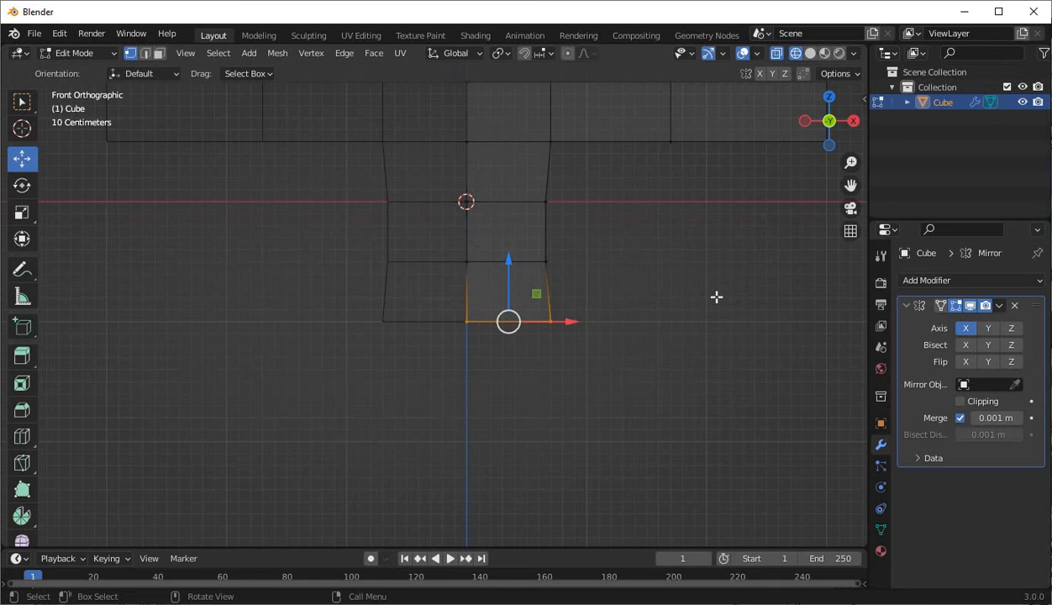
key("e")
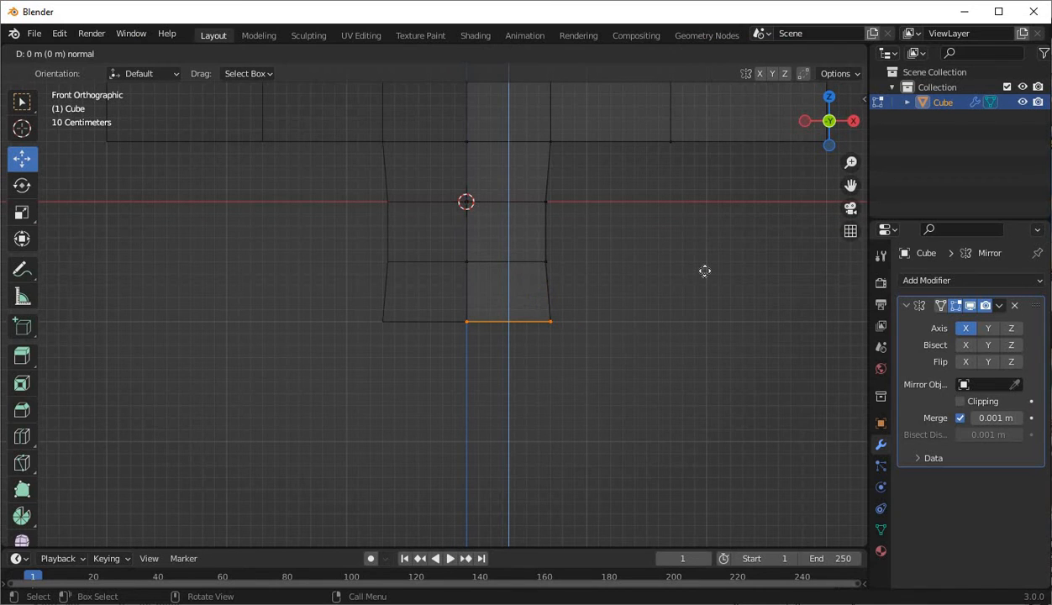
left_click(704, 395)
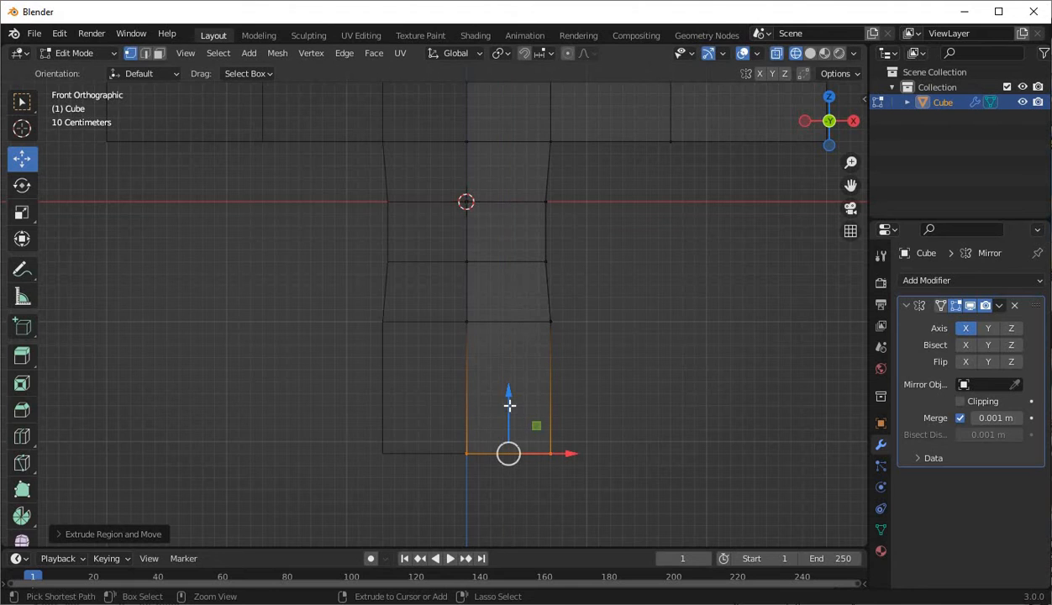
- Raise the lower end of the leg along Z, snapping it to the nearest major grid line
key("e")
key("z")
left_click_drag(502, 393, 501, 390, "ctrl")
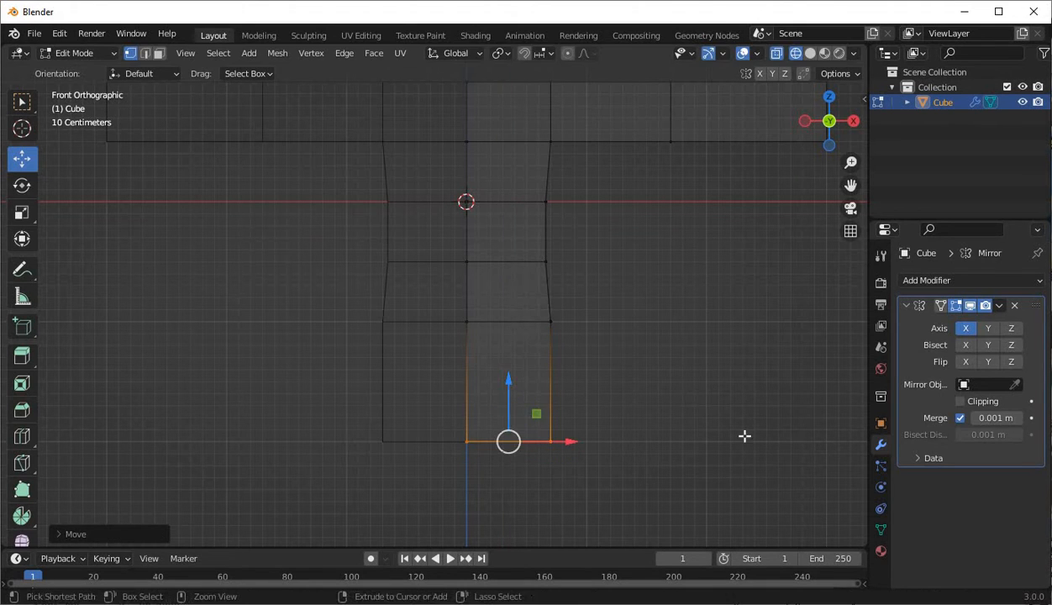
- Scale the leg's lower end to 0.9 and extrude it straight down to the next major grid line
key("s")
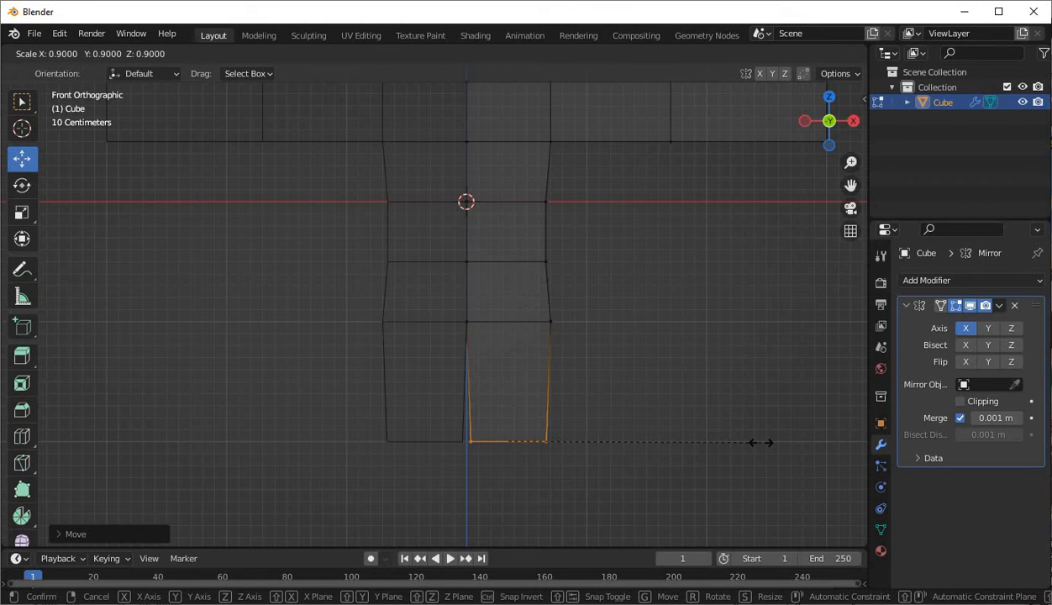
left_click(760, 443)
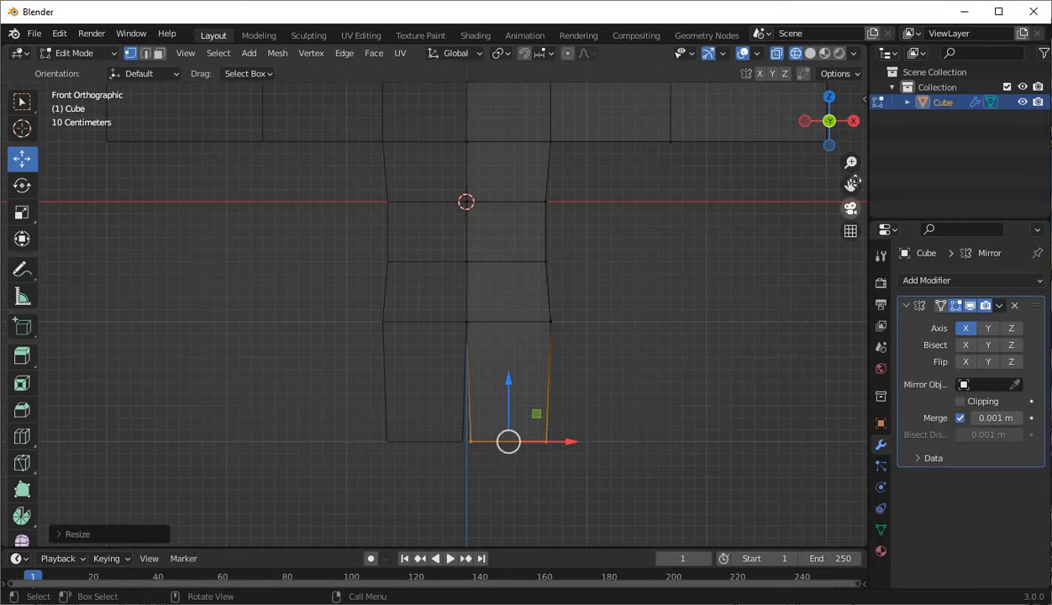
left_click_drag(848, 186, 862, 74)
scroll(626, 320, "down", 1)
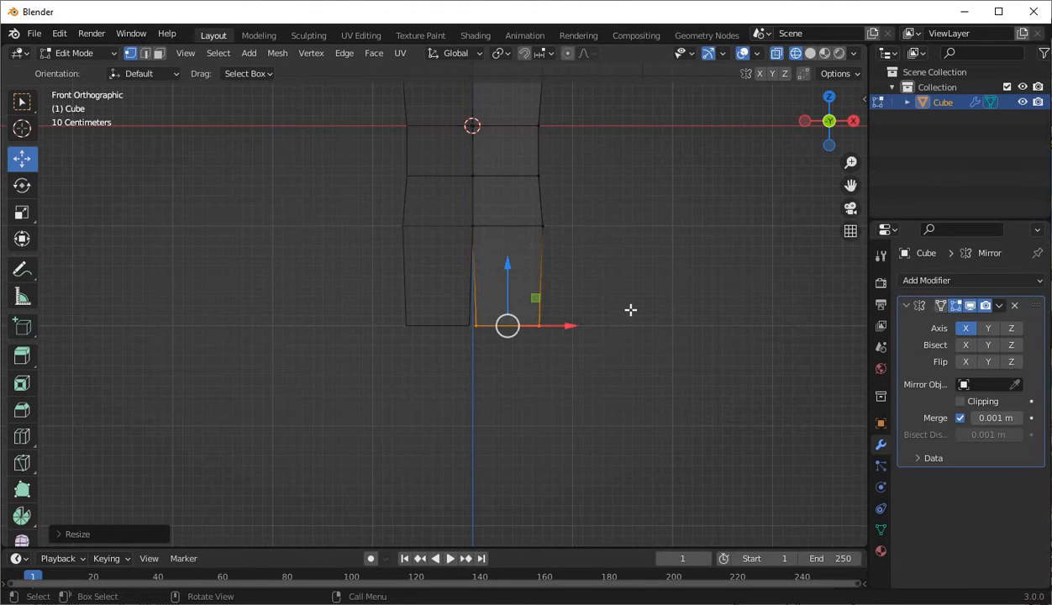
scroll(630, 310, "down", 1)
key("e")
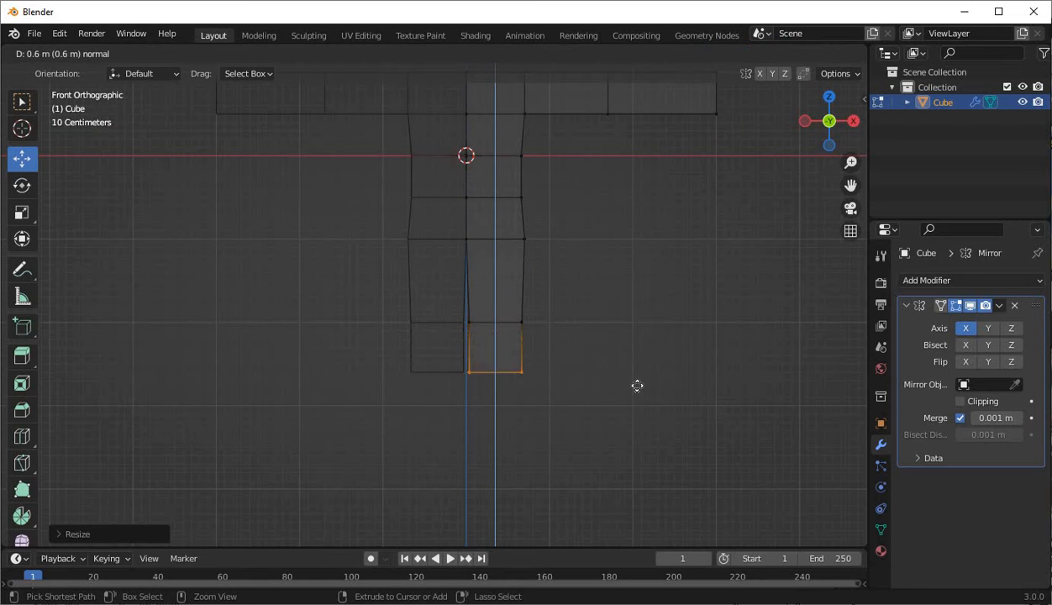
left_click(639, 394)
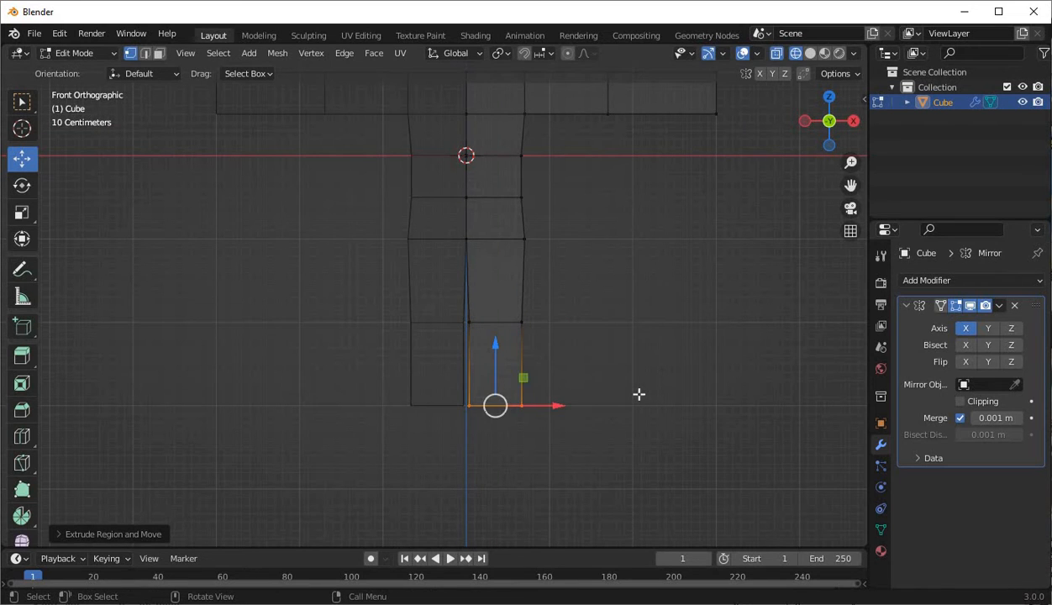
- Try to shift the knee's edge loop slightly in the negative Y direction, working from the side view
key("KP_3")
scroll(513, 408, "up", 2)
left_click(504, 332)
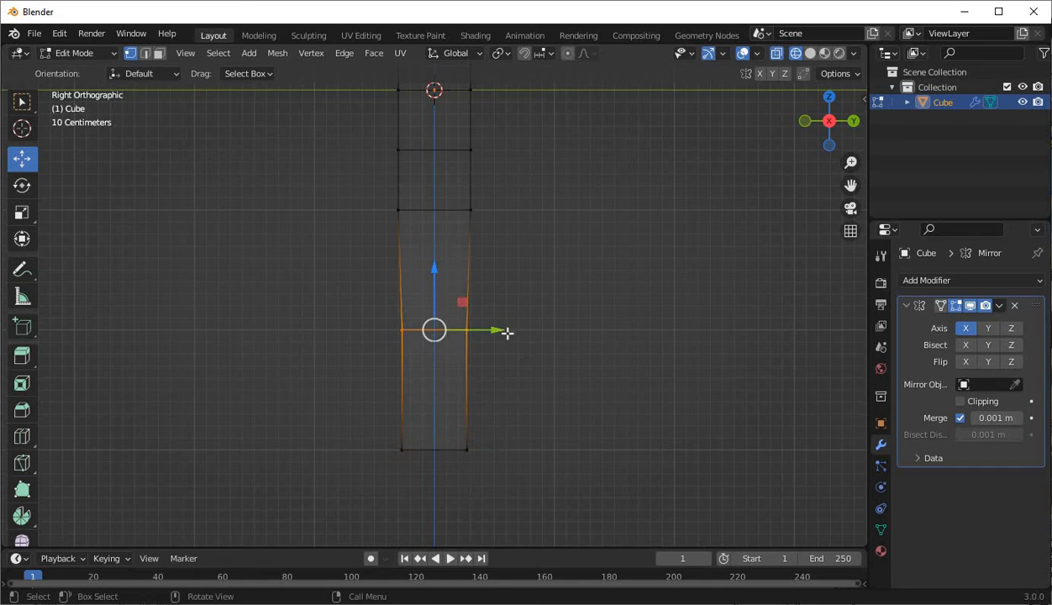
left_click_drag(492, 330, 489, 331)
left_click(660, 354)
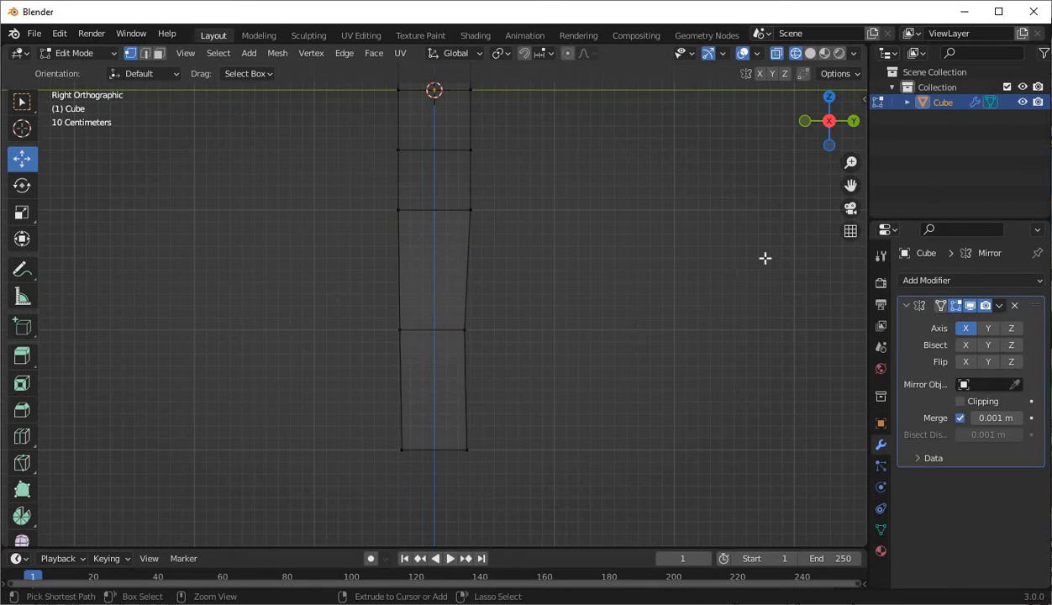
- Undo the last knee loop move and leave nothing selected
key("ctrl+z")
key("ctrl+z")
left_click_drag(850, 186, 389, 260)
left_click(226, 329)
- Switch to solid shading and examine the torso, arms and legs from several angles
middle_click_drag(399, 360, 794, 230)
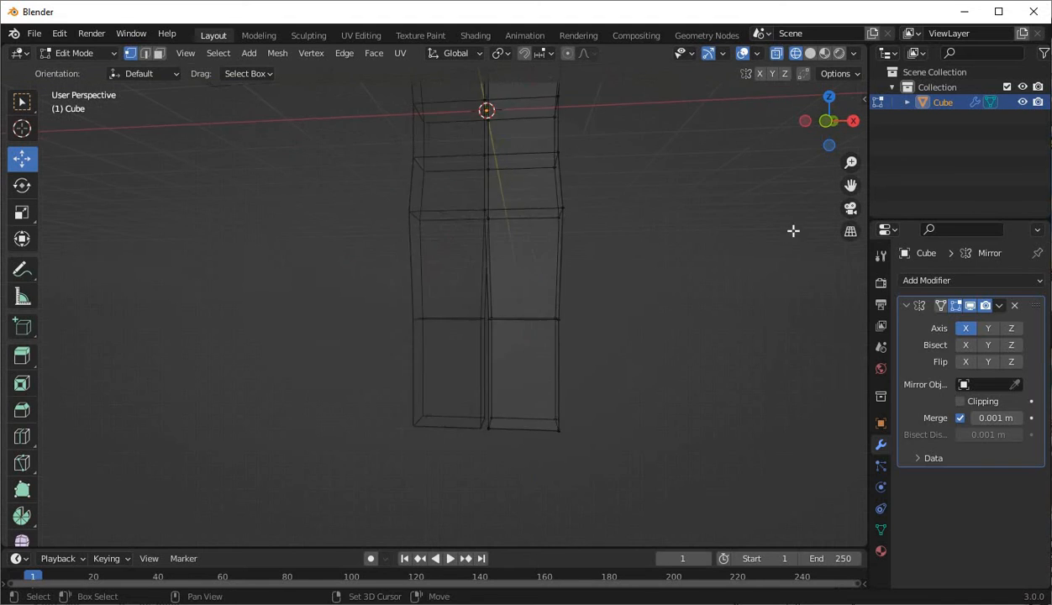
key("shift+z")
left_click_drag(848, 184, 818, 378)
middle_click_drag(613, 270, 665, 244)
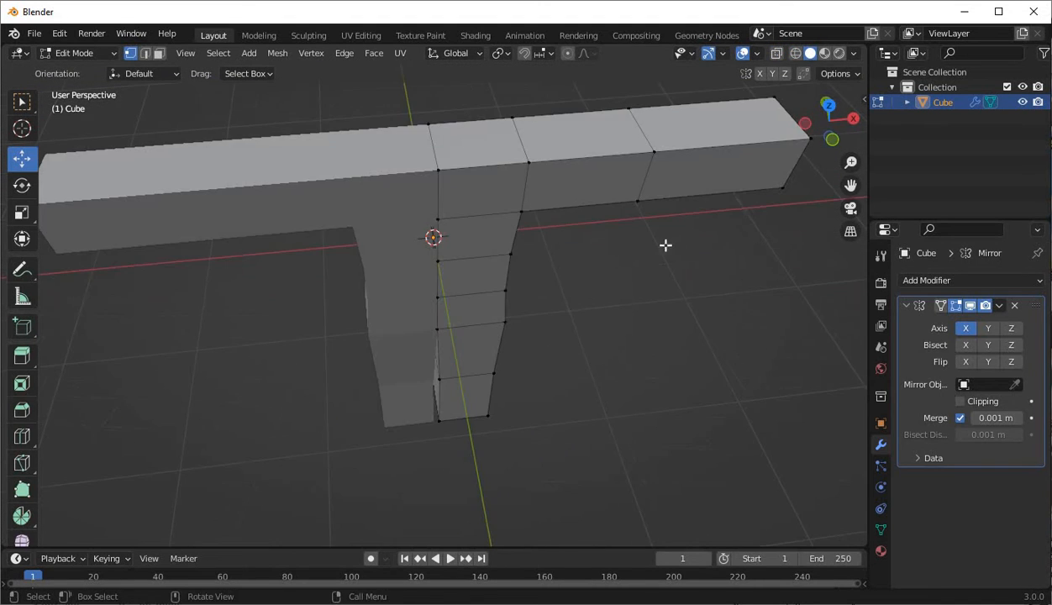
middle_click_drag(734, 132, 729, 42)
left_click_drag(850, 186, 869, 256)
middle_click_drag(546, 239, 633, 251)
scroll(633, 251, "up", 2)
scroll(633, 251, "up", 1)
left_click_drag(851, 186, 872, 250)
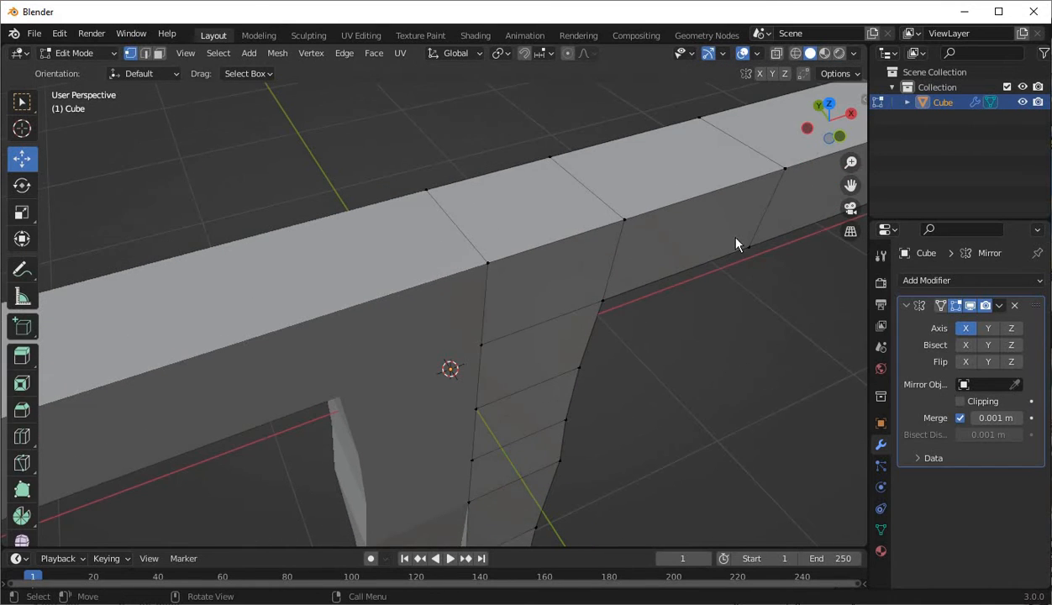
- Apply the Mirror modifier in Object Mode and return to editing the mesh
key("Tab")
middle_click_drag(609, 334, 341, 287)
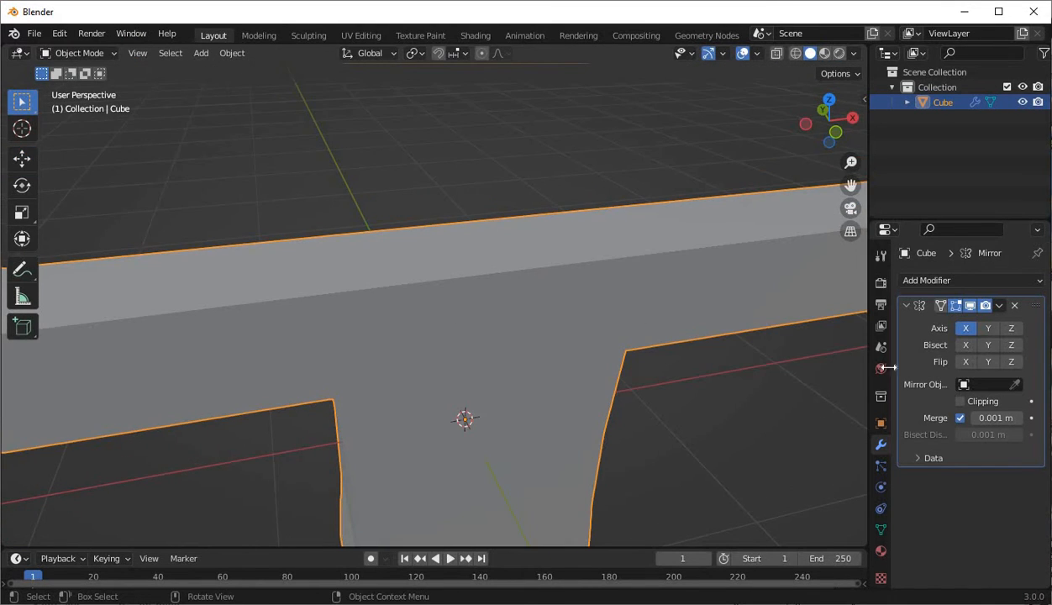
left_click(999, 305)
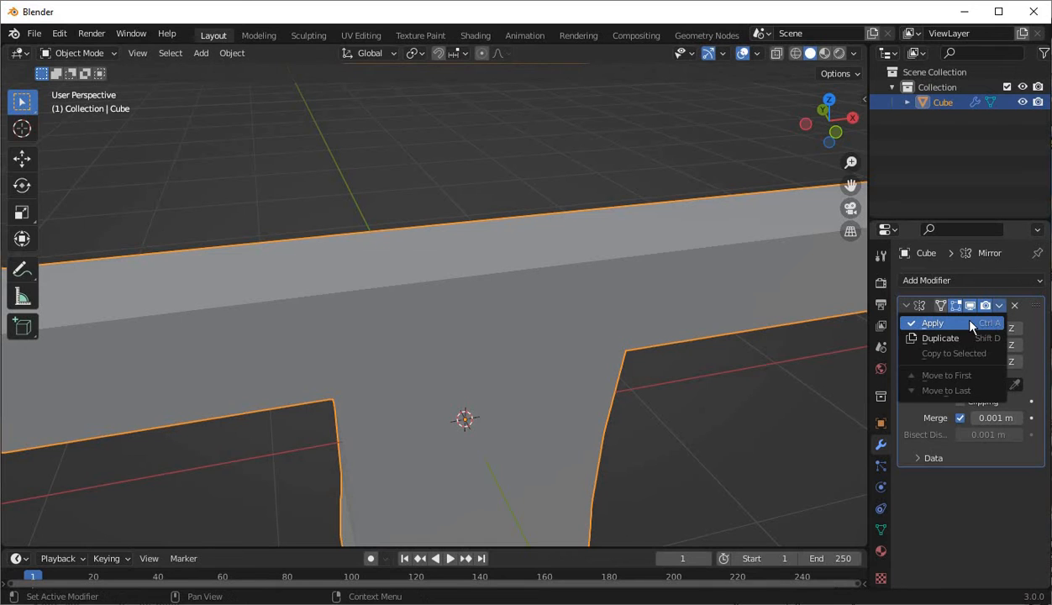
left_click(963, 328)
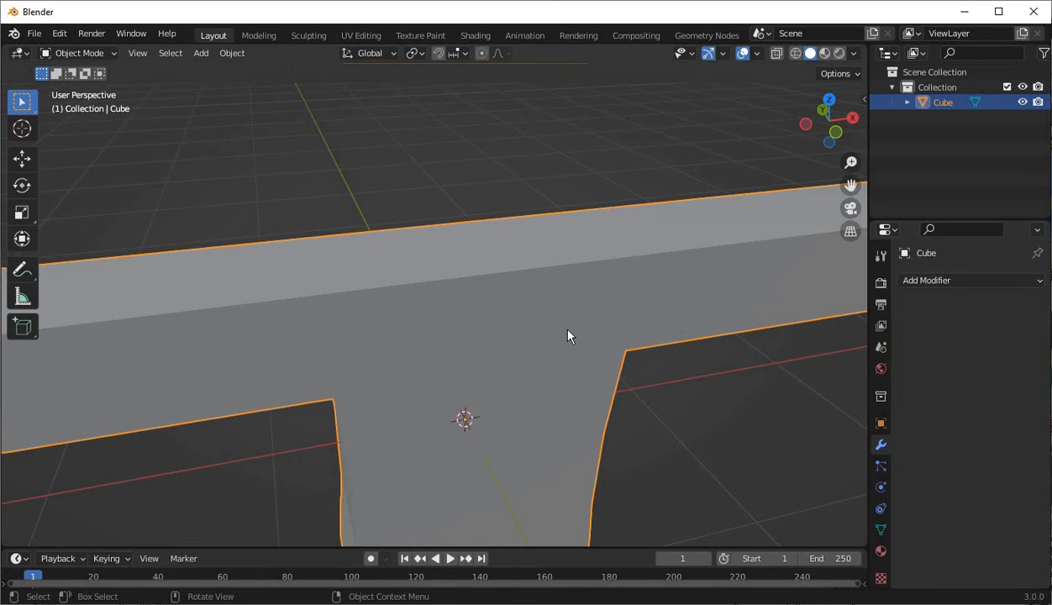
key("Tab")
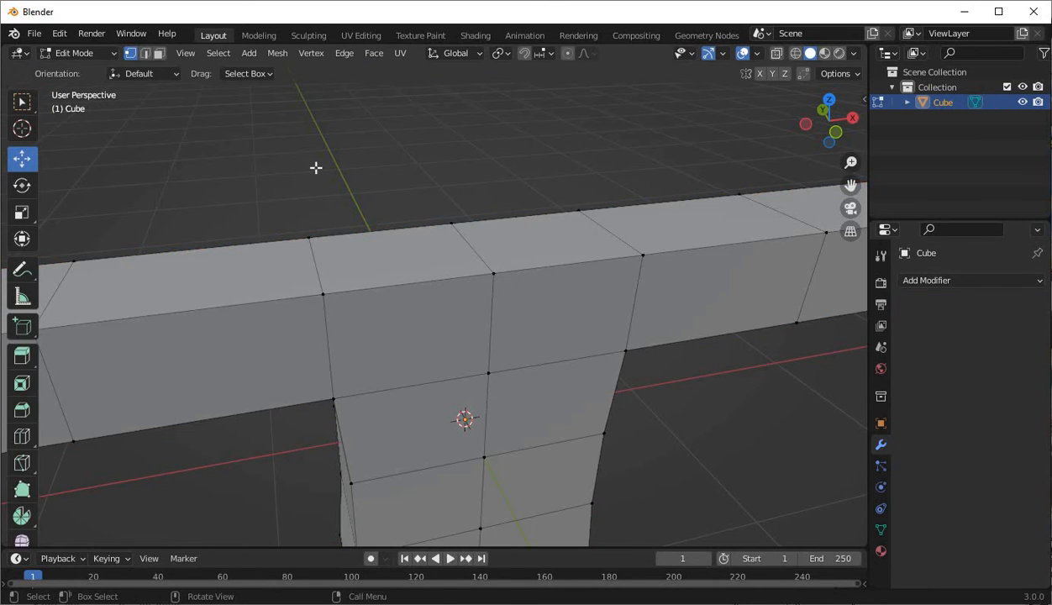
- Add a cube to the body mesh at the origin and scale it to about 0.2 in the front view
left_click(250, 53)
left_click(273, 85)
scroll(433, 301, "down", 3)
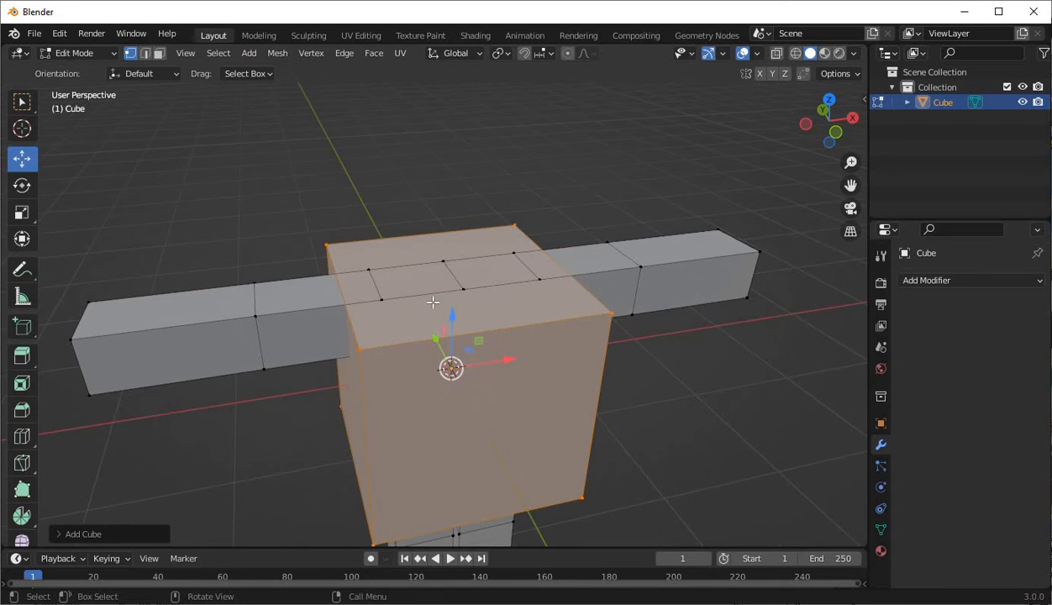
key("KP_1")
key("s")
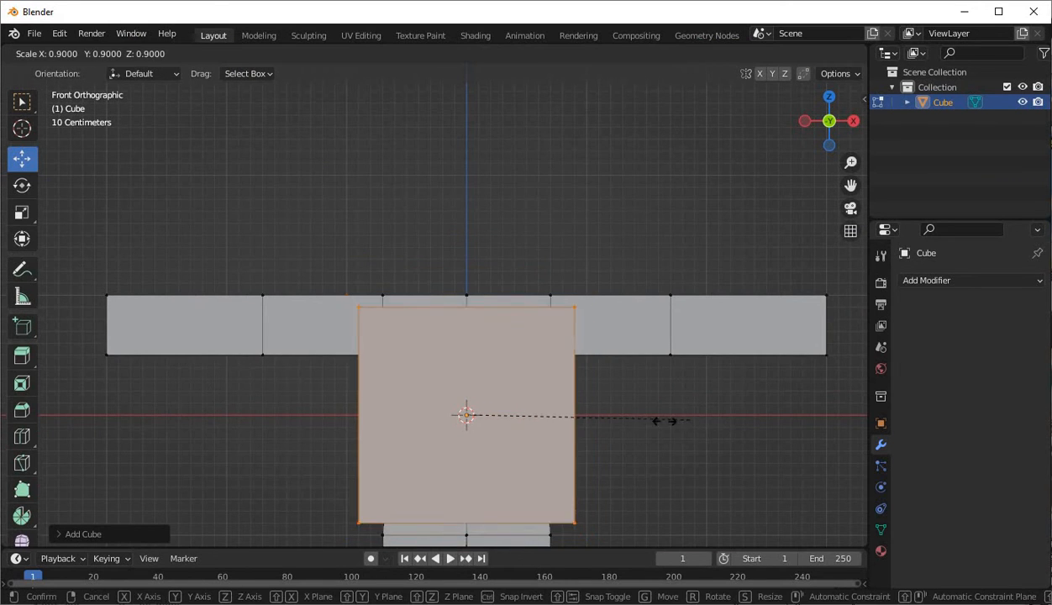
left_click(506, 417)
- In see-through display, raise the small cube to the torso's top edge and scale it to 0.7 as the neck
key("alt+z")
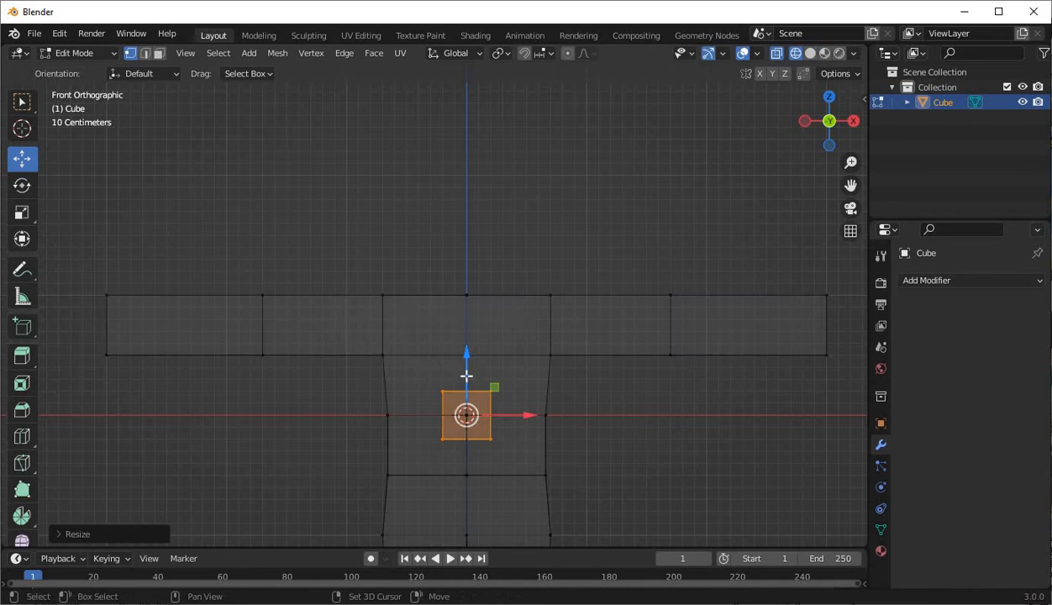
left_click_drag(466, 346, 462, 251)
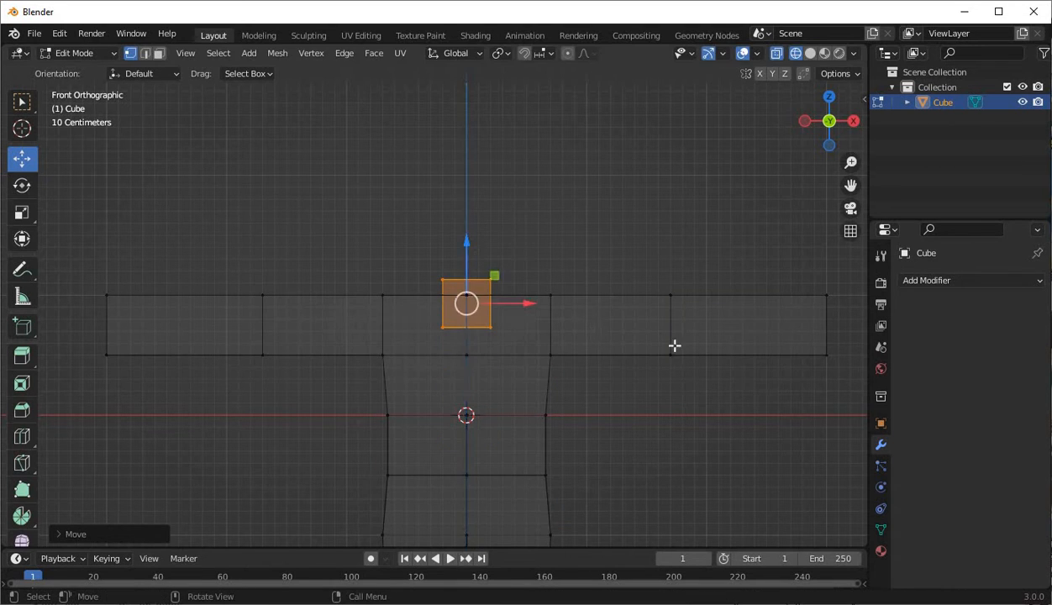
scroll(673, 347, "up", 4)
key("s")
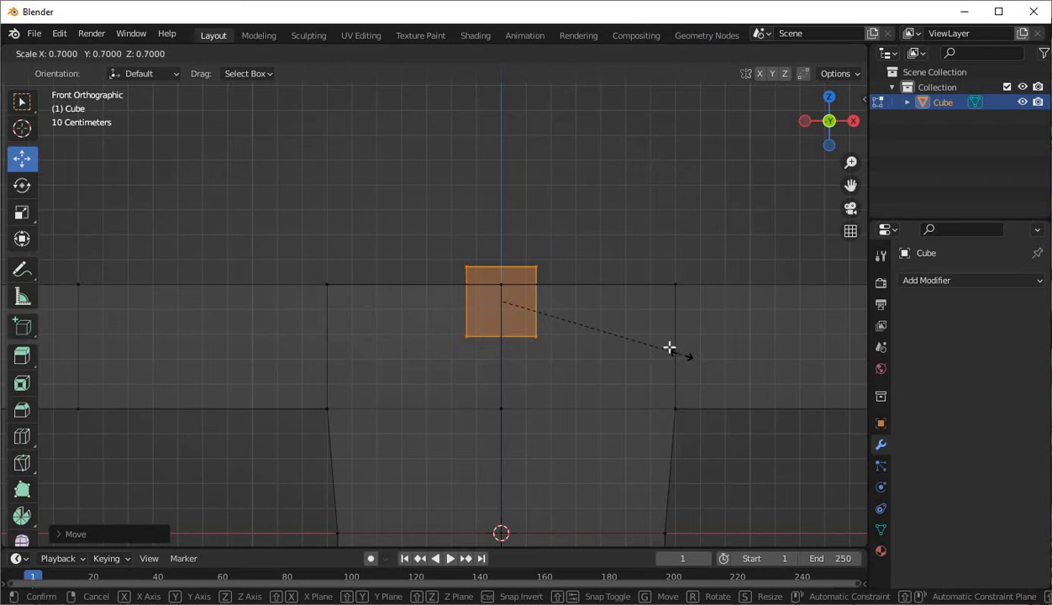
left_click(670, 348)
left_click_drag(499, 257, 714, 233)
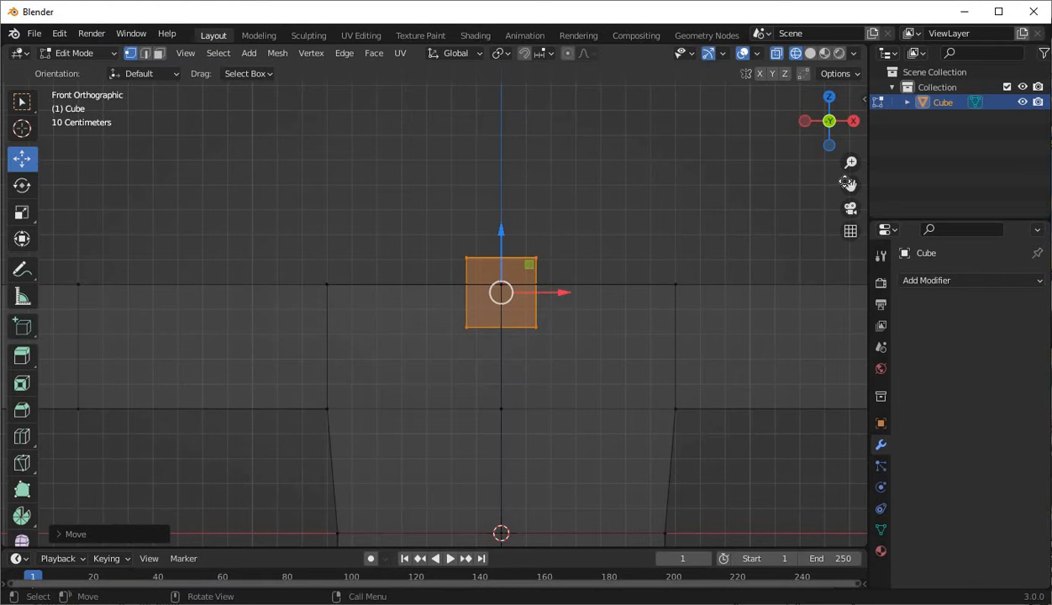
left_click_drag(850, 184, 783, 236)
scroll(518, 288, "up", 1)
left_click_drag(501, 274, 241, 117)
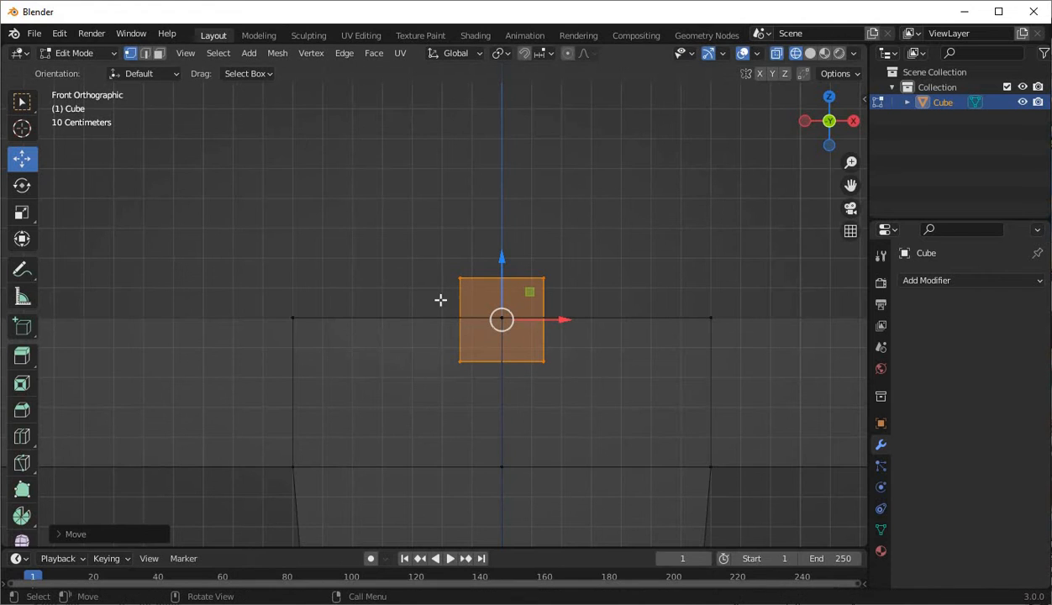
- Duplicate the neck cube, raise the copy along Z above it and scale it up as the head
left_click_drag(496, 263, 580, 302)
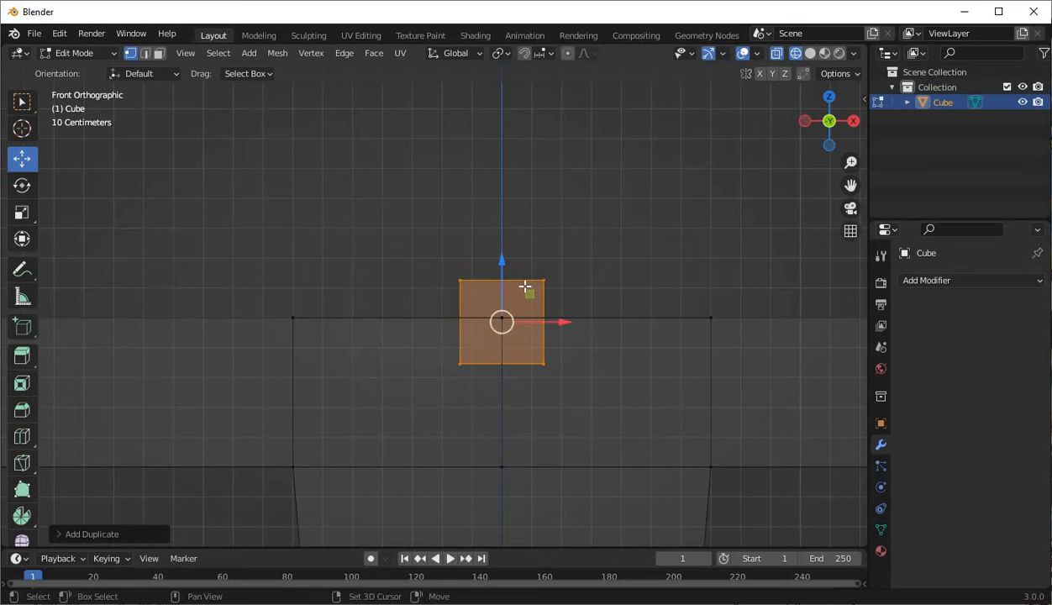
left_click_drag(496, 270, 494, 168)
key("s")
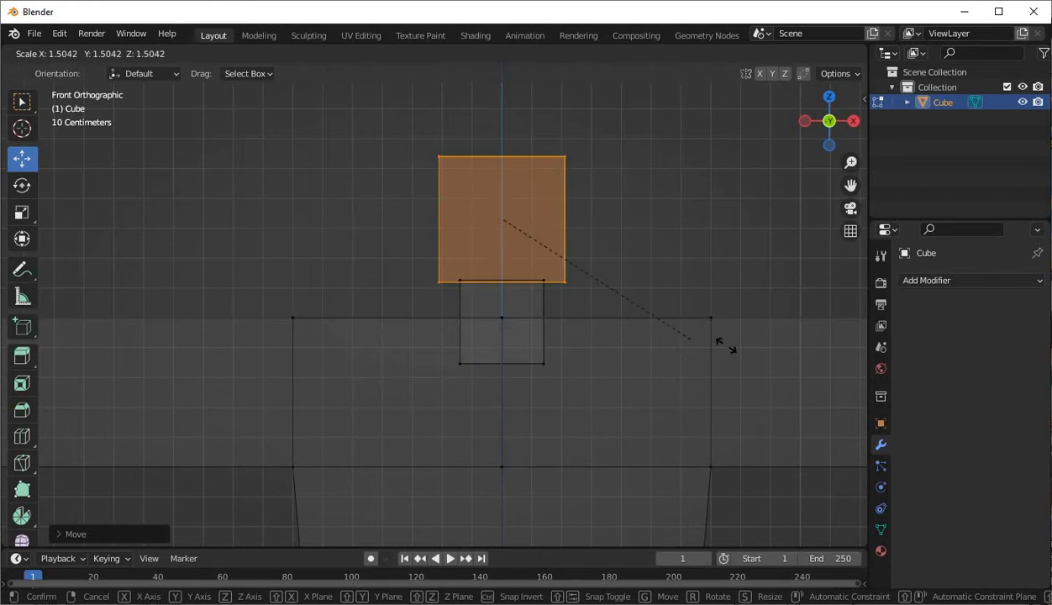
left_click(806, 378)
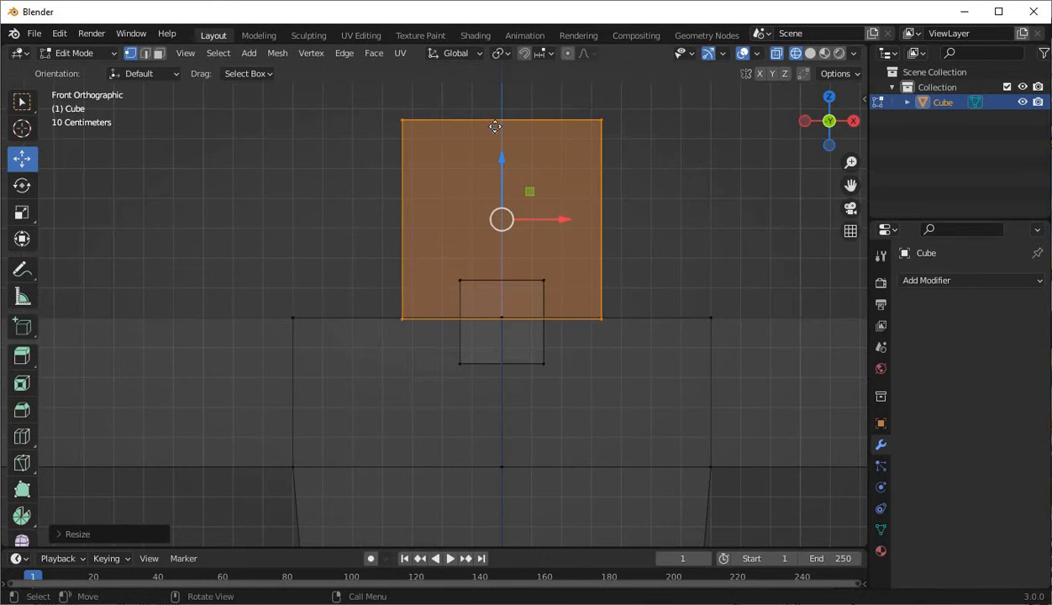
- Adjust the head cube's size and its height along Z directly above the neck
mouse_move(495, 127)
left_mouse_down()
mouse_move(495, 115)
mouse_move(495, 136)
left_mouse_up()
key("s")
left_click(645, 304)
scroll(501, 165, "down", 1)
scroll(494, 168, "down", 2)
middle_click_drag(495, 168, 445, 181)
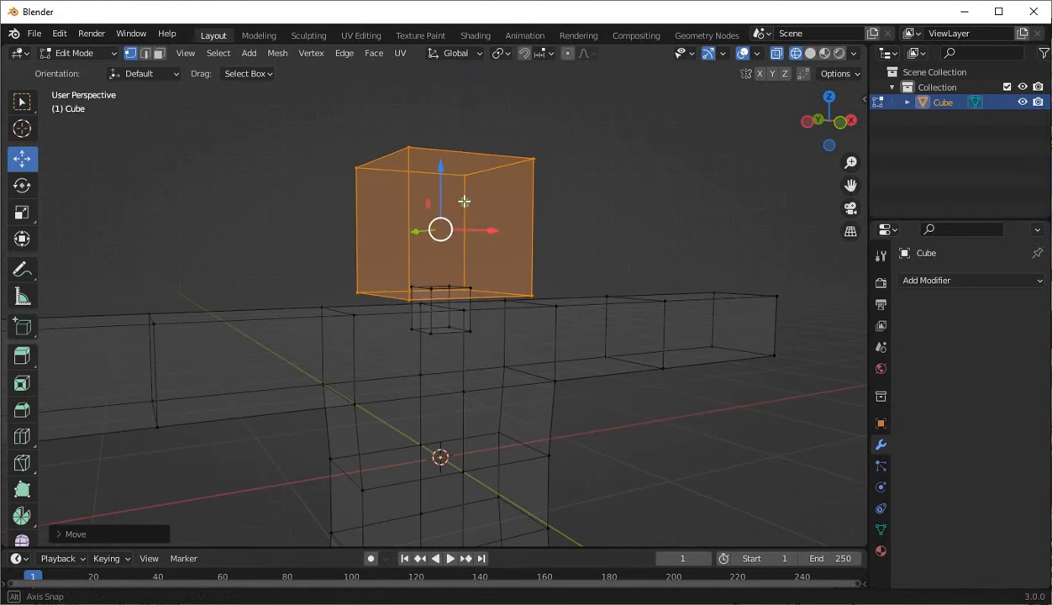
left_click_drag(445, 180, 443, 170)
- In solid shading, lower the head cube slightly along Z onto the neck, checking from different sides
key("shift+z")
mouse_move(629, 305)
middle_mouse_down()
mouse_move(361, 293)
mouse_move(432, 199)
middle_mouse_up()
scroll(361, 294, "down", 3)
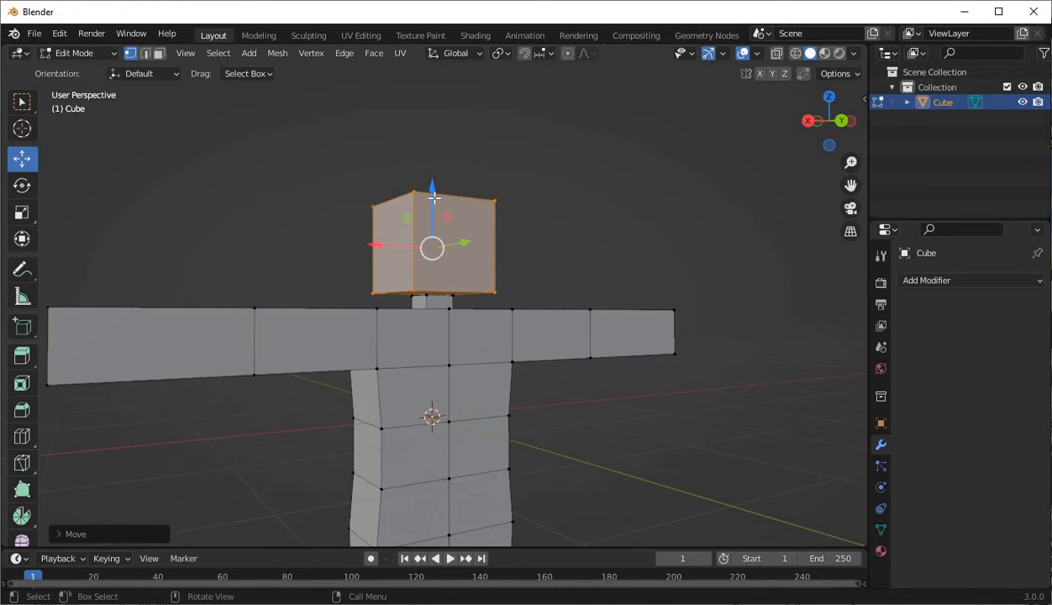
left_click_drag(437, 204, 438, 208)
middle_click_drag(336, 242, 606, 228)
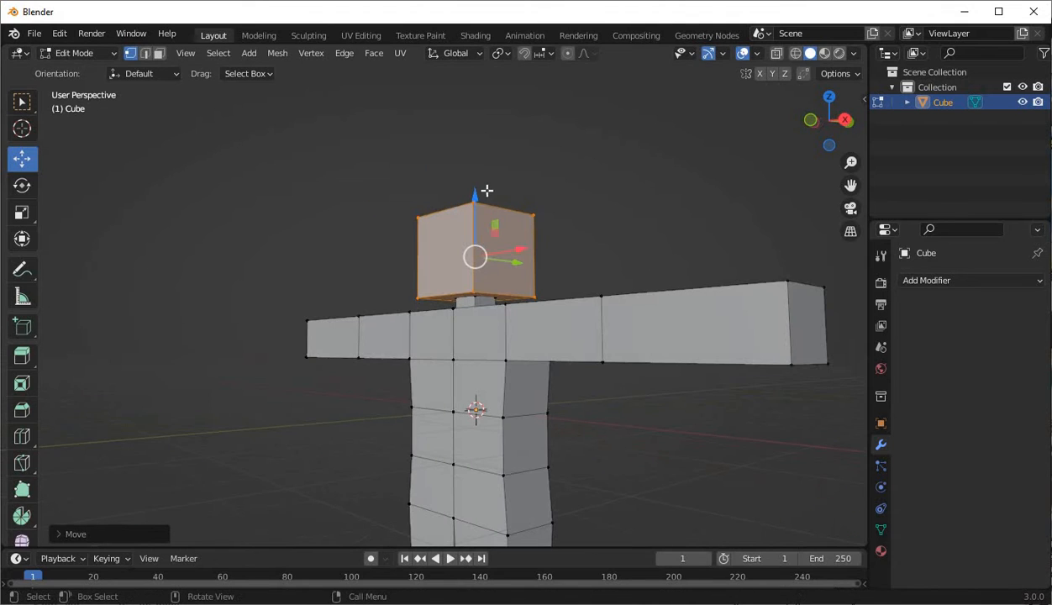
left_click_drag(481, 196, 486, 199)
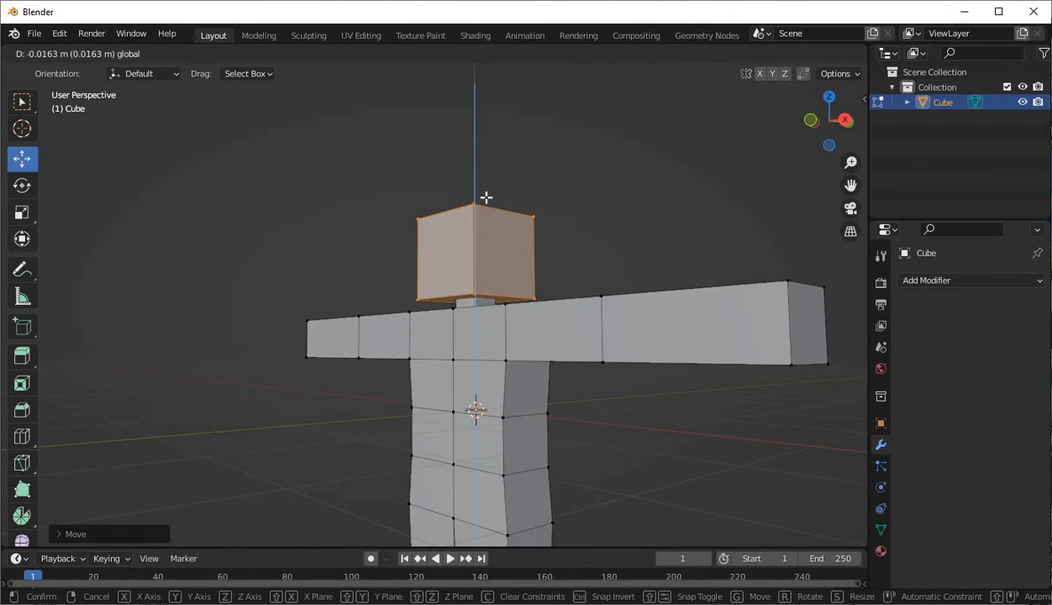
- Leave mesh editing and give the body a Catmull-Clark Subdivision modifier at level 2
key("Tab")
middle_click_drag(544, 190, 619, 183)
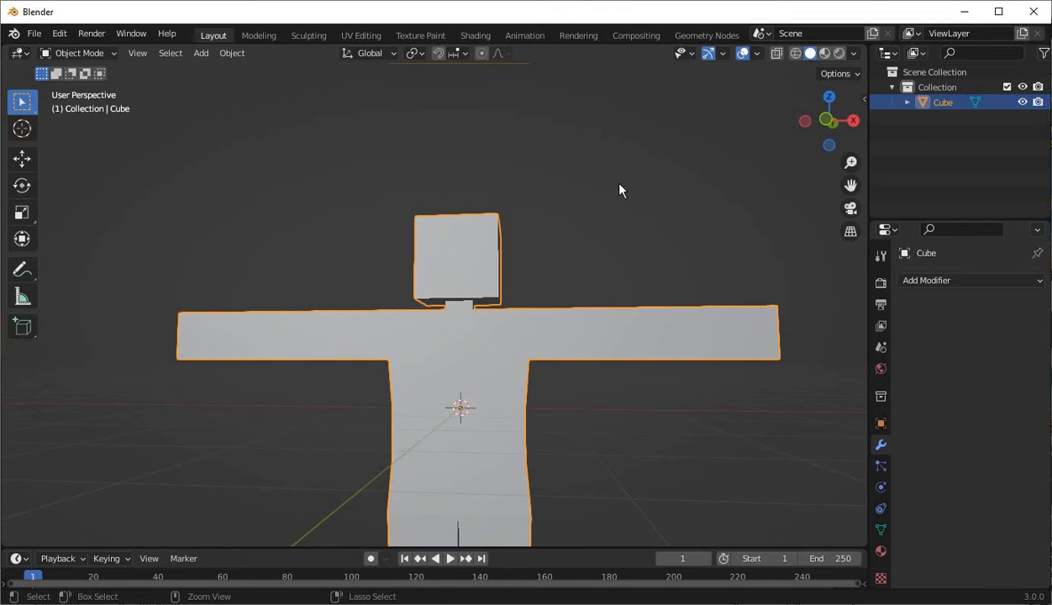
key("ctrl+2")
middle_click_drag(599, 303, 615, 304)
scroll(615, 303, "down", 3)
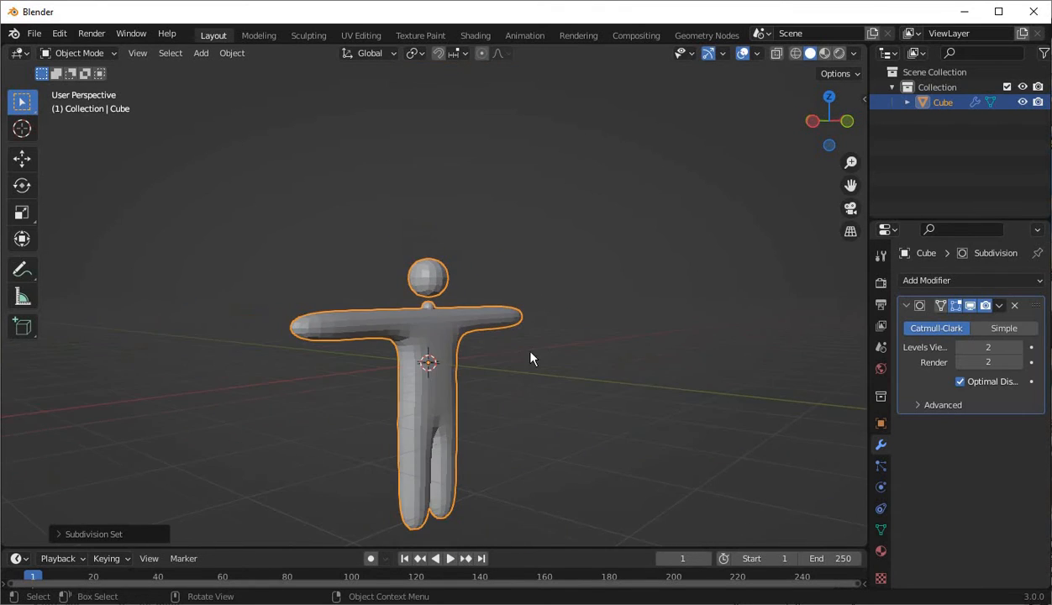
- Separate the head cube from the body mesh into its own object and return to Object Mode
middle_click_drag(504, 350, 470, 345)
scroll(514, 343, "up", 2)
scroll(516, 349, "up", 1)
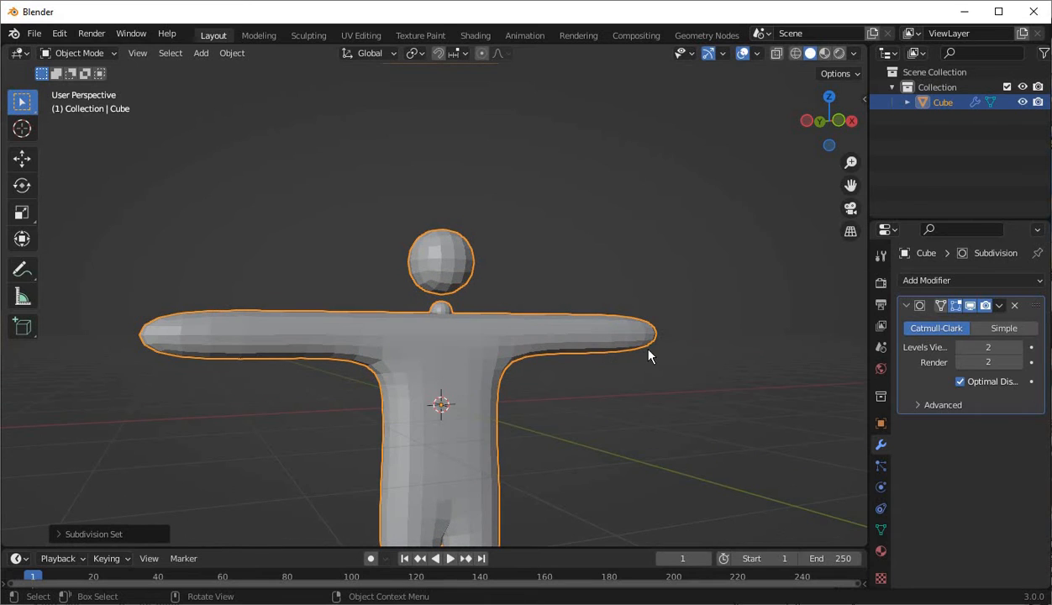
scroll(570, 318, "up", 2)
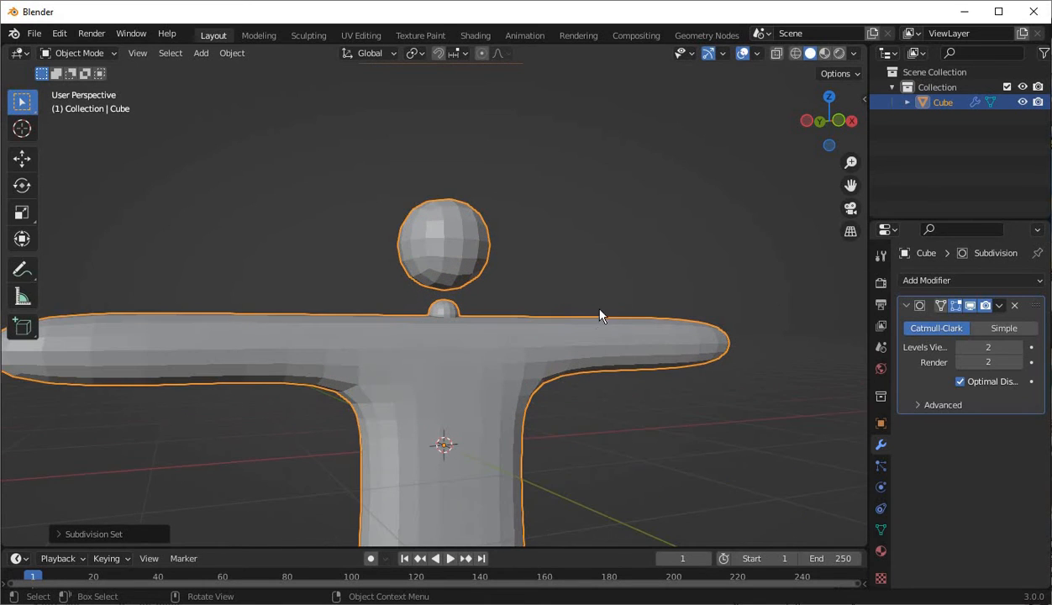
key("p")
left_click(415, 221)
key("Tab")
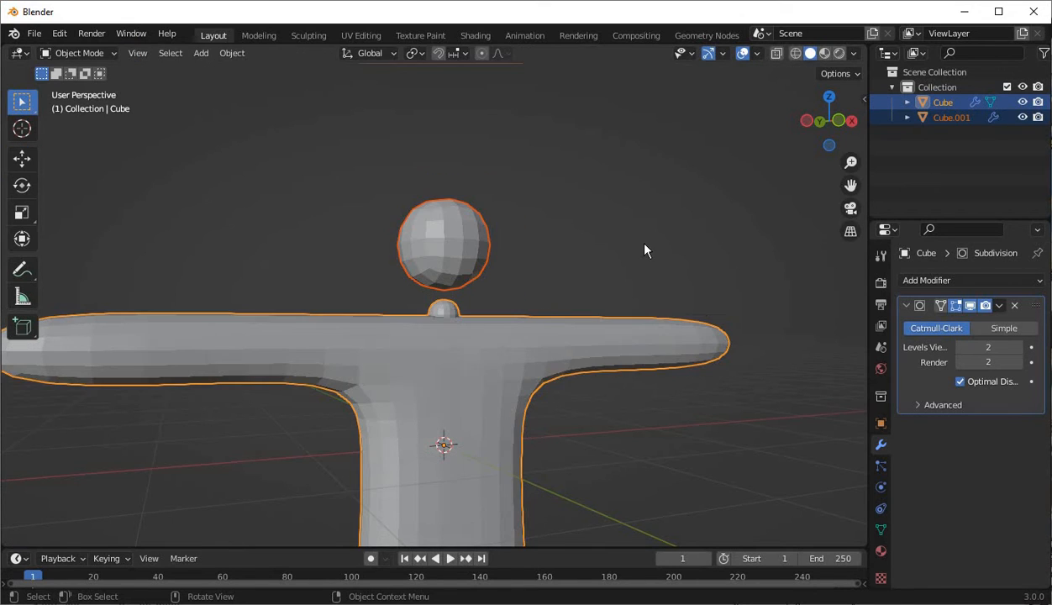
- Select only the head object and lower its Subdivision modifier's viewport level to 1
left_click(450, 234)
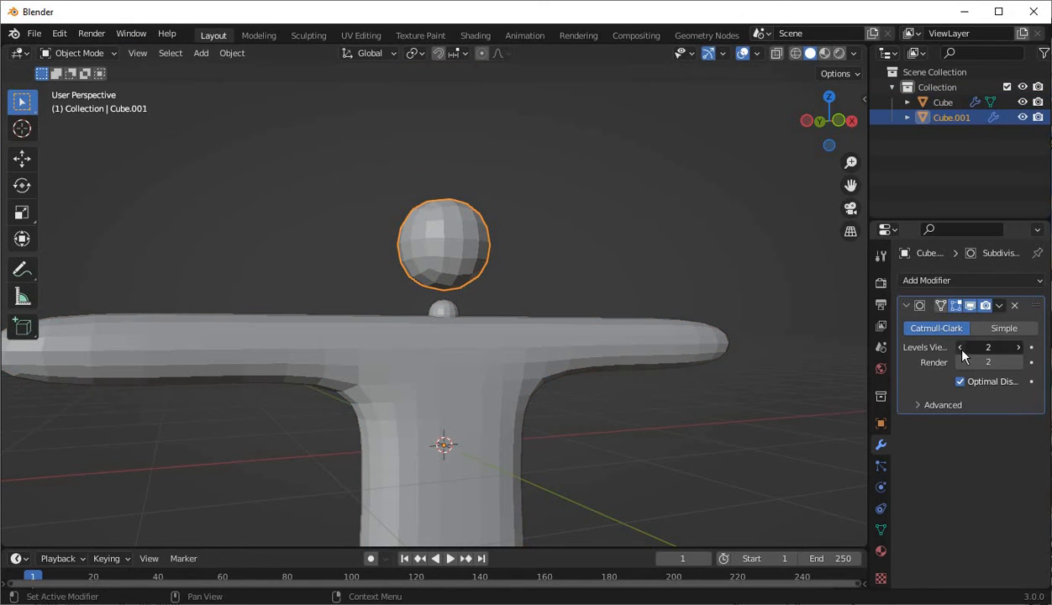
left_click(960, 347)
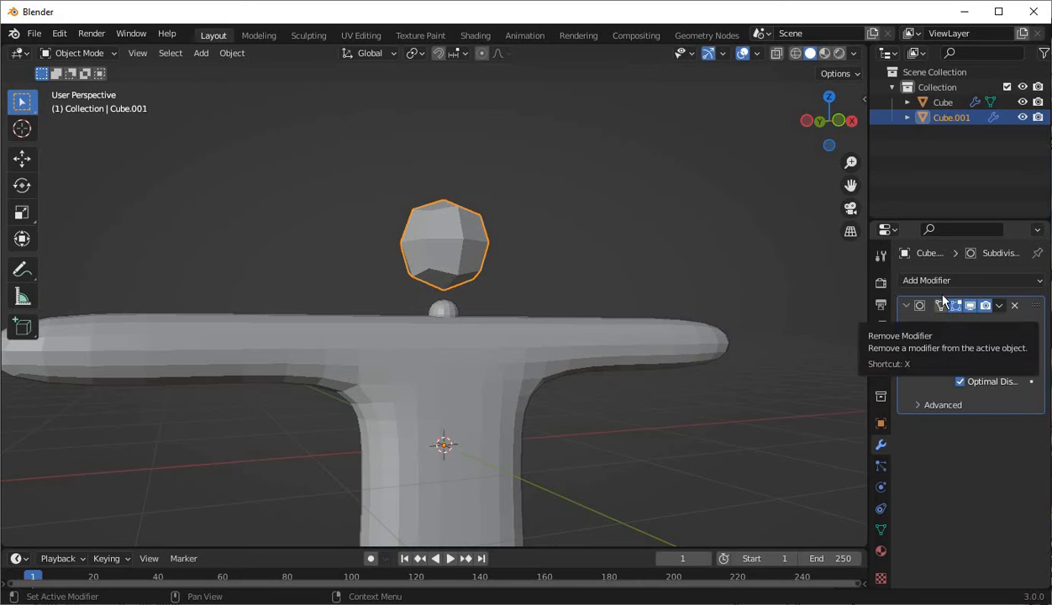
- Enlarge the head by uniformly scaling its entire mesh about its own centre in Edit Mode, and return to Object Mode
key("s")
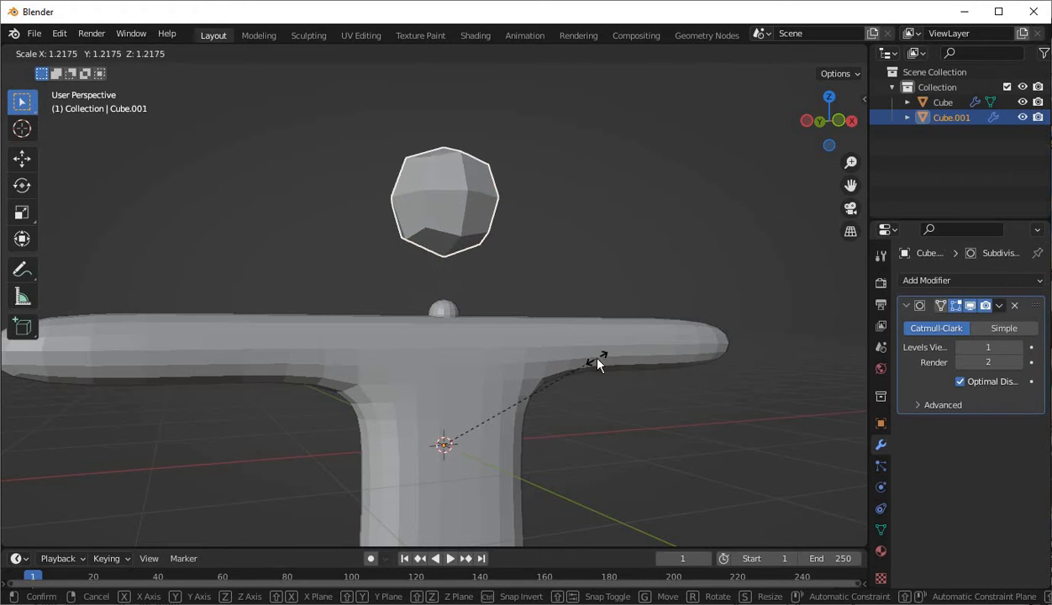
left_click(583, 349)
key("Tab")
key("a")
key("s")
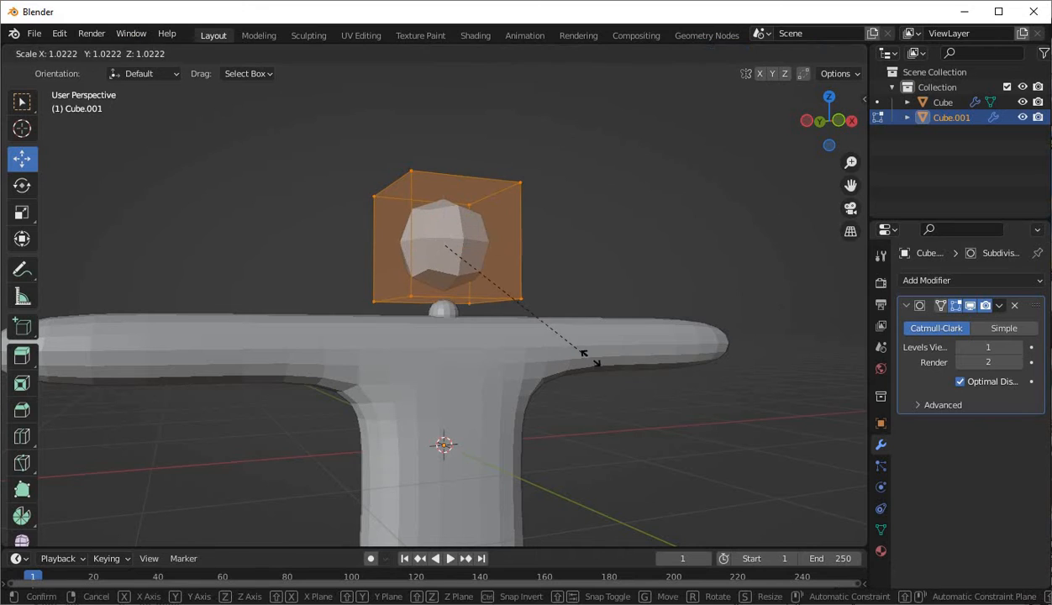
left_click(670, 387)
key("Tab")
- Lower the body's Subdivision viewport level to 1 and apply the modifier
middle_click_drag(547, 334, 516, 360)
left_click(488, 364)
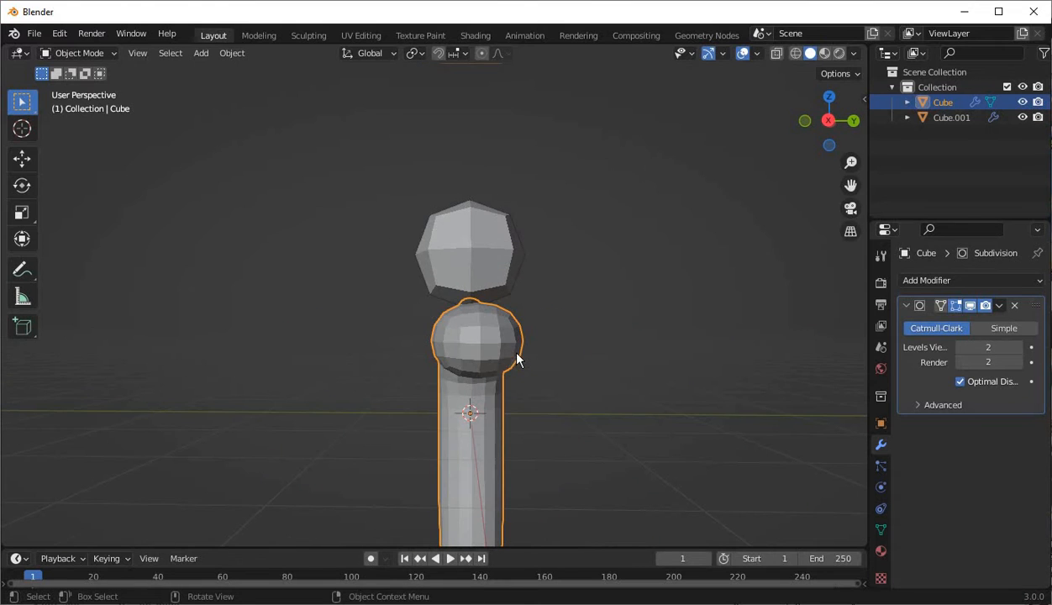
left_click(961, 346)
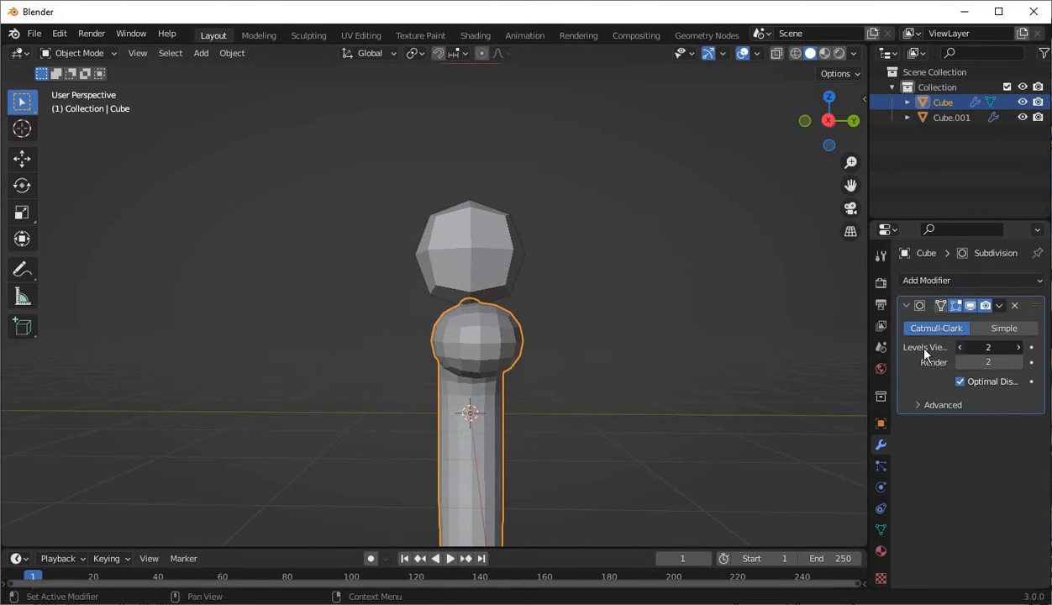
middle_click_drag(594, 370, 782, 383)
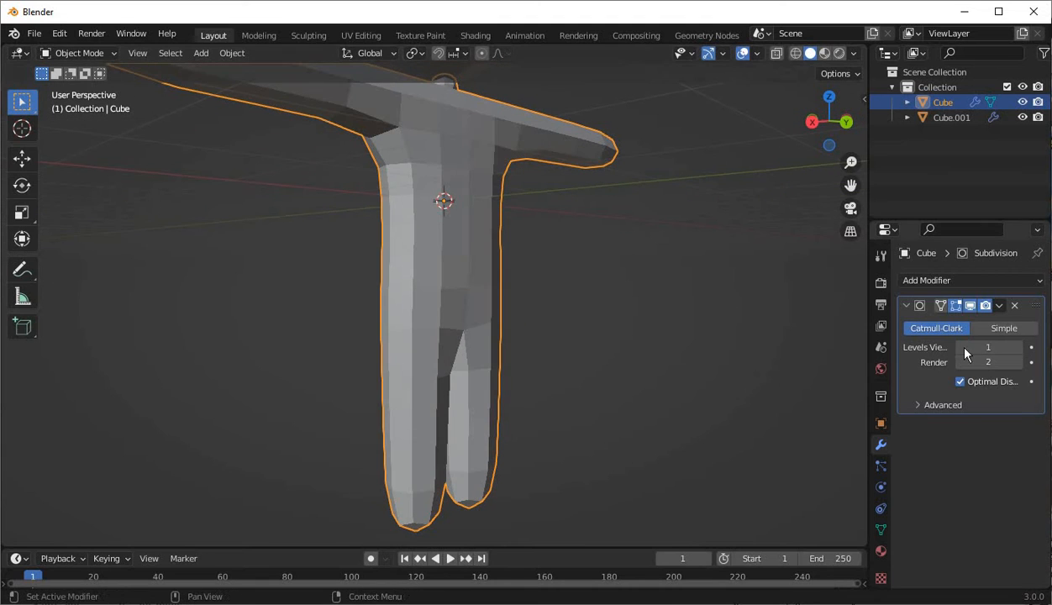
left_click(998, 305)
left_click(955, 323)
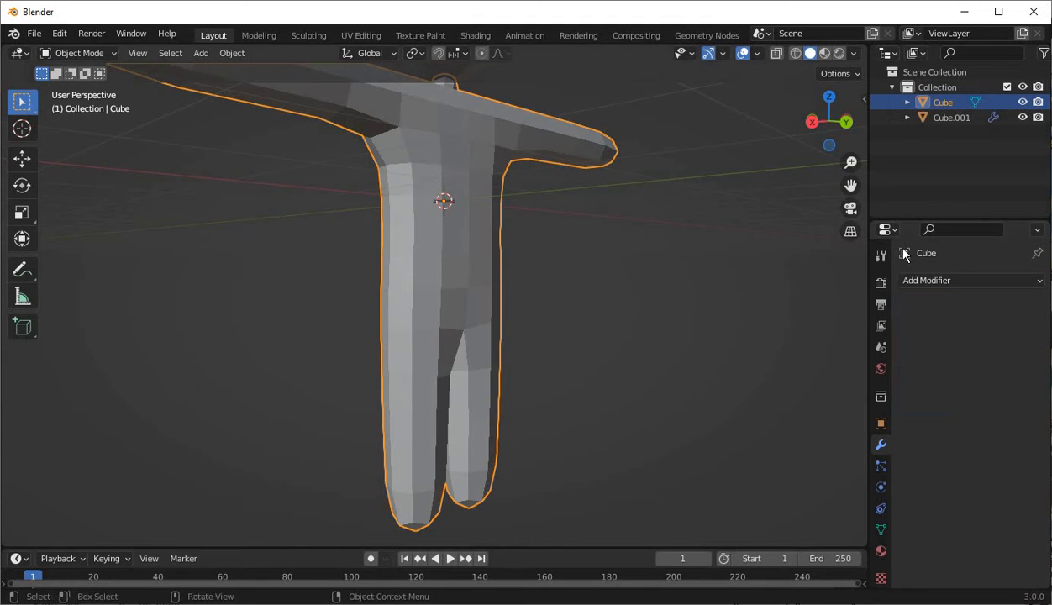
- Select the head object and apply its Subdivision modifier
middle_click_drag(836, 181, 492, 184)
left_click(491, 189)
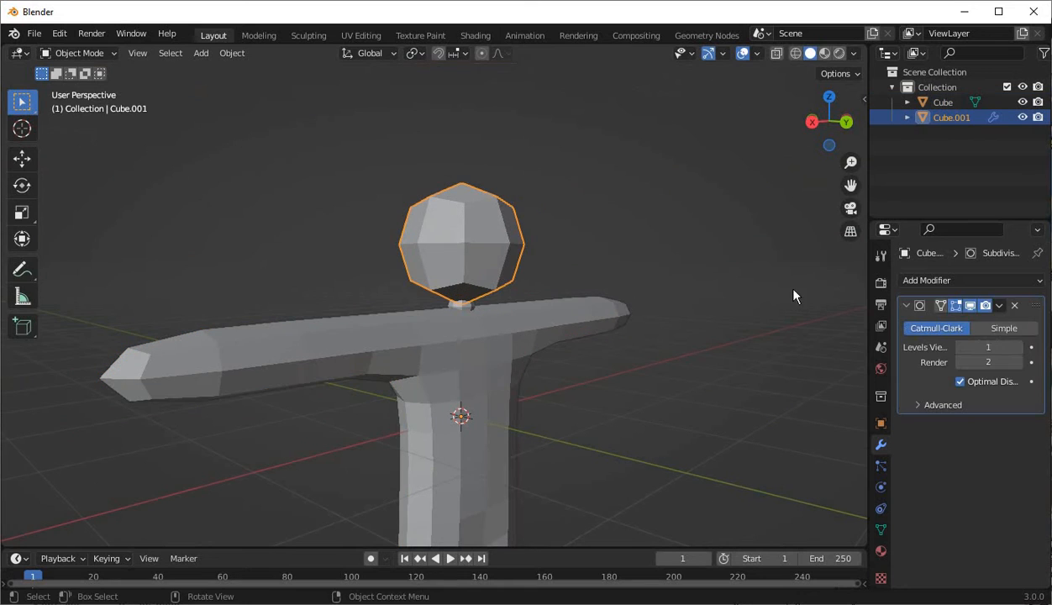
left_click(998, 305)
left_click(958, 324)
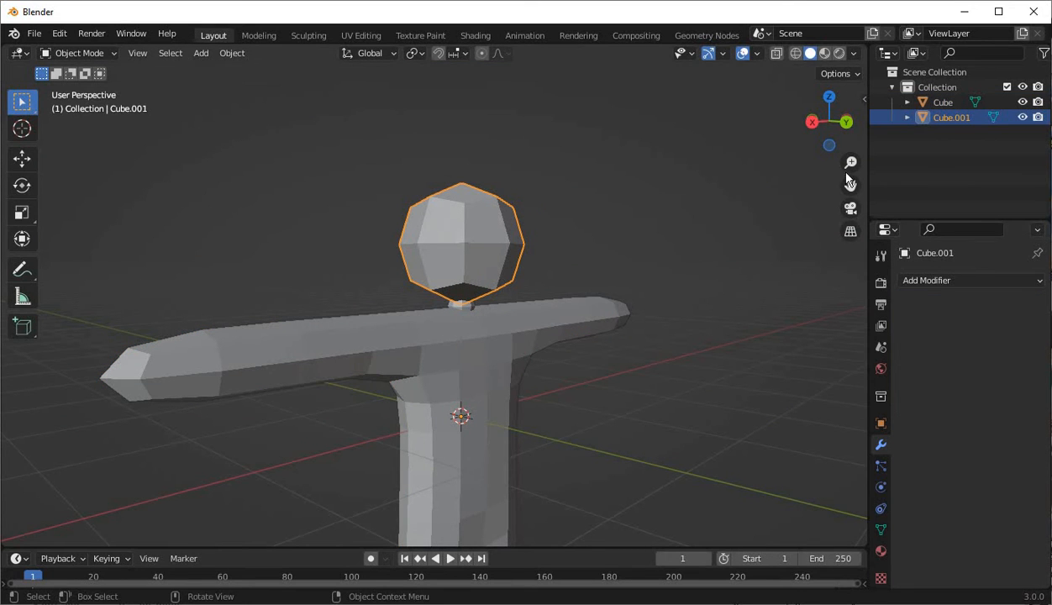
- Enter Edit Mode on the body and add a horizontal loop cut just above the lower end of one leg
left_click_drag(850, 186, 855, 4)
left_click(471, 265)
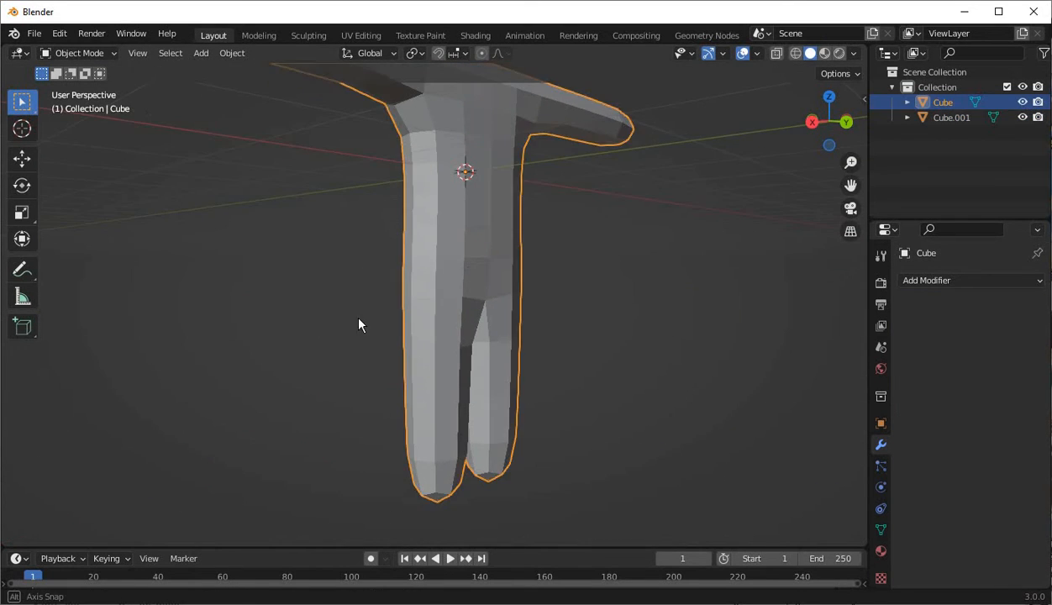
middle_click_drag(359, 320, 525, 340)
key("Tab")
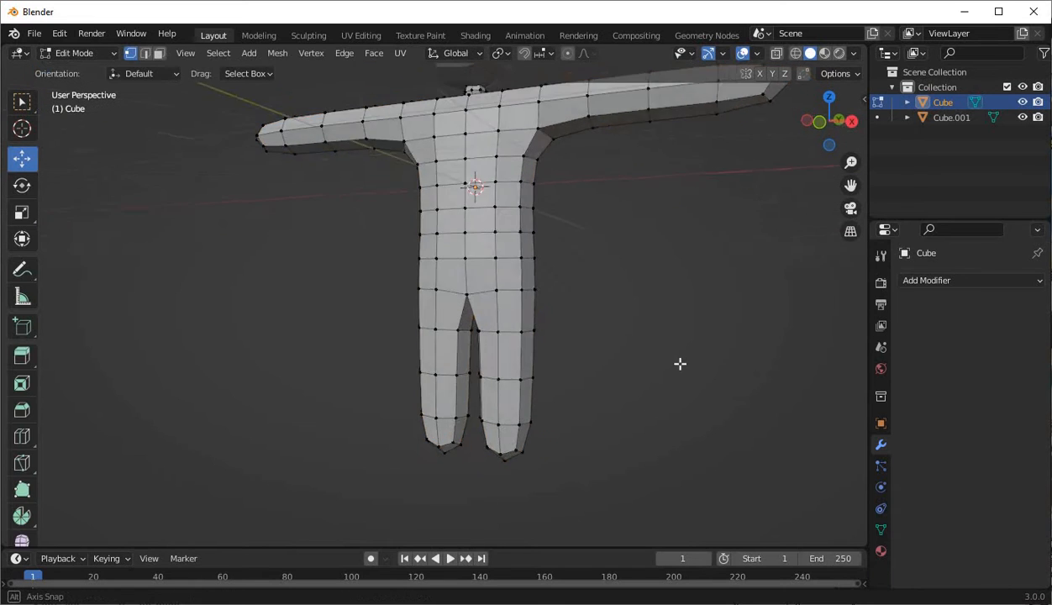
scroll(709, 337, "up", 1)
left_click_drag(849, 188, 336, 404)
scroll(336, 404, "up", 2)
left_click(22, 436)
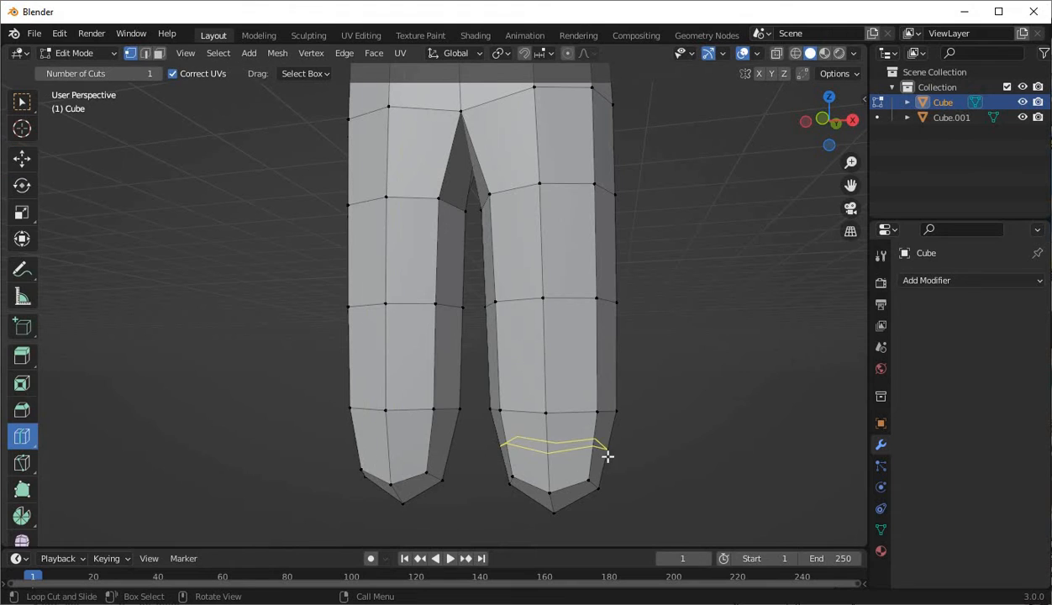
left_click(543, 459)
- Add a matching horizontal loop cut just above the lower end of the other leg
left_click(24, 157)
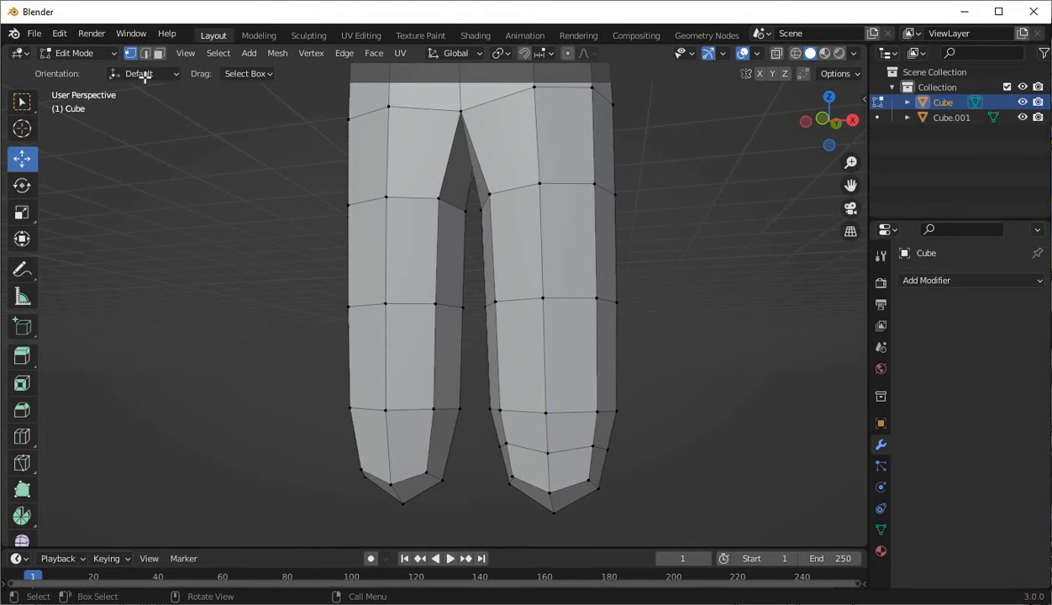
left_click(551, 474)
middle_click_drag(756, 481, 411, 504)
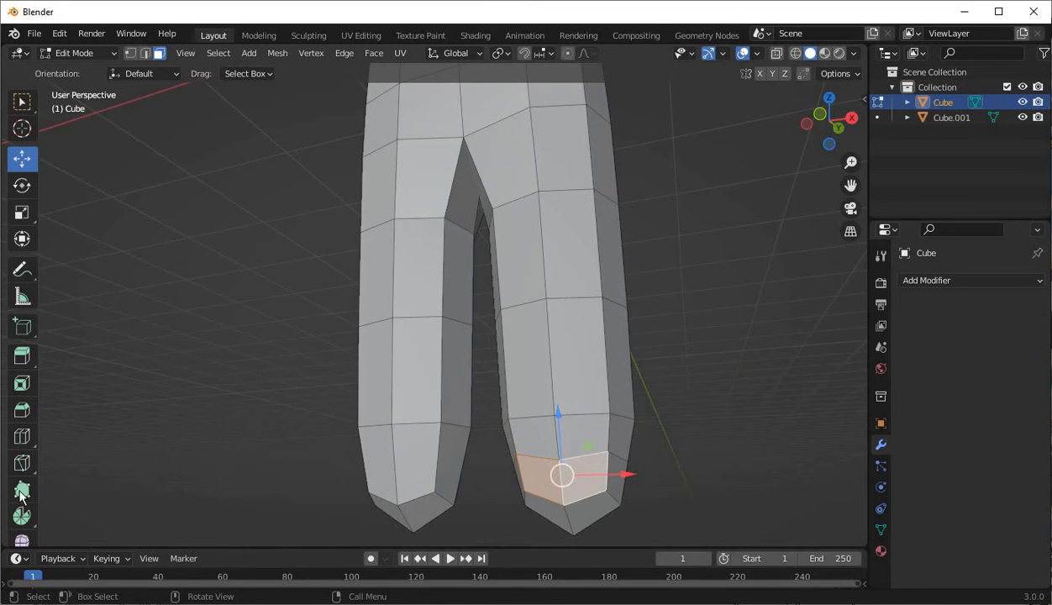
left_click(22, 436)
left_click(411, 463)
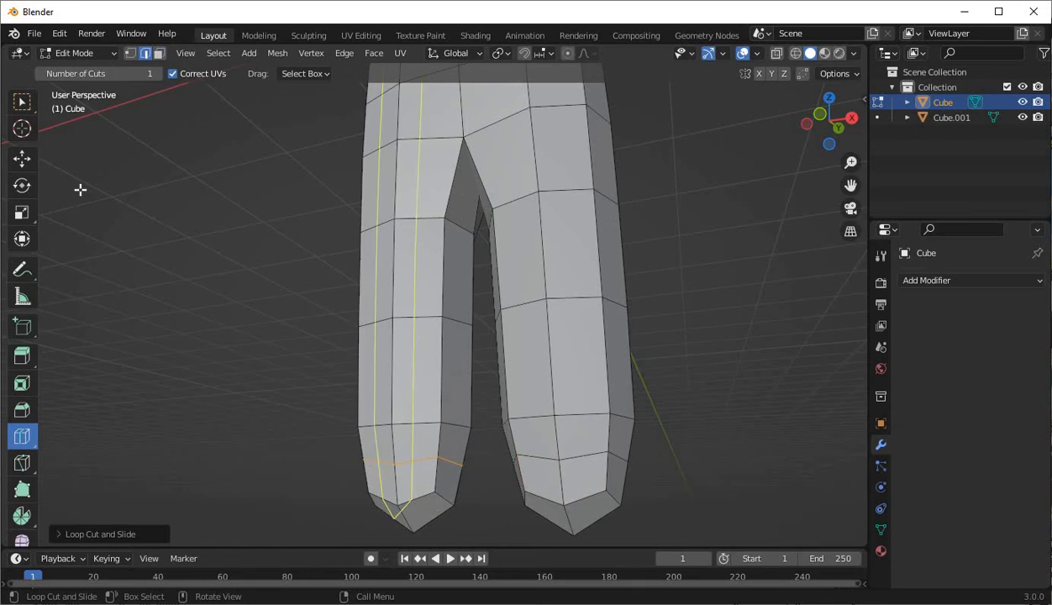
- Select the two lowest front faces on both legs and pull them forward along Y to form the feet
left_click(22, 184)
left_click(22, 158)
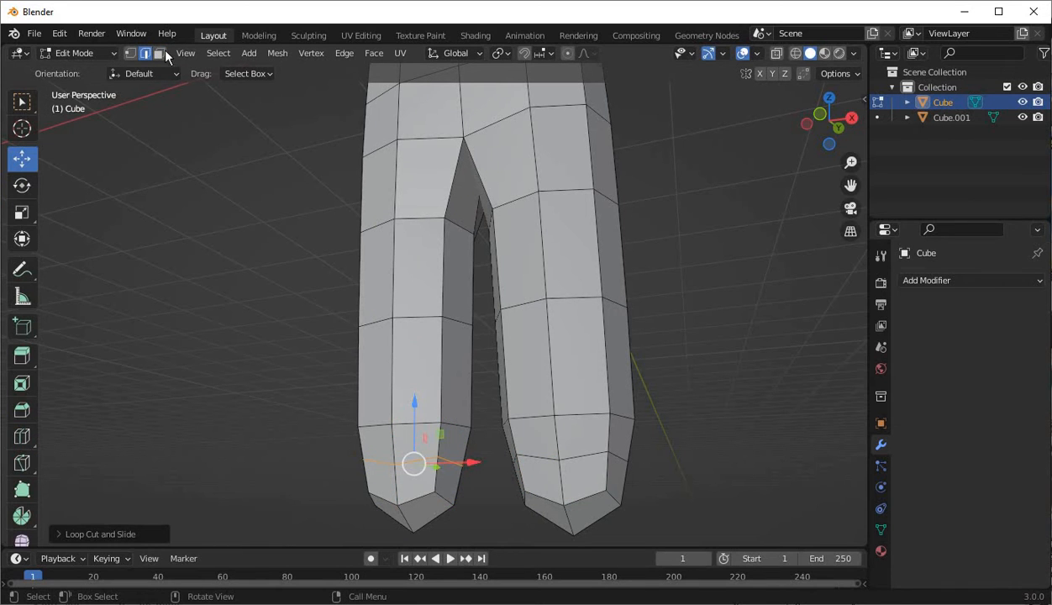
left_click(159, 53)
left_click(378, 486)
left_click(410, 477, "shift")
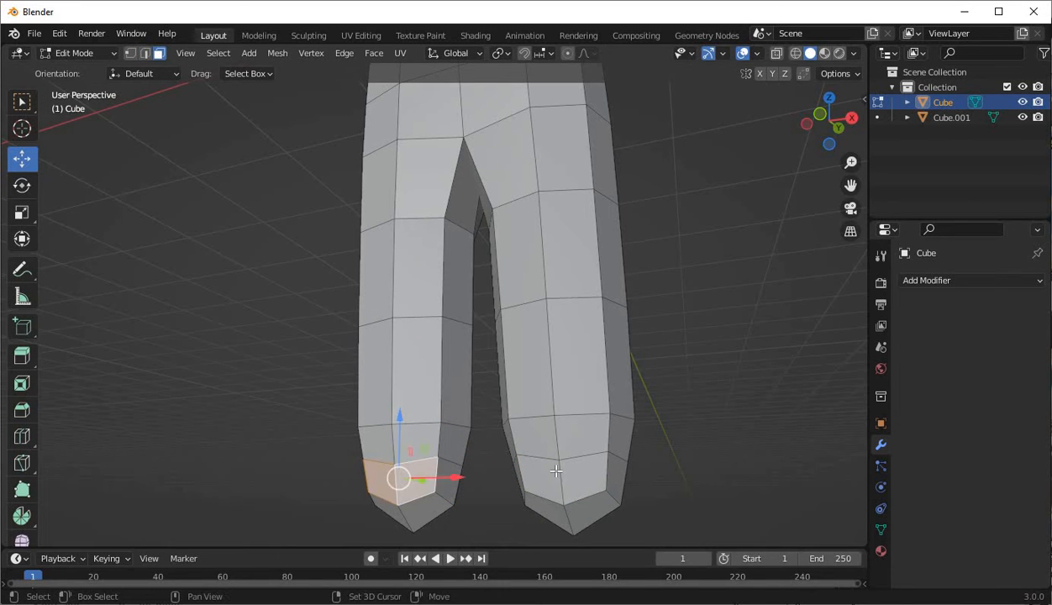
left_click(542, 467, "shift")
left_click(583, 466, "shift")
middle_click_drag(583, 466, 540, 477)
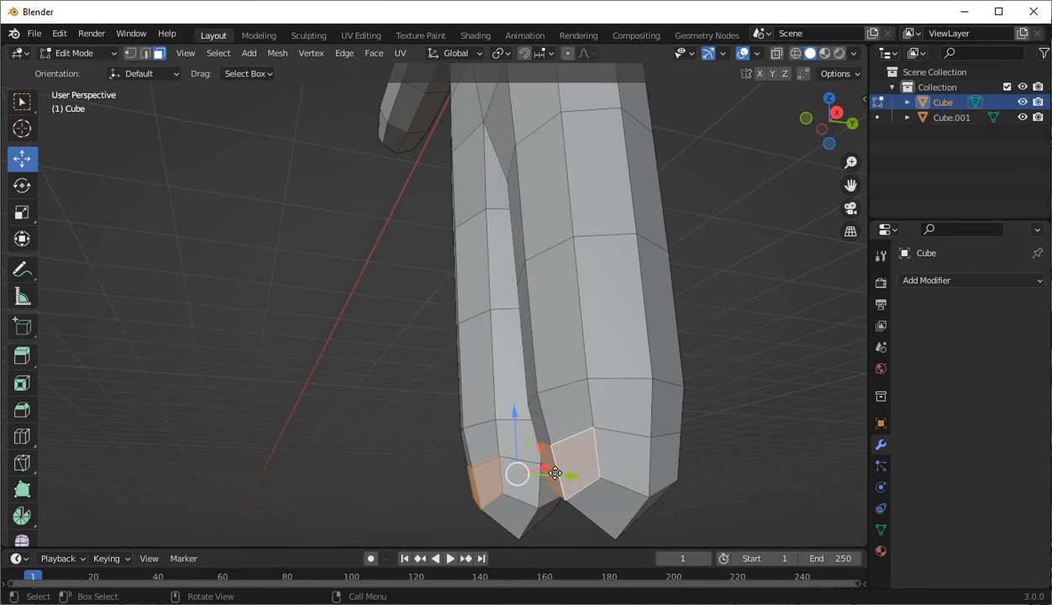
left_click_drag(554, 473, 563, 429)
middle_click_drag(564, 429, 589, 495)
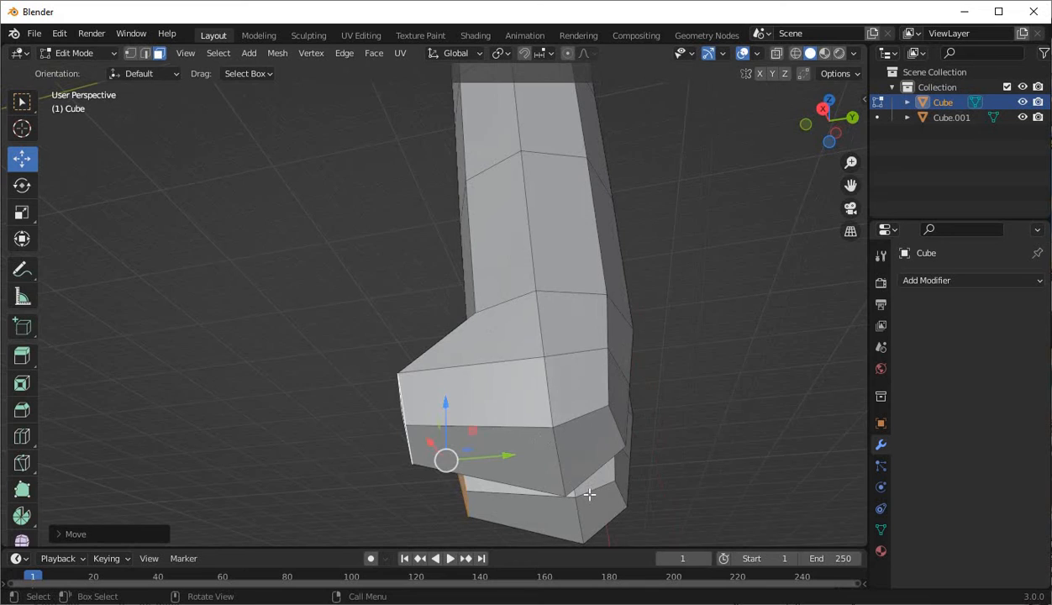
- Select the bottom centre vertex of both feet and raise them about 0.10 m along Z to flatten the soles
left_click(480, 403)
key("1")
middle_click_drag(217, 202, 484, 288)
left_click(502, 295)
middle_click_drag(408, 305, 371, 275)
left_click(645, 379, "shift")
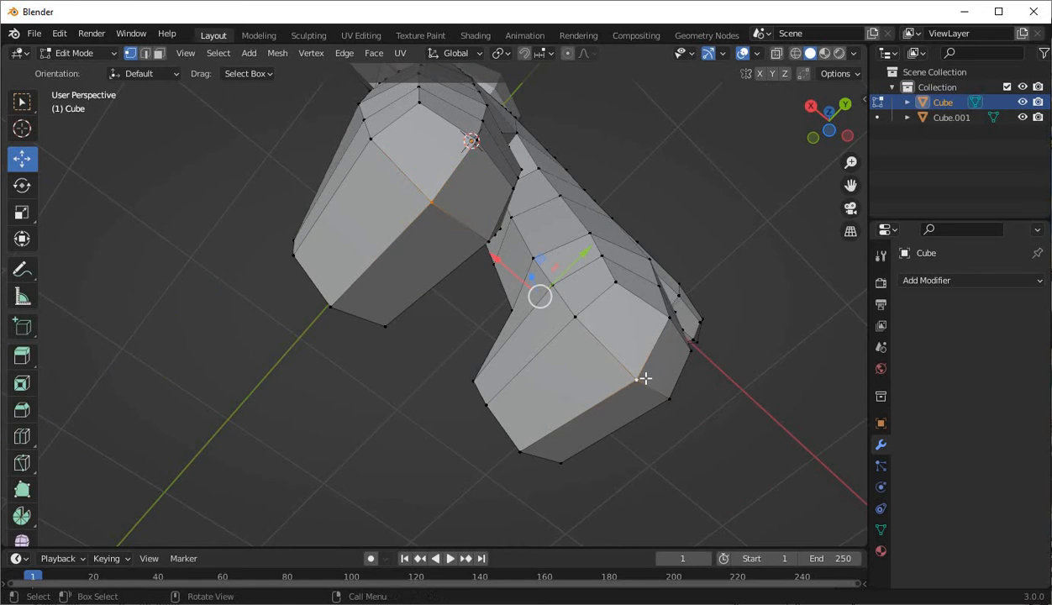
key("KP_3")
key("g")
key("z")
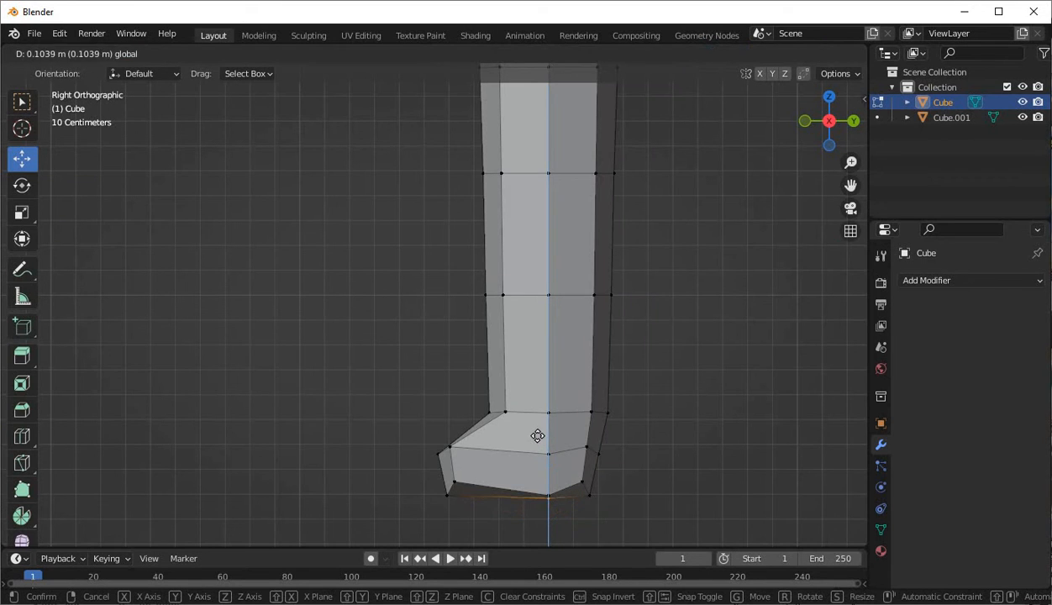
left_click(534, 437)
- Try to adjust the height of the outer and inner side vertices on both soles, using a front wireframe view
middle_click_drag(432, 390, 660, 315)
left_click(670, 321)
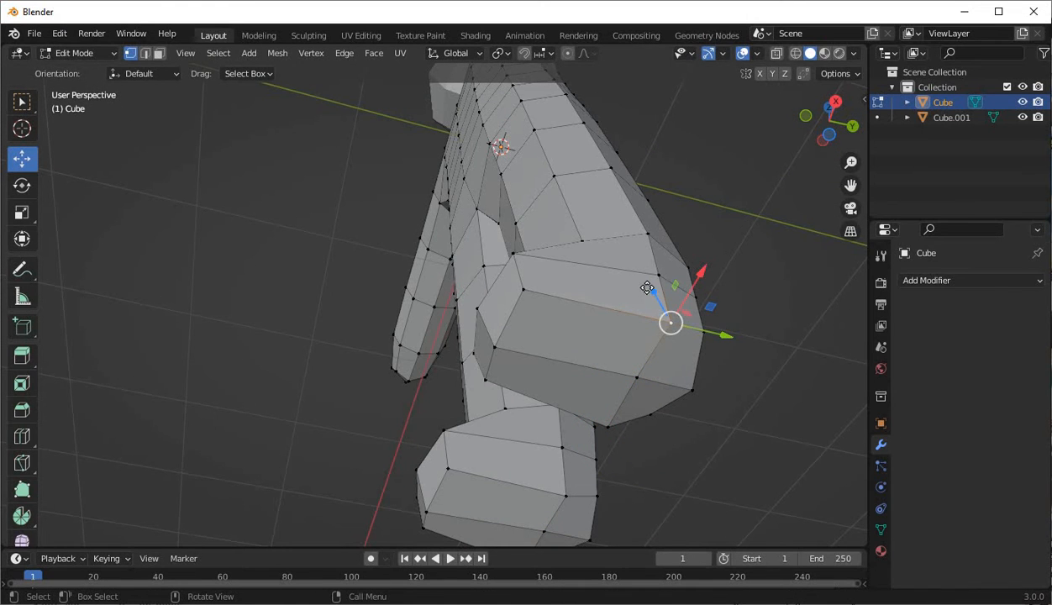
left_click_drag(645, 287, 641, 274)
middle_click_drag(563, 310, 576, 509)
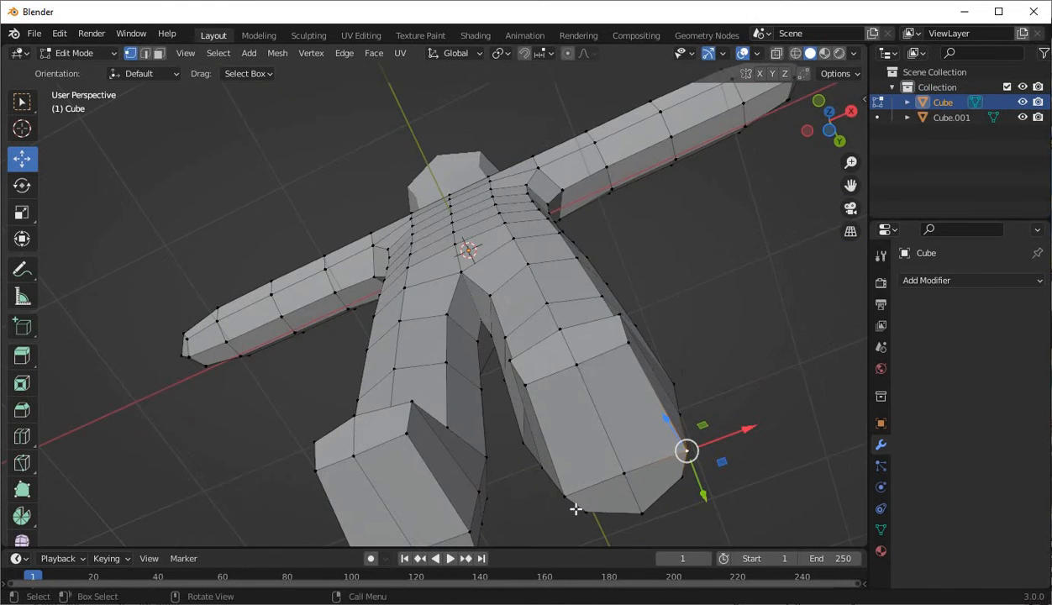
middle_click_drag(499, 500, 486, 454)
left_click(426, 499, "shift")
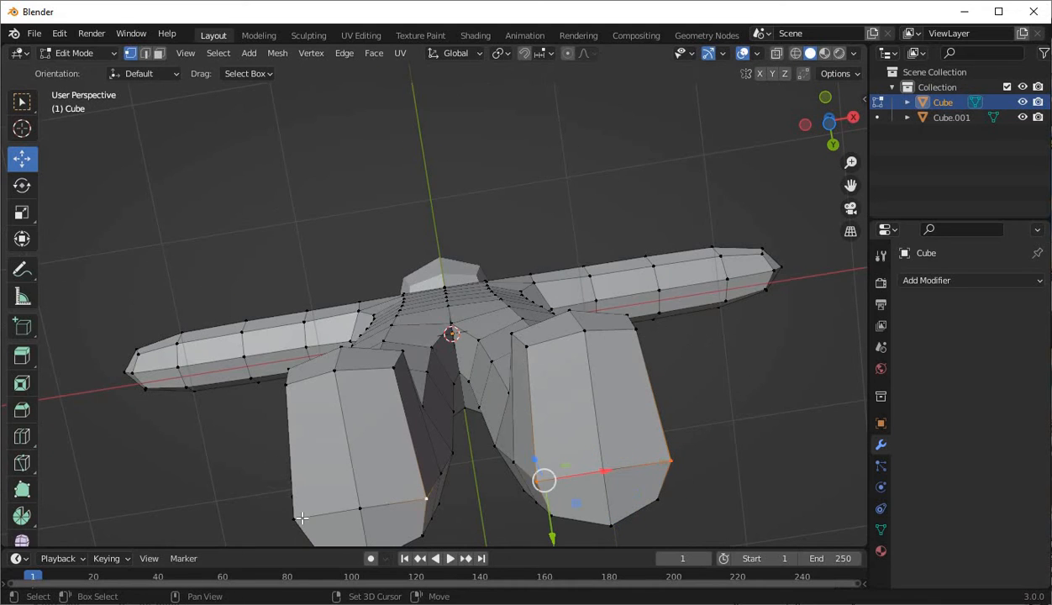
left_click(299, 517, "shift")
key("KP_1")
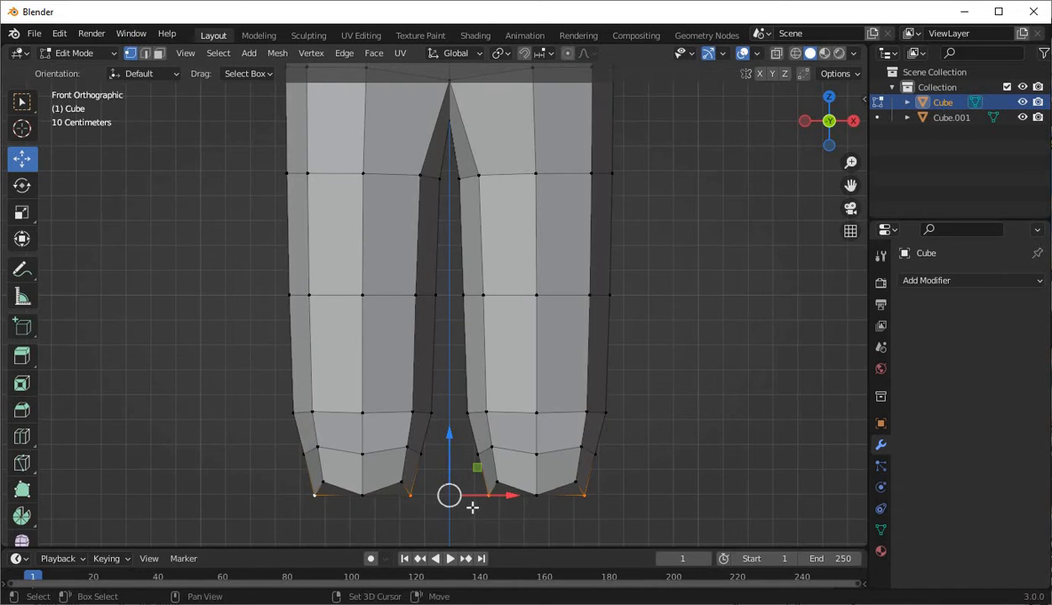
key("alt+z")
mouse_move(446, 452)
left_mouse_down()
mouse_move(451, 431)
mouse_move(458, 440)
left_mouse_up()
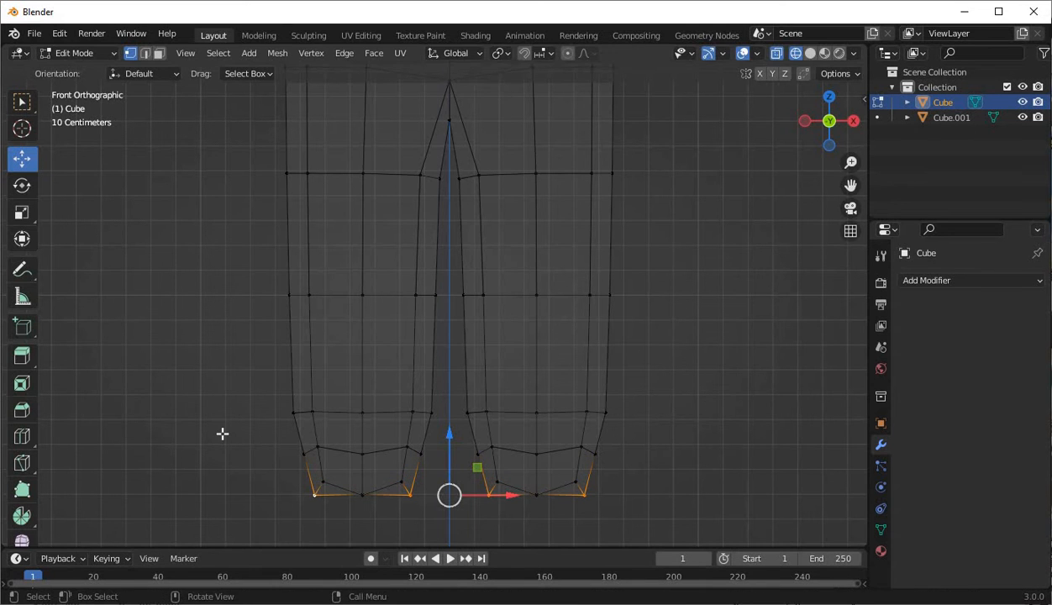
mouse_move(223, 434)
middle_mouse_down()
mouse_move(255, 393)
mouse_move(361, 350)
mouse_move(586, 389)
mouse_move(611, 382)
mouse_move(574, 451)
middle_mouse_up()
key("alt+z")
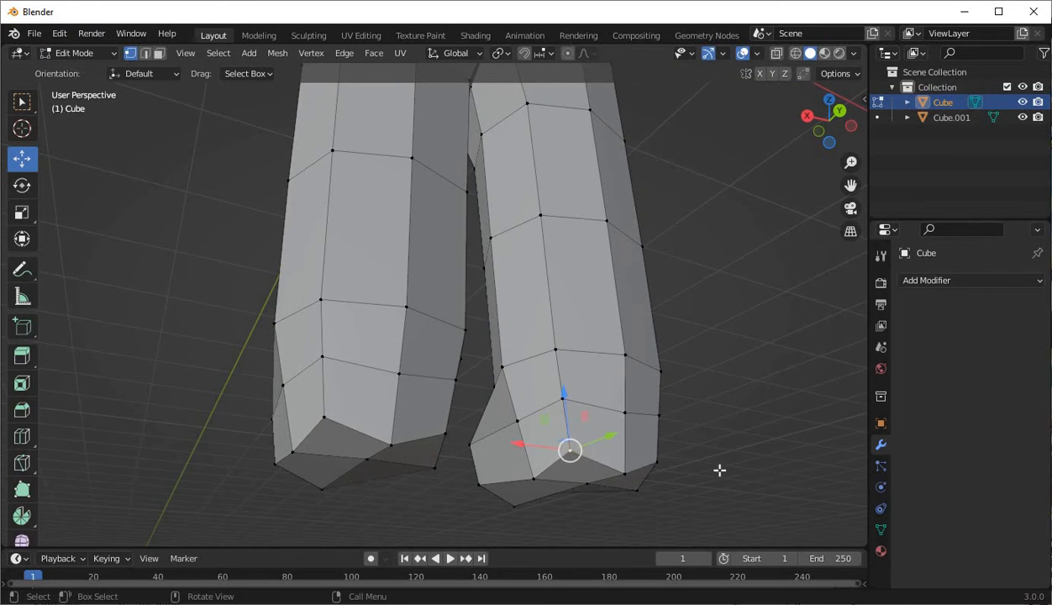
- Lower the raised heel vertices of both feet along Z to level them with the soles
middle_click_drag(719, 470, 443, 443)
middle_click_drag(369, 470, 579, 414)
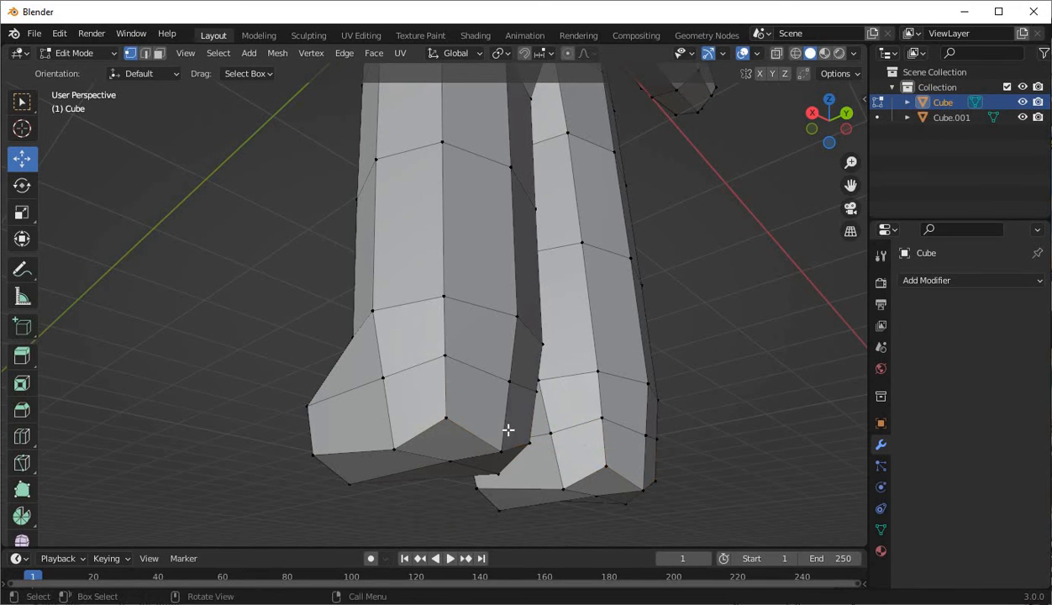
left_click_drag(564, 403, 587, 409)
middle_click_drag(586, 409, 538, 443)
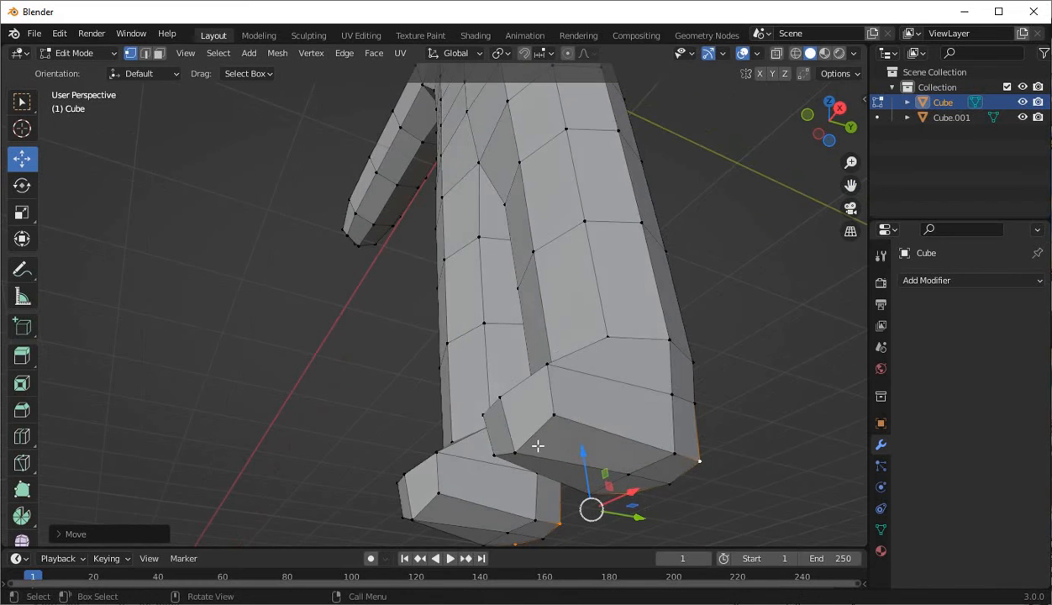
- Select the lower toe corner vertices of both feet and move them down along Z to flatten the front of the soles
middle_click_drag(550, 407, 568, 404)
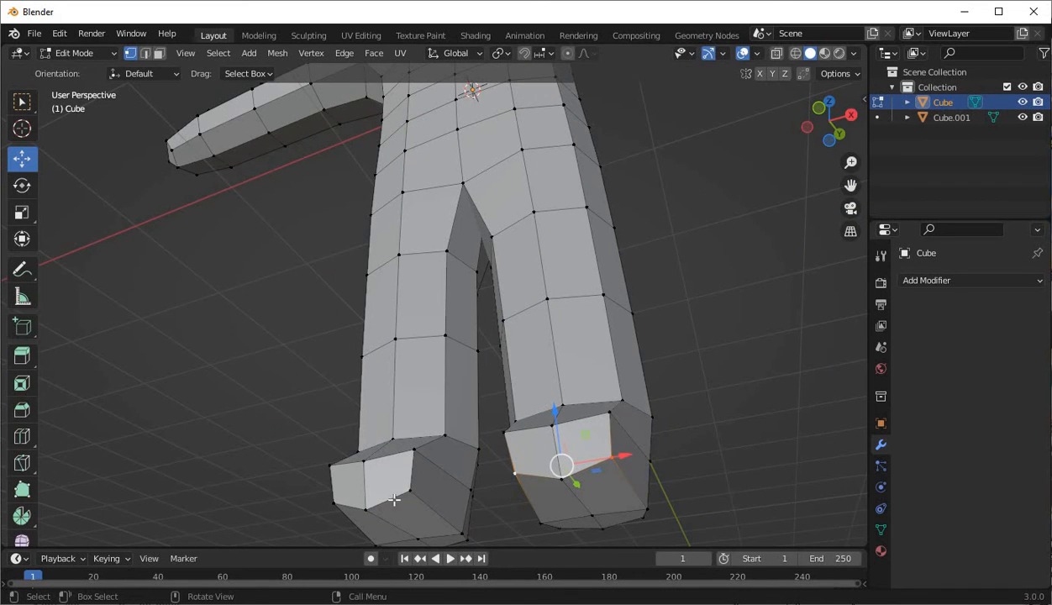
left_click(335, 510, "shift")
left_click(422, 493, "shift")
left_click_drag(461, 424, 479, 436)
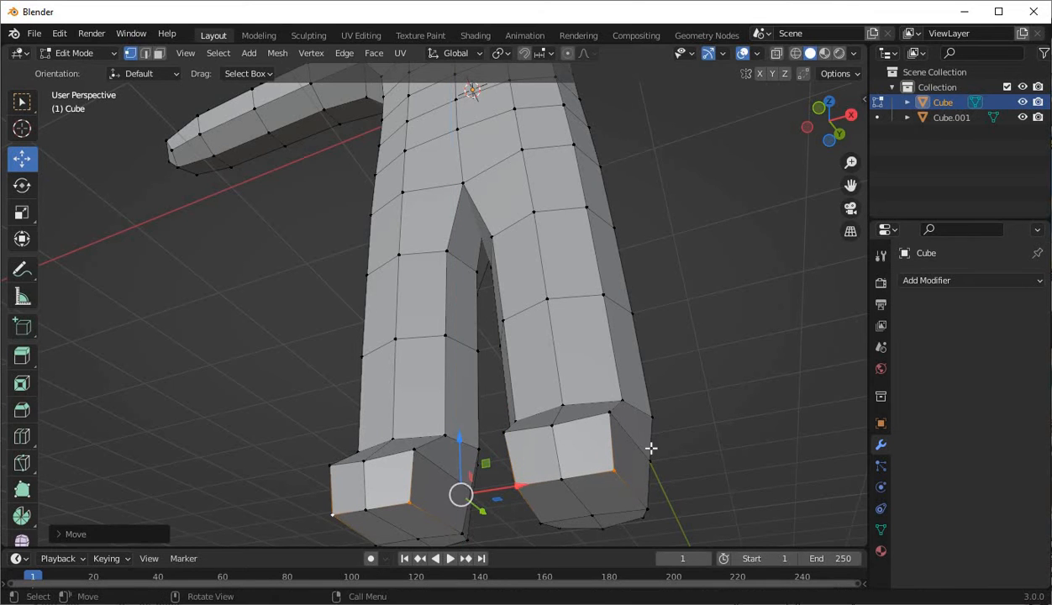
- Return to Object Mode and join the head and body into a single object, with the body as the active one
middle_click_drag(738, 448, 741, 266)
left_click_drag(849, 186, 854, 343)
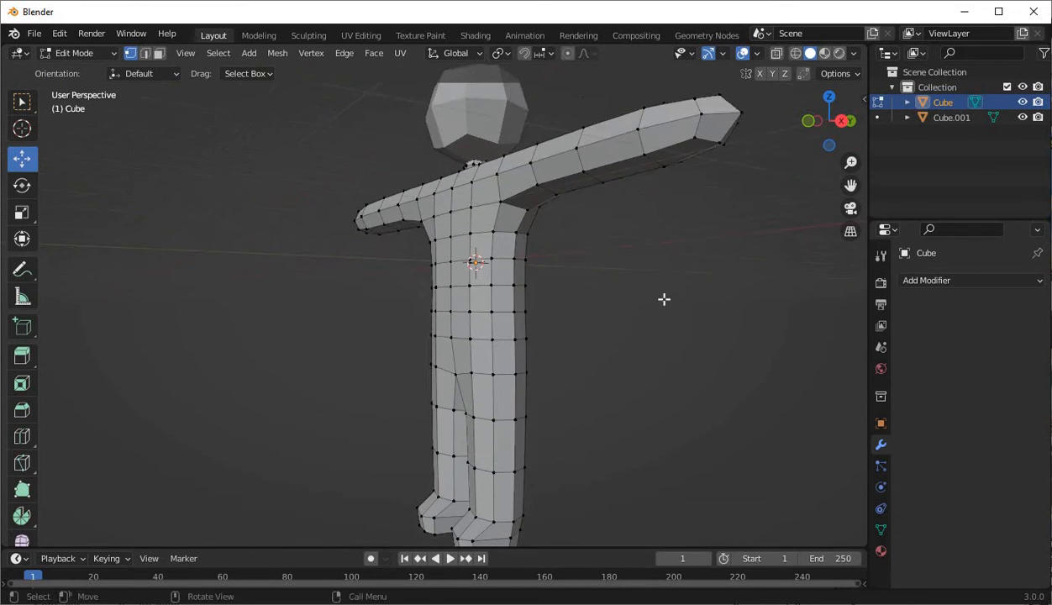
middle_click_drag(586, 278, 668, 301)
scroll(668, 301, "down", 2)
key("Tab")
middle_click_drag(399, 138, 455, 139)
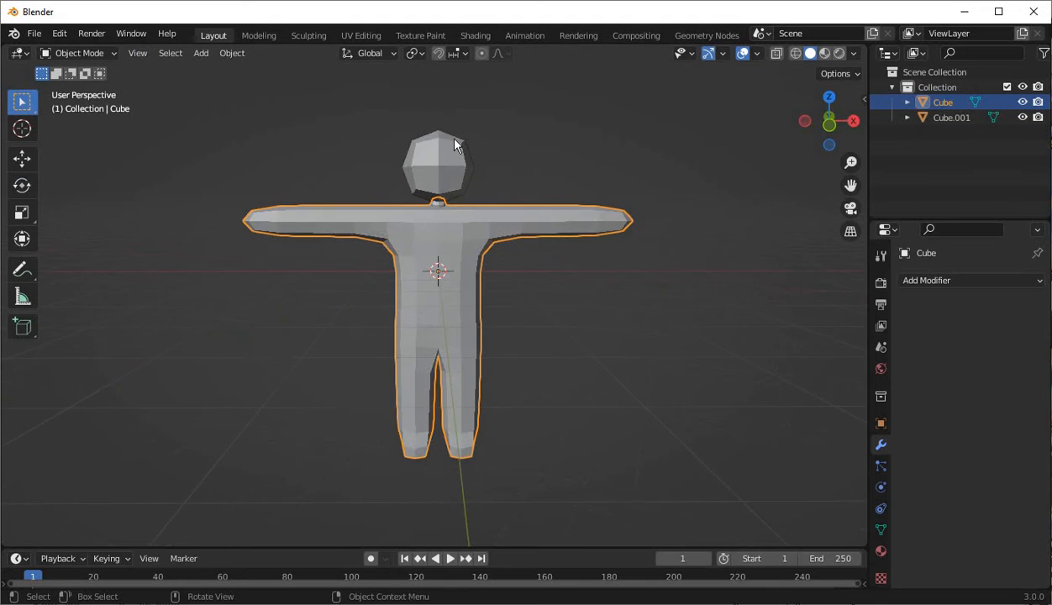
left_click(437, 164, "shift")
left_click(477, 237, "shift")
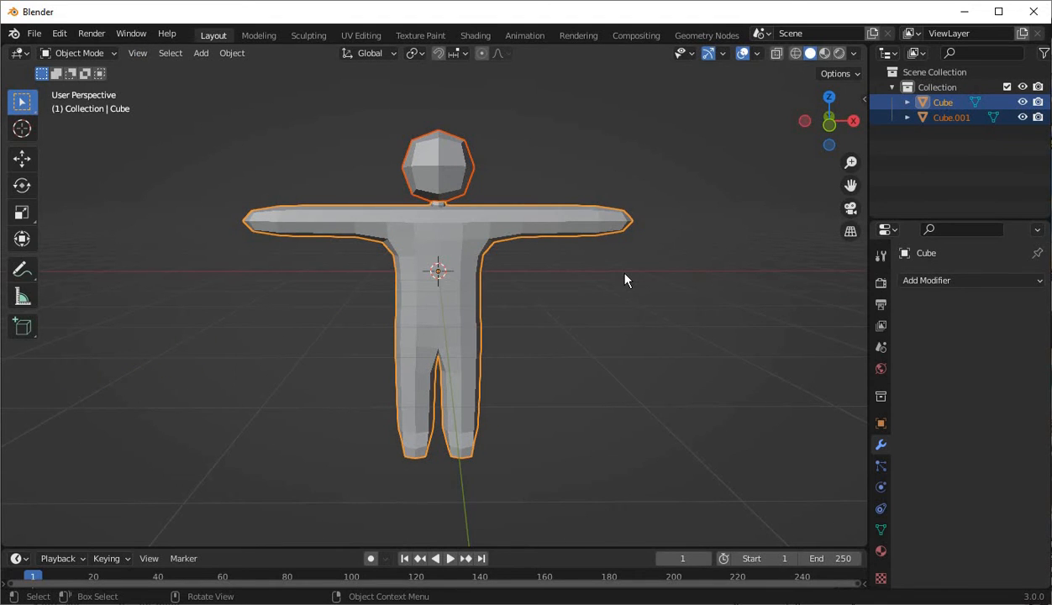
key("ctrl+j")
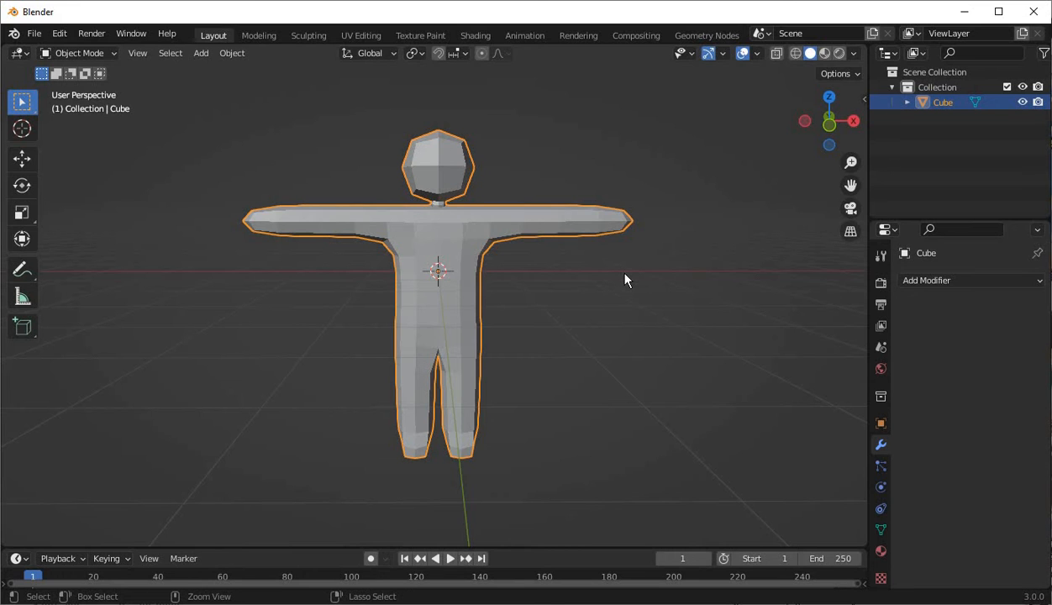
- Frame the whole joined character in the front orthographic view
key("KP_1")
scroll(758, 242, "up", 1)
left_click_drag(850, 185, 847, 201)
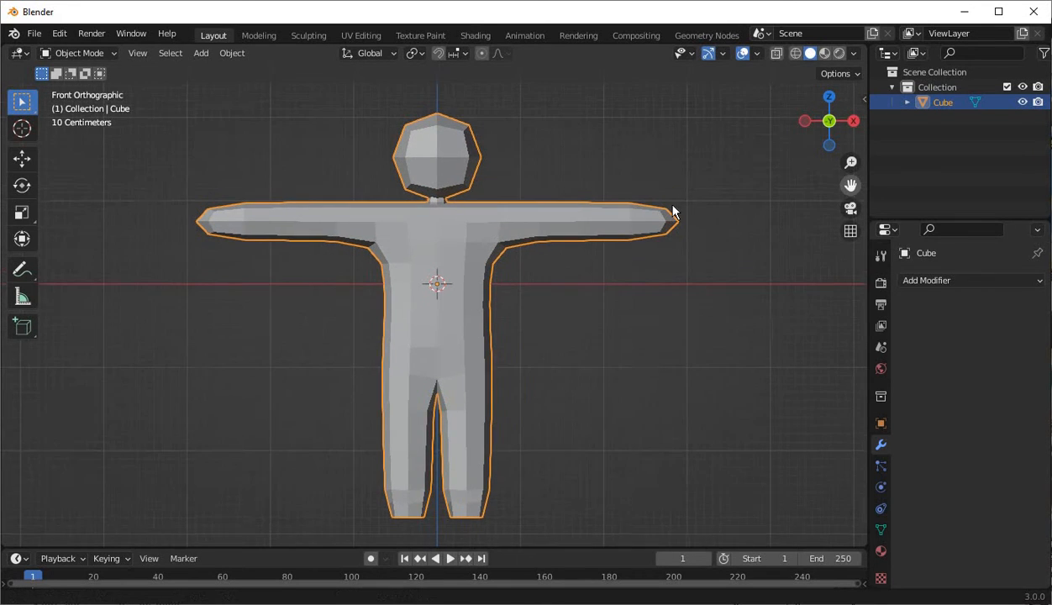
- Deselect the character, add a single-bone armature at the origin, and display the scene in wireframe
left_click(235, 166)
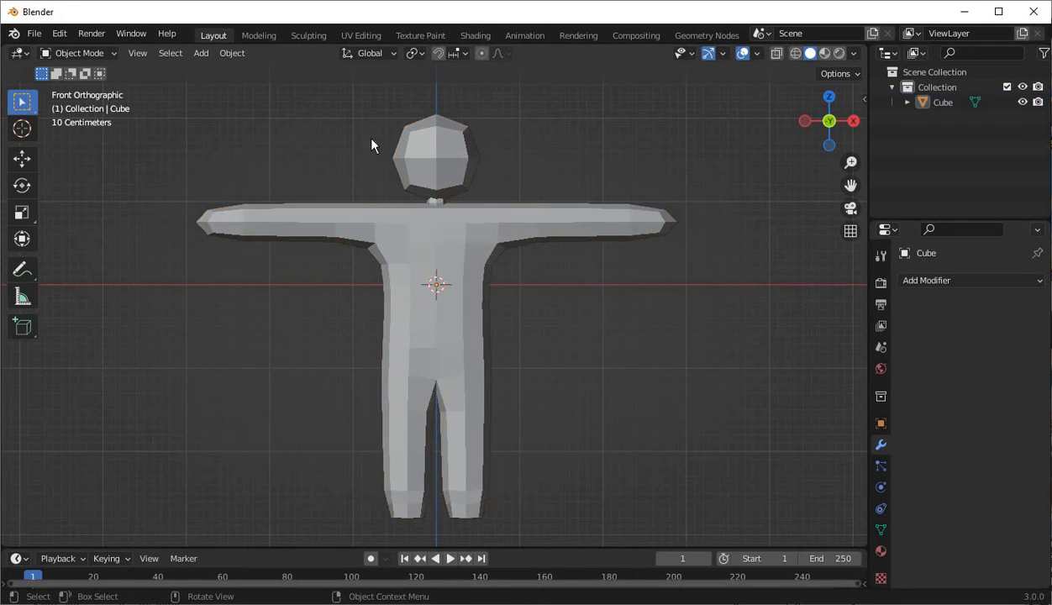
left_click(200, 52)
mouse_move(215, 61)
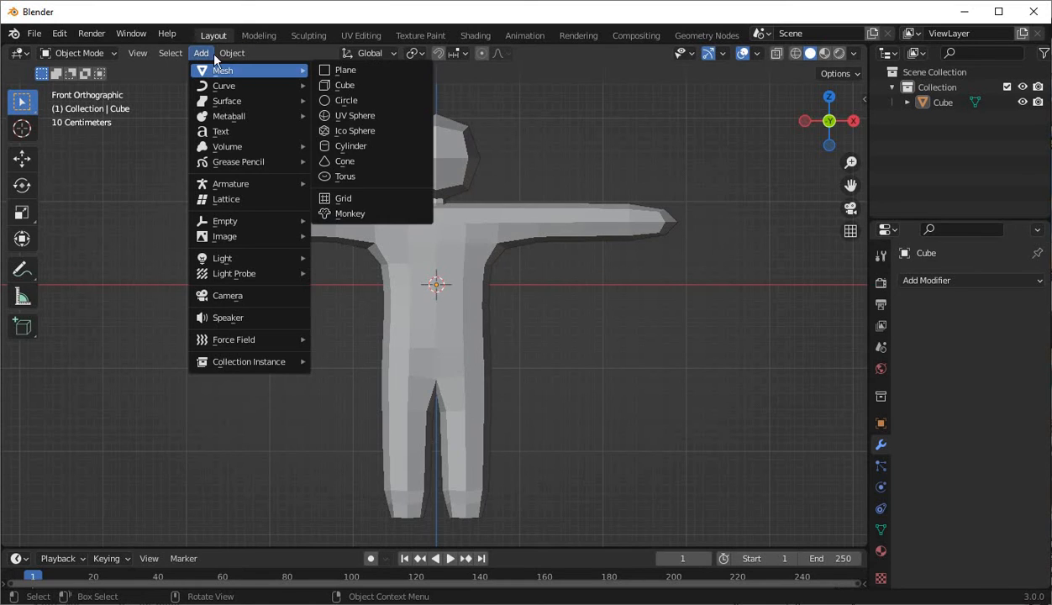
mouse_move(244, 183)
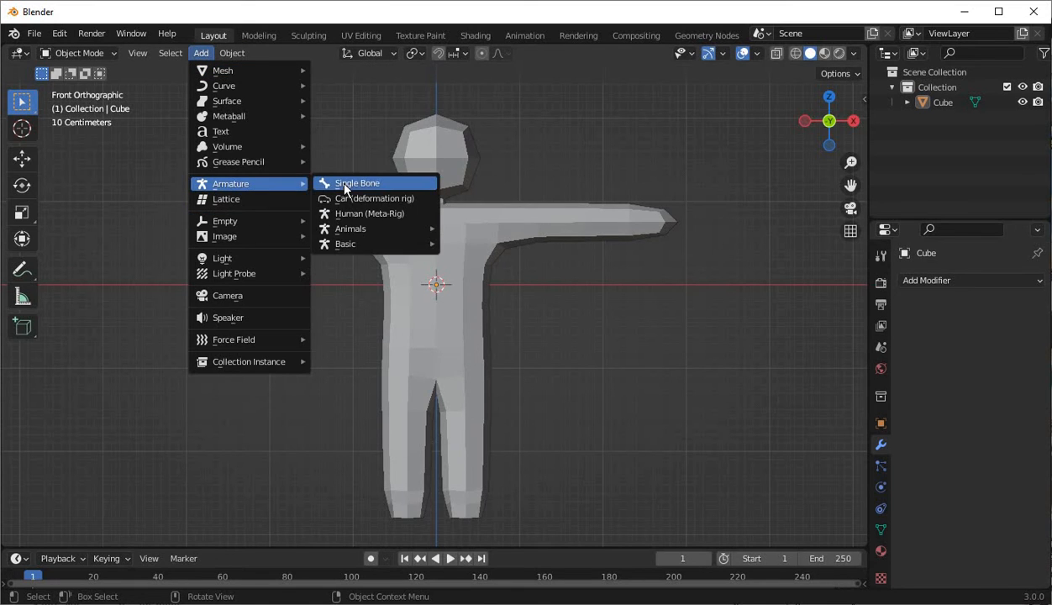
left_click(344, 183)
key("shift+z")
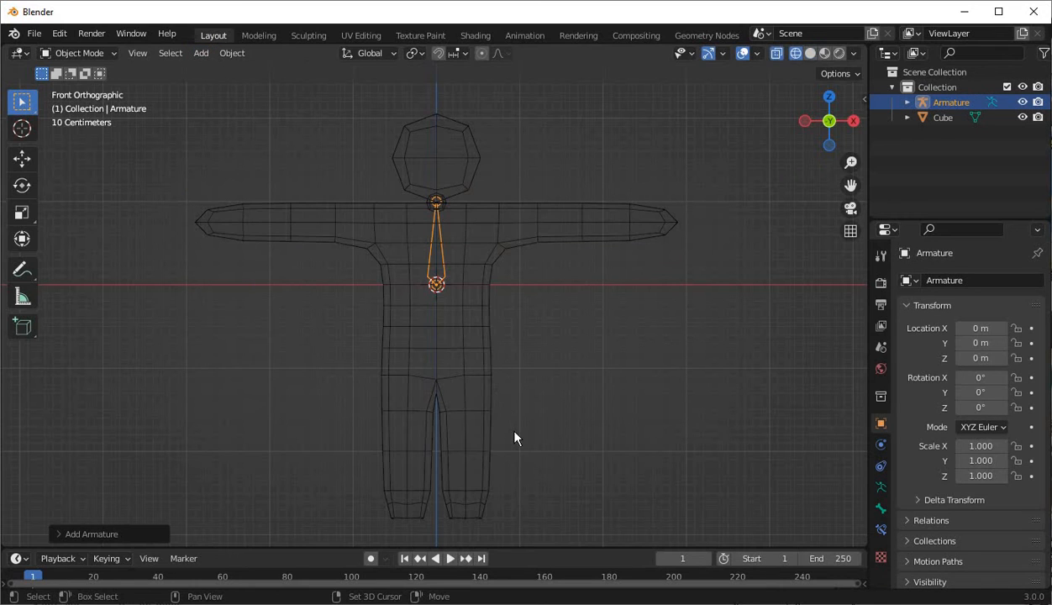
- Lower the armature to about -1.1 m on Z at the pelvis, and raise the bone's tip to upper-chest height in Edit Mode
left_click(26, 163)
left_click_drag(454, 223, 451, 320)
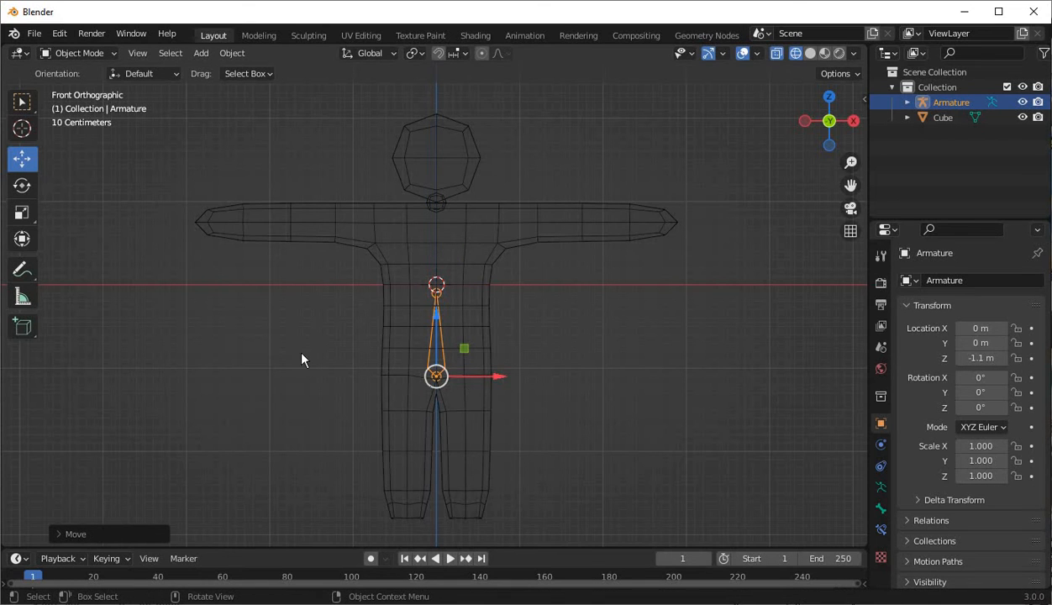
key("Tab")
scroll(405, 345, "up", 2)
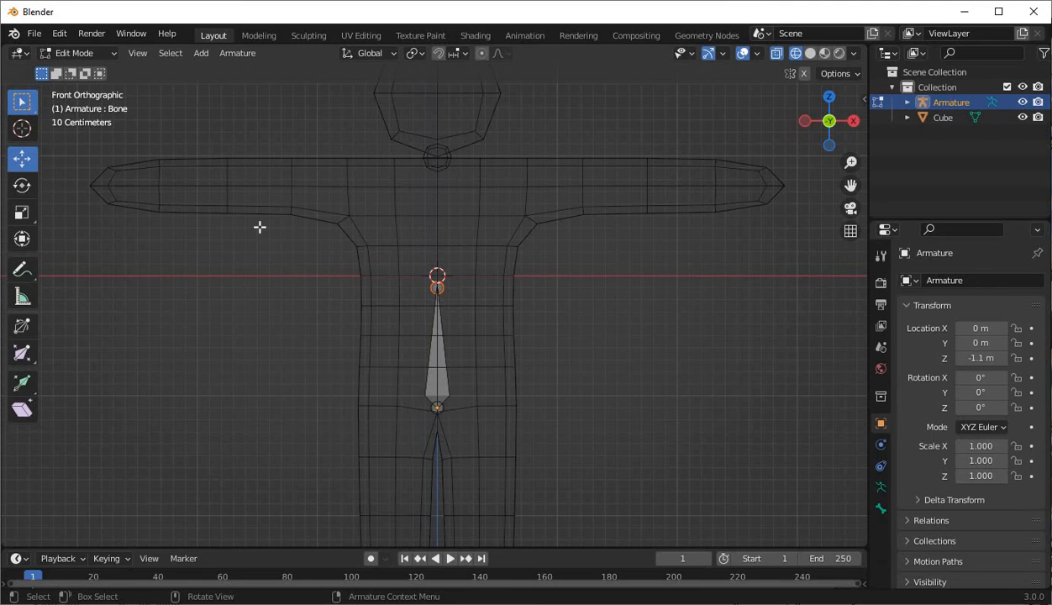
left_click(436, 288)
left_click_drag(438, 206, 446, 145)
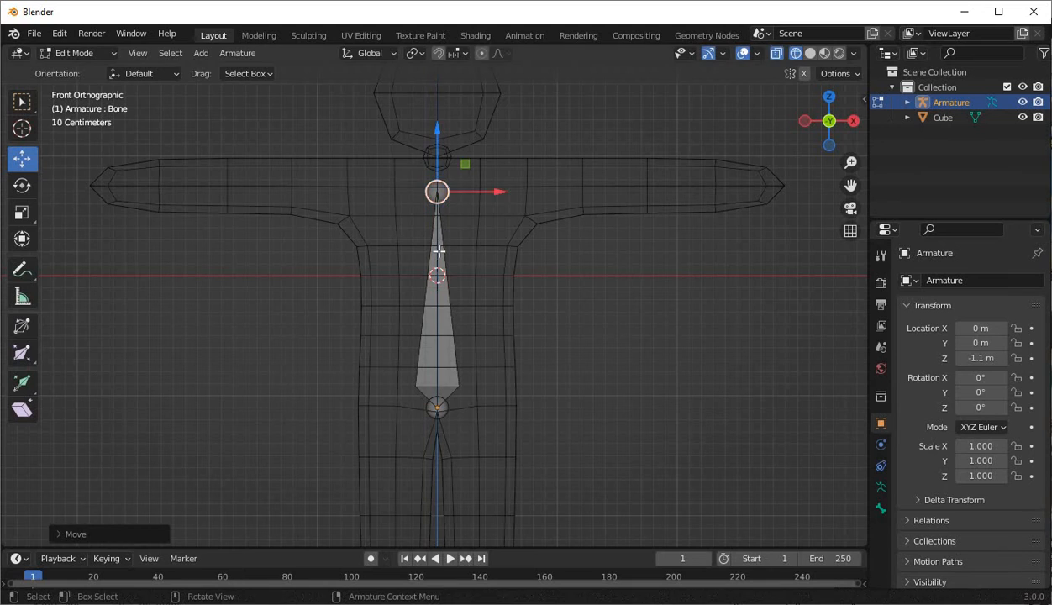
- Subdivide the spine bone into two bones
right_click(438, 252)
left_click(438, 252)
left_click(444, 178)
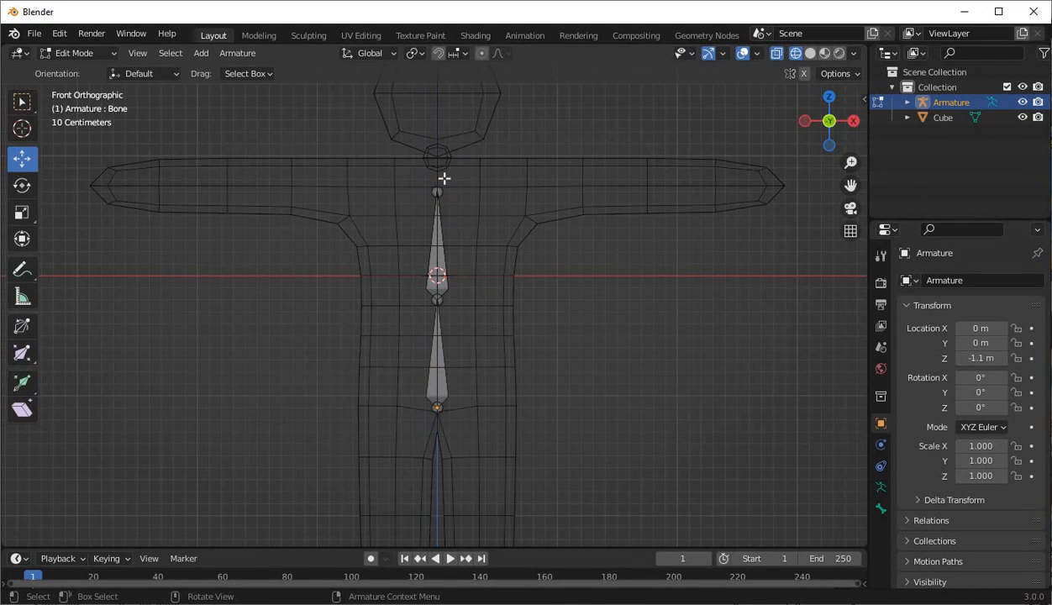
- Extrude a shoulder bone from the top spine joint along positive X and raise it slightly to the arm's centre line
left_click(450, 191)
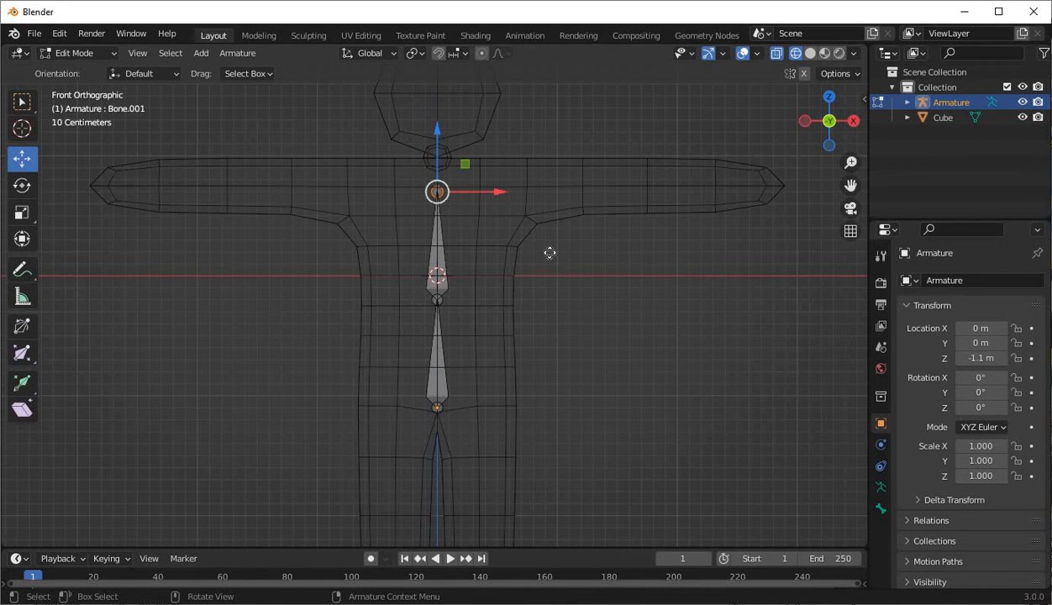
key("e")
key("x")
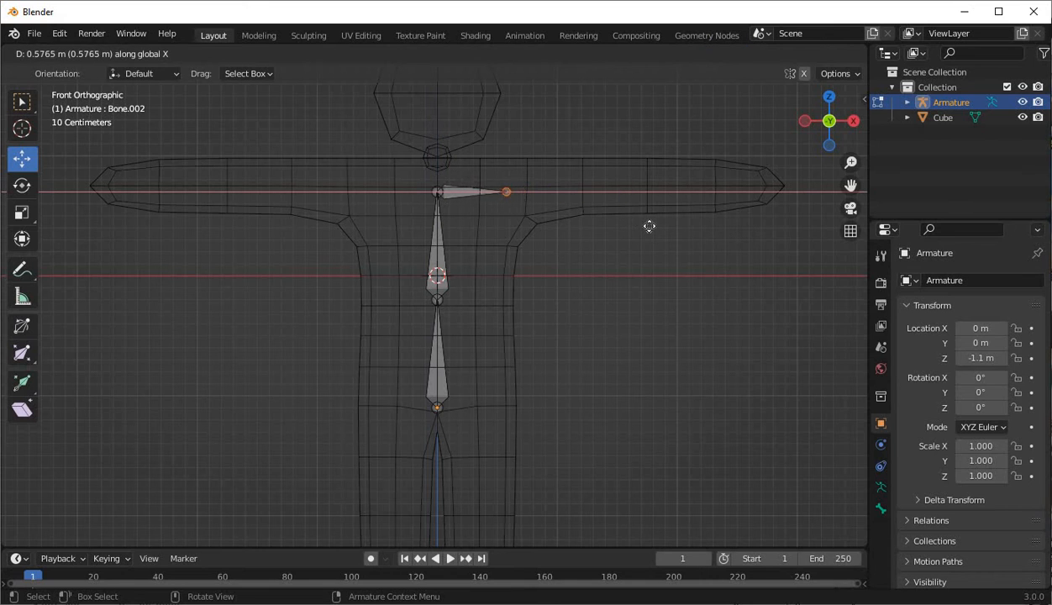
left_click(672, 225)
left_click(453, 189)
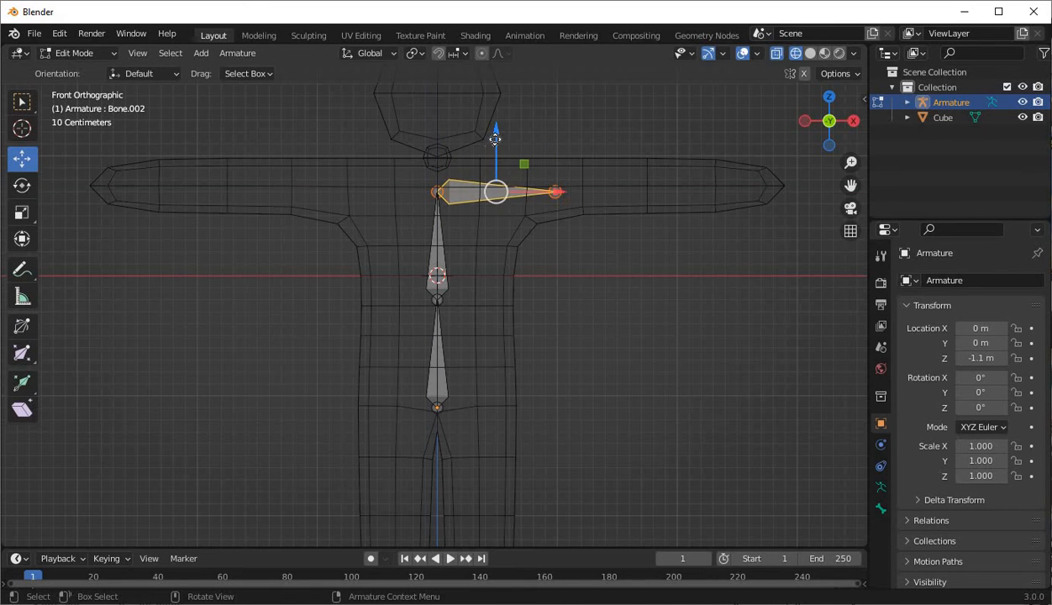
left_click_drag(494, 139, 602, 169)
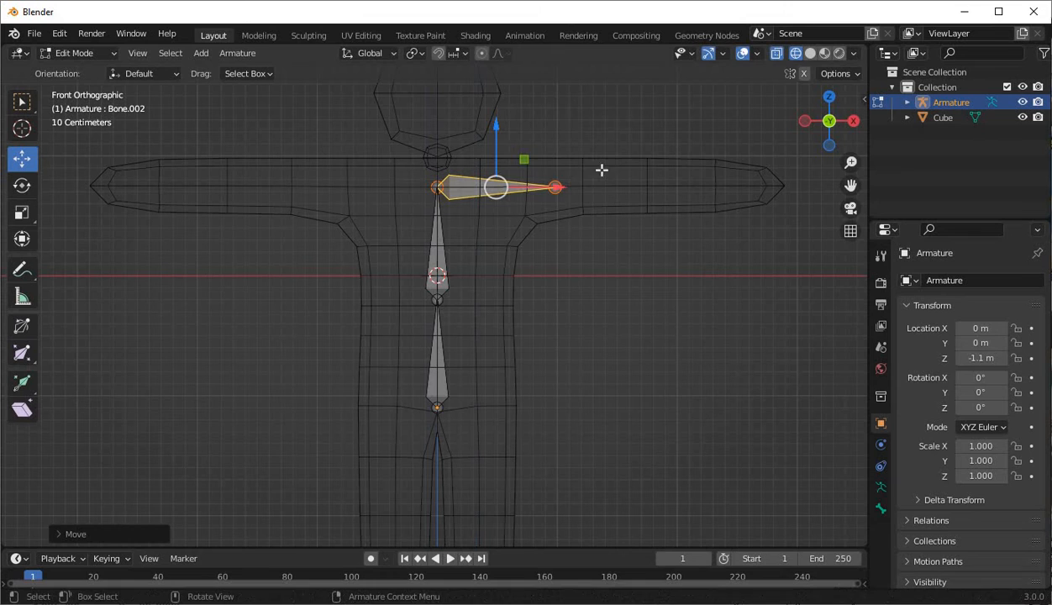
- Extrude an arm bone from the shoulder bone's tip along X to the hand, and subdivide it into two bones
left_click(555, 187)
key("e")
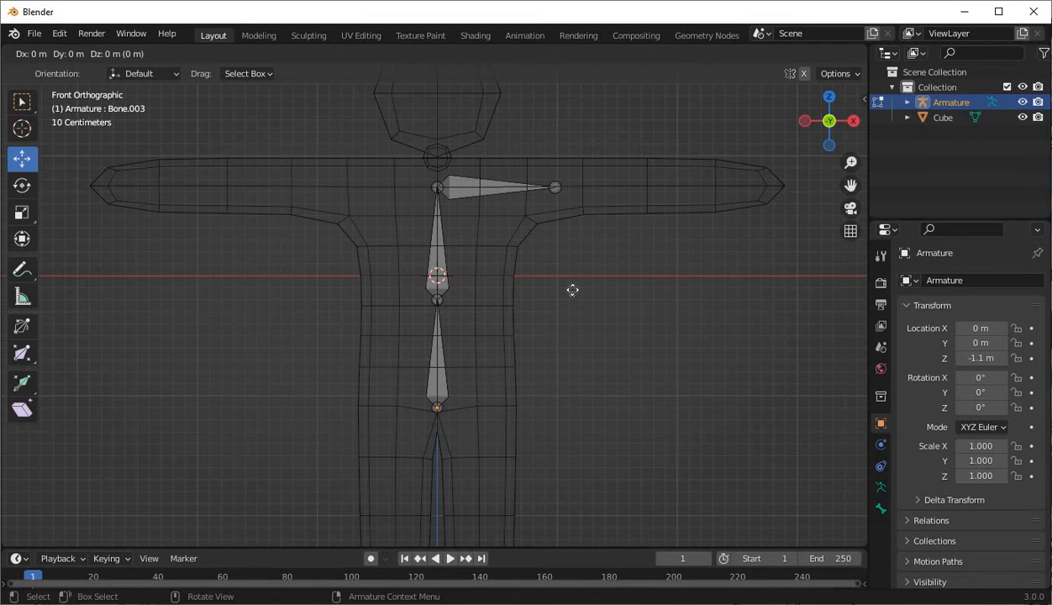
key("x")
left_click(803, 255)
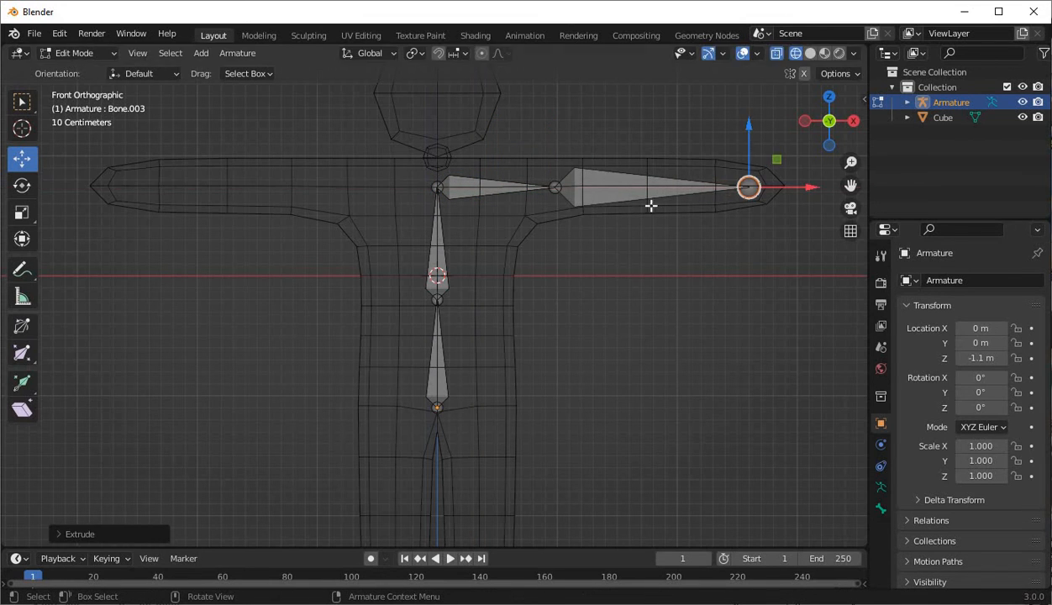
left_click(599, 175)
right_click(599, 175)
left_click(598, 175)
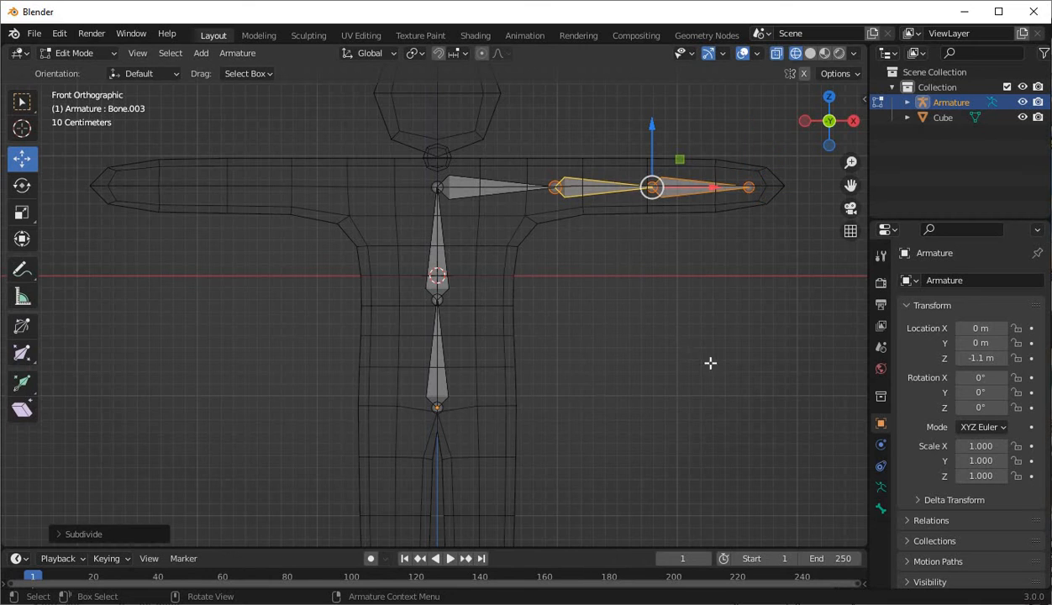
- Extrude a short hip bone from the base of the spine along positive X to the centre of the leg
scroll(400, 355, "down", 4)
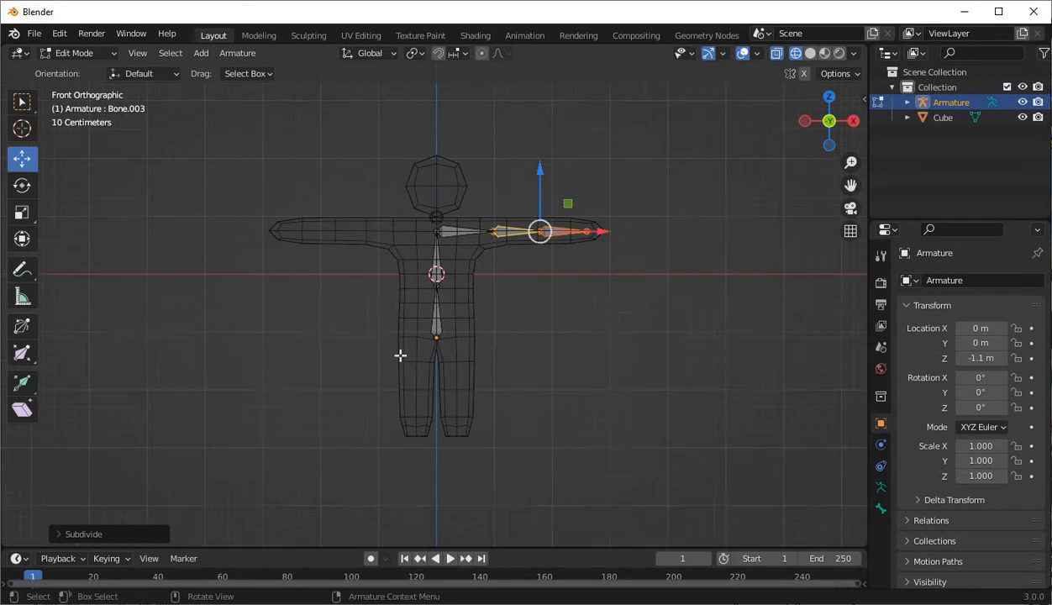
left_click(436, 338)
scroll(815, 224, "up", 5)
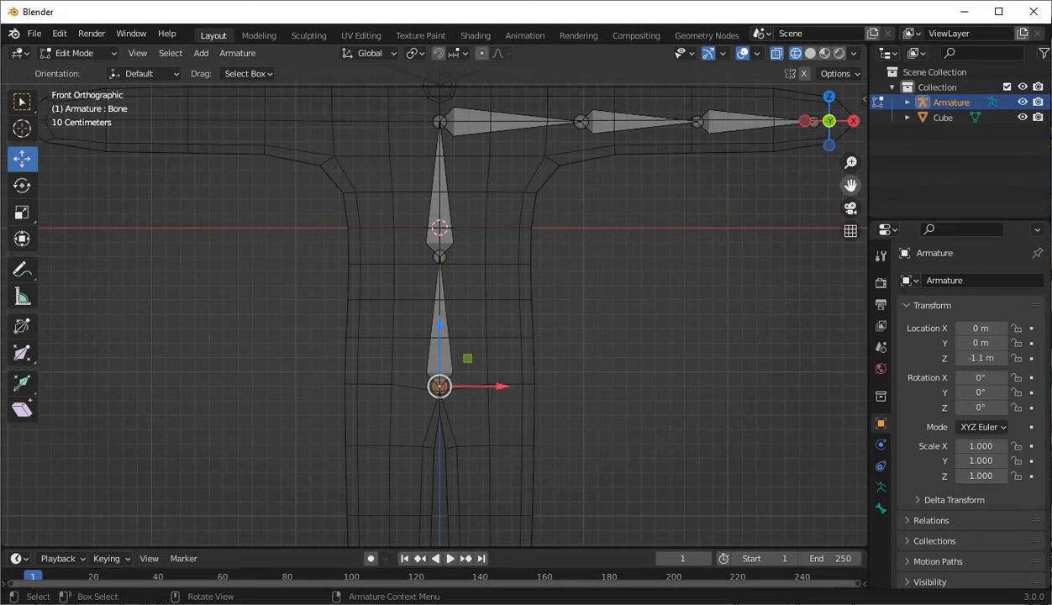
middle_click_drag(725, 413, 674, 361, "shift")
scroll(460, 437, "up", 3)
key("e")
key("x")
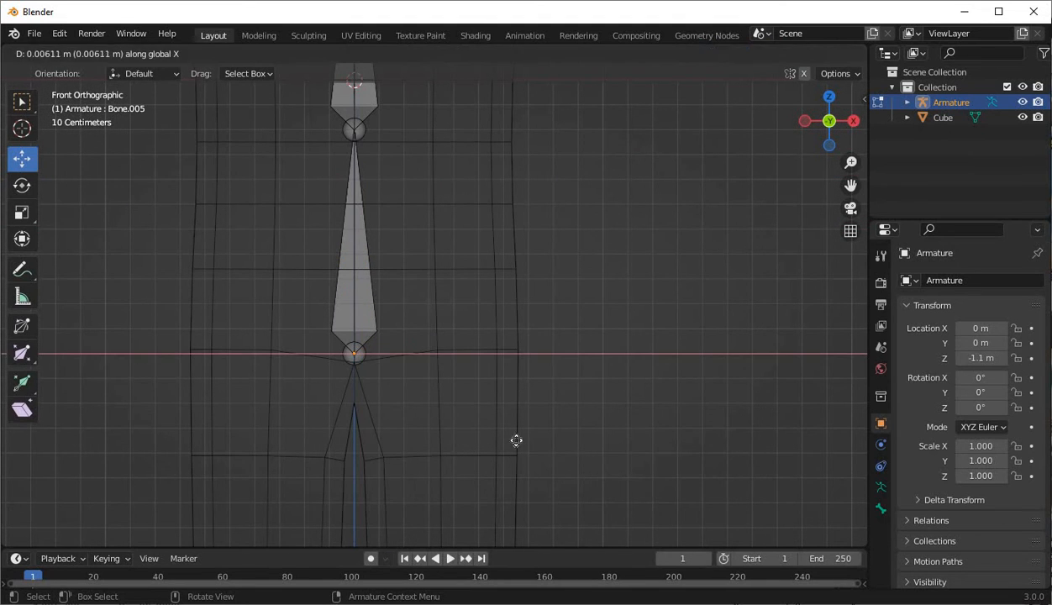
left_click(545, 443)
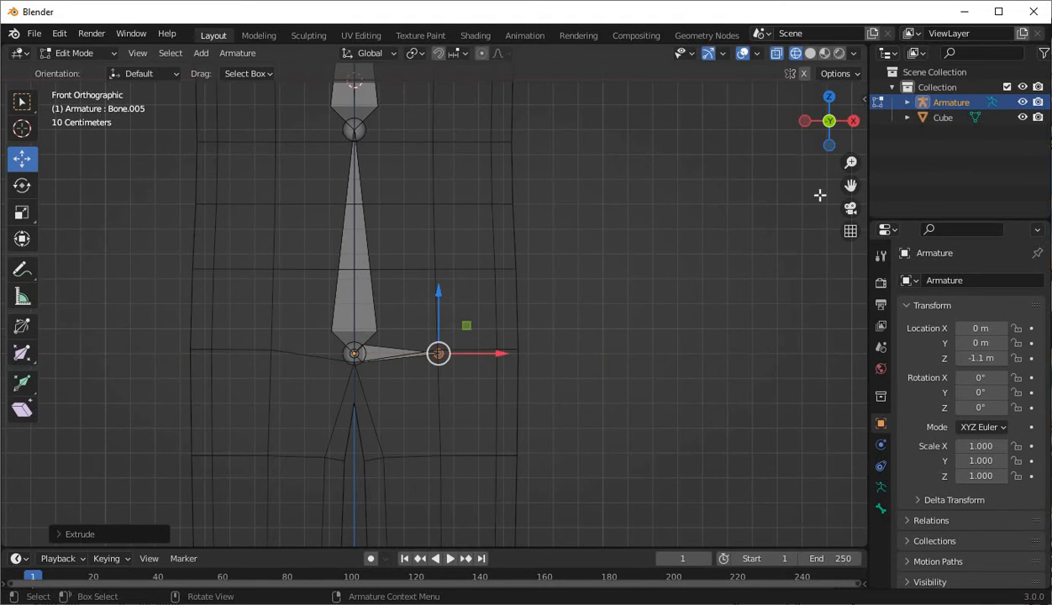
- Extrude a leg bone from the hip bone's tip down along Z into the foot, and subdivide it into two bones
left_click_drag(861, 182, 842, 175)
middle_click_drag(447, 372, 499, 245, "shift")
left_click(491, 226)
left_click_drag(850, 184, 863, 47)
scroll(627, 258, "down", 2)
key("e")
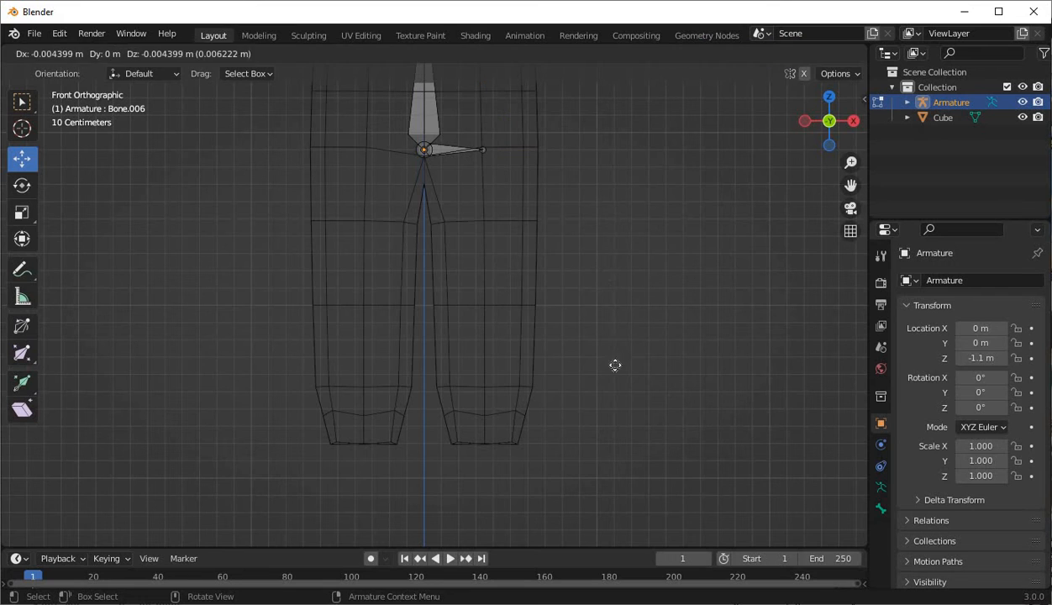
key("z")
left_click(598, 542)
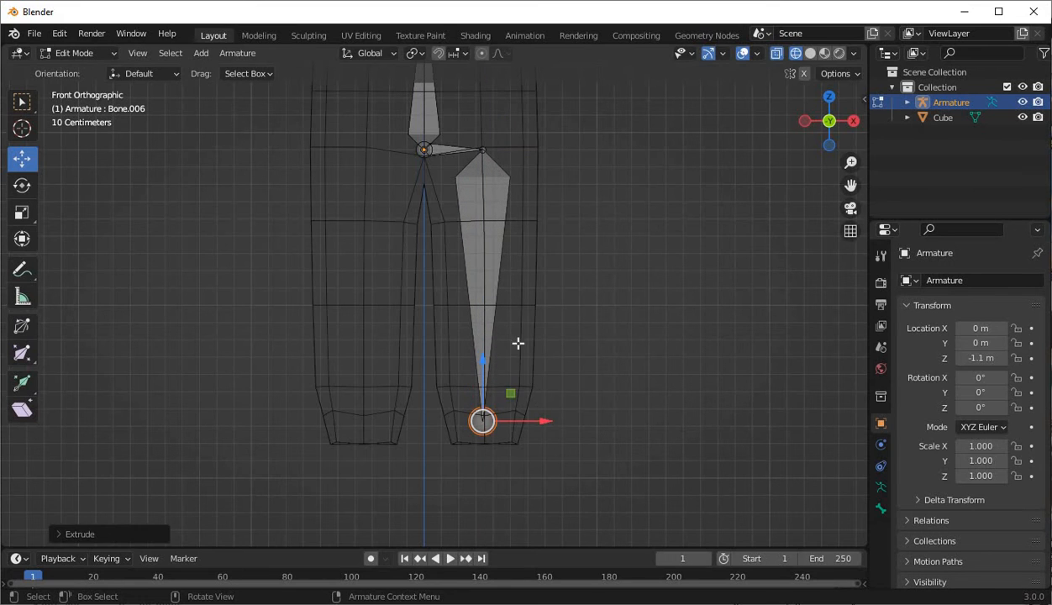
right_click(493, 291)
key("Return")
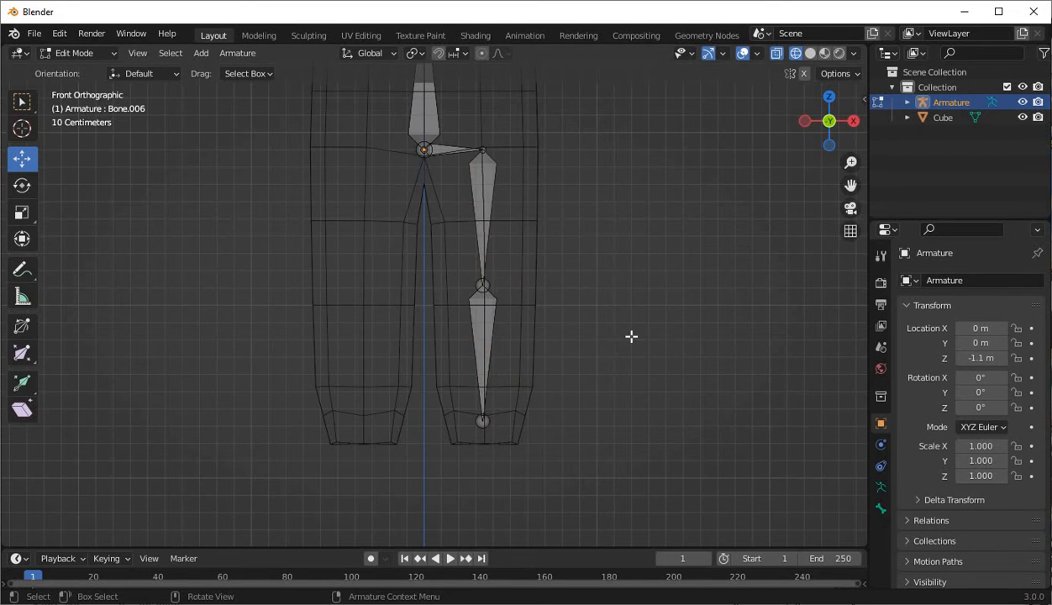
- In the right orthographic view, extrude a foot bone from the end of the leg along negative Y to the toes
key("KP_3")
left_click(514, 421)
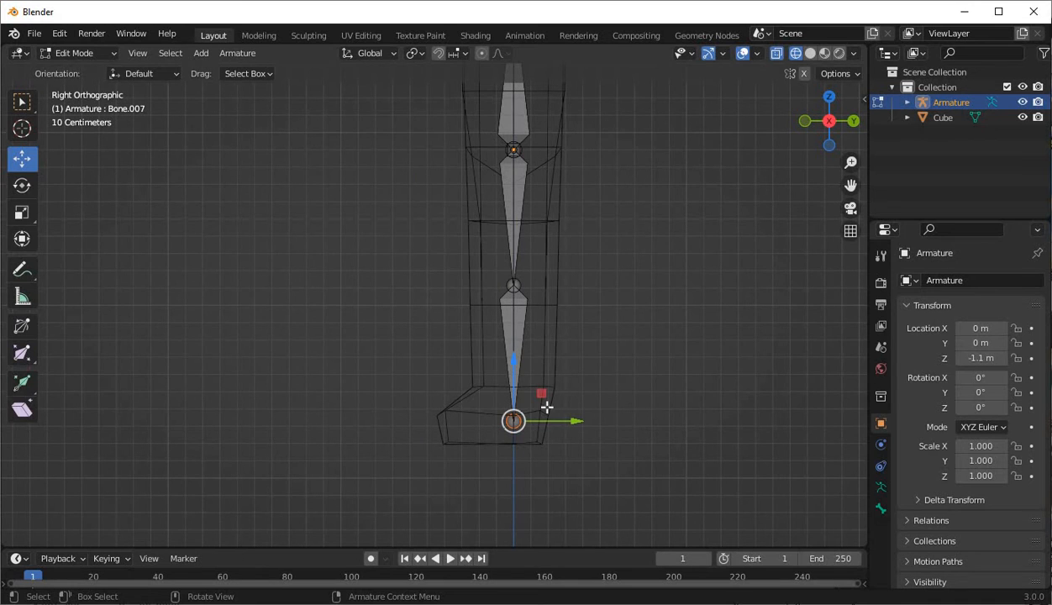
key("y")
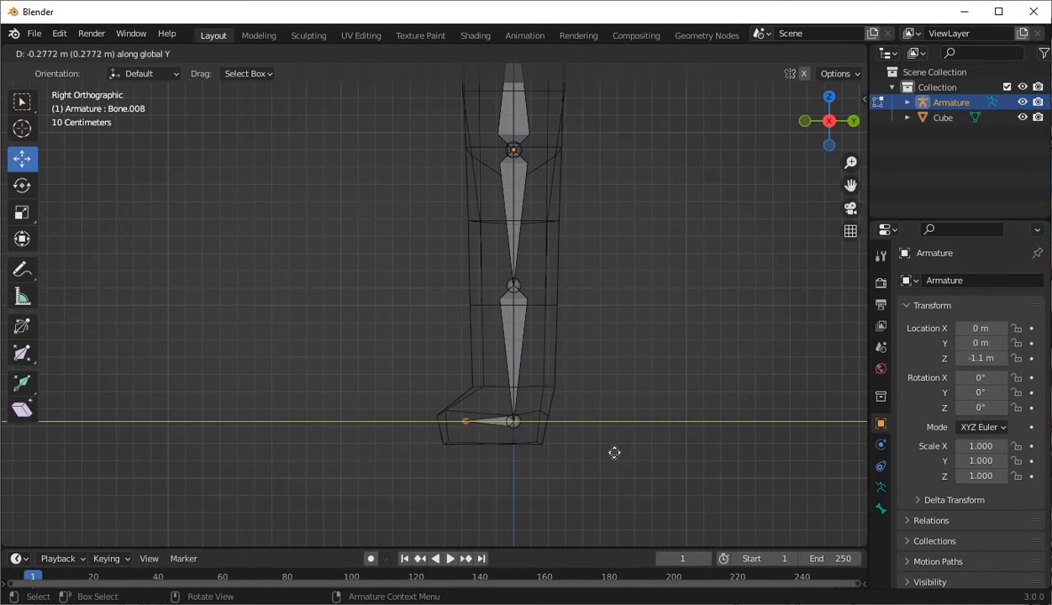
left_click(493, 447)
- Move the joint between the shin and foot bones up along Z to ankle height
left_click(511, 419)
key("g")
key("z")
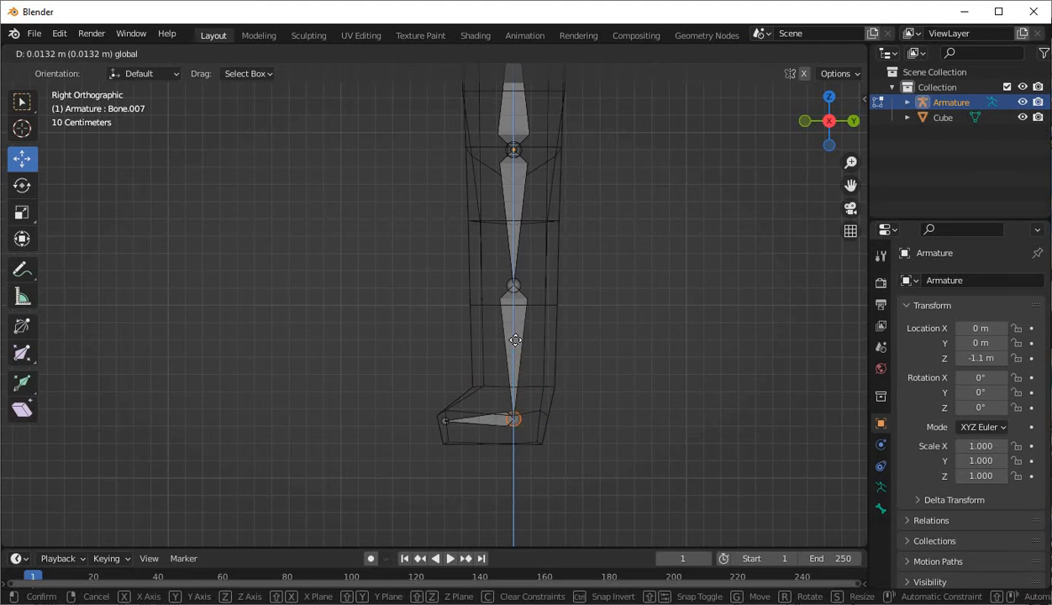
left_click(688, 368)
left_click(734, 320)
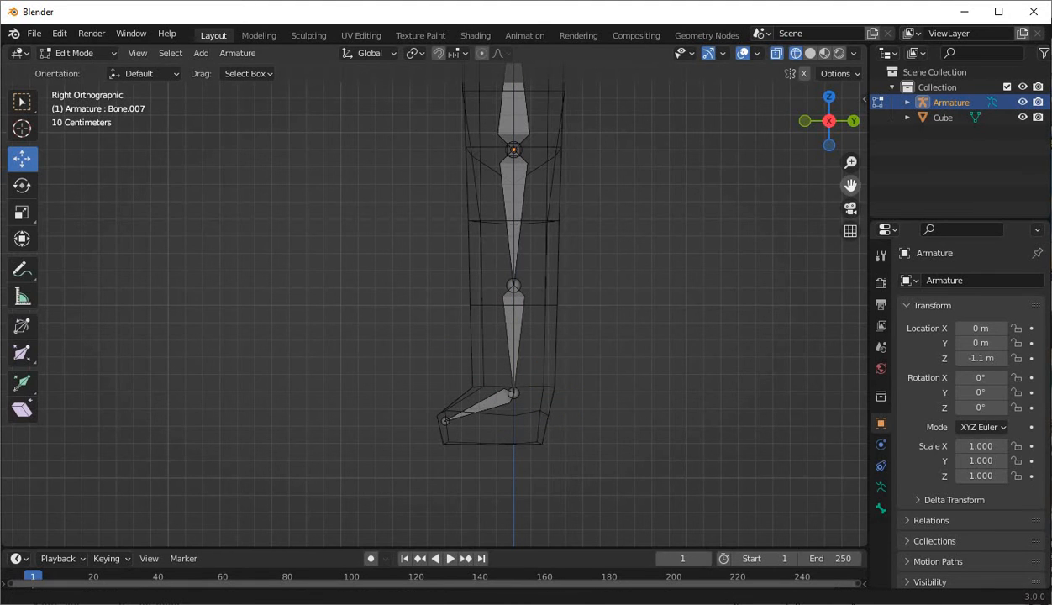
- In the front view, extrude a neck bone about 0.3 m up along Z from the top spine joint
left_click_drag(845, 184, 871, 298)
middle_click_drag(837, 183, 844, 184)
key("KP_1")
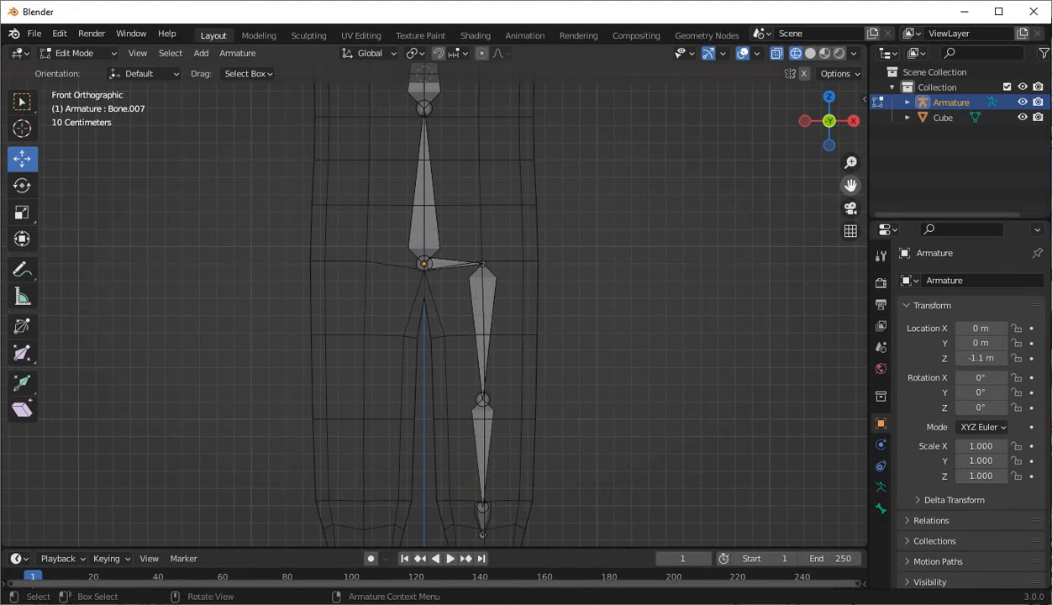
left_click_drag(846, 184, 863, 449)
scroll(432, 210, "up", 3)
left_click(432, 220)
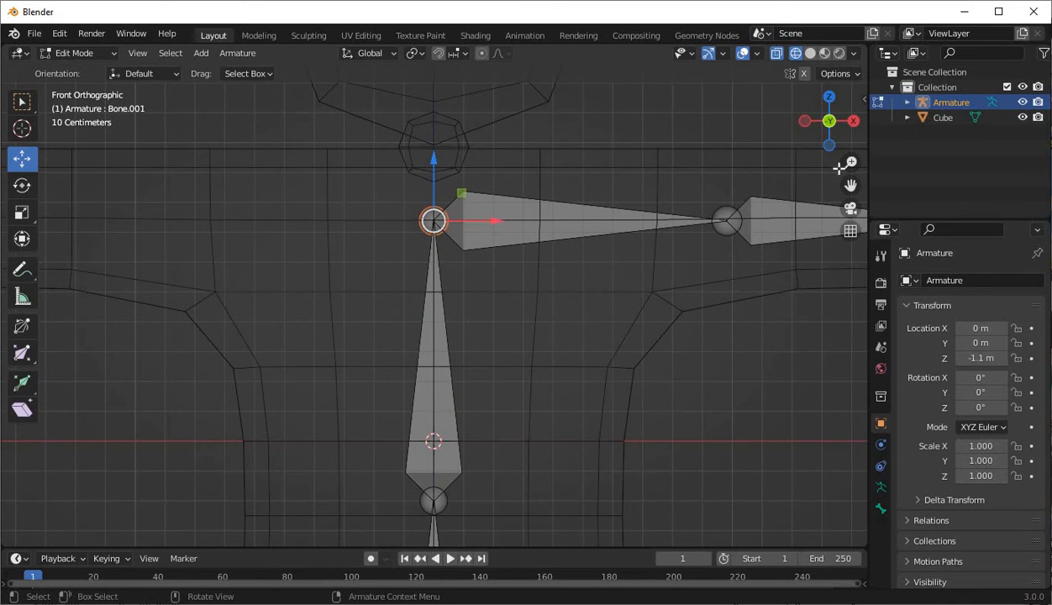
scroll(636, 263, "up", 5, "shift")
key("e")
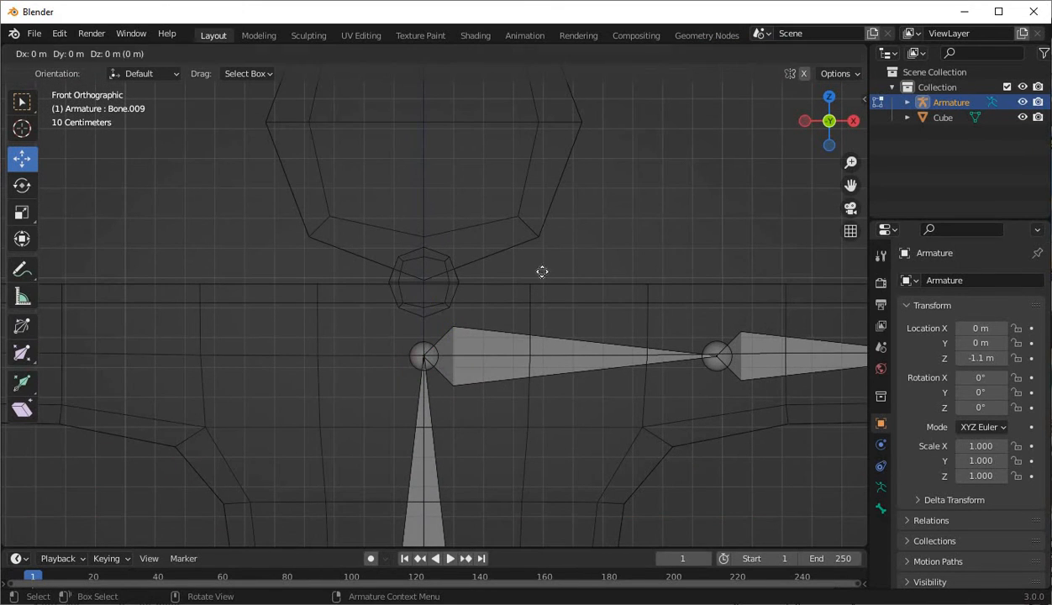
key("z")
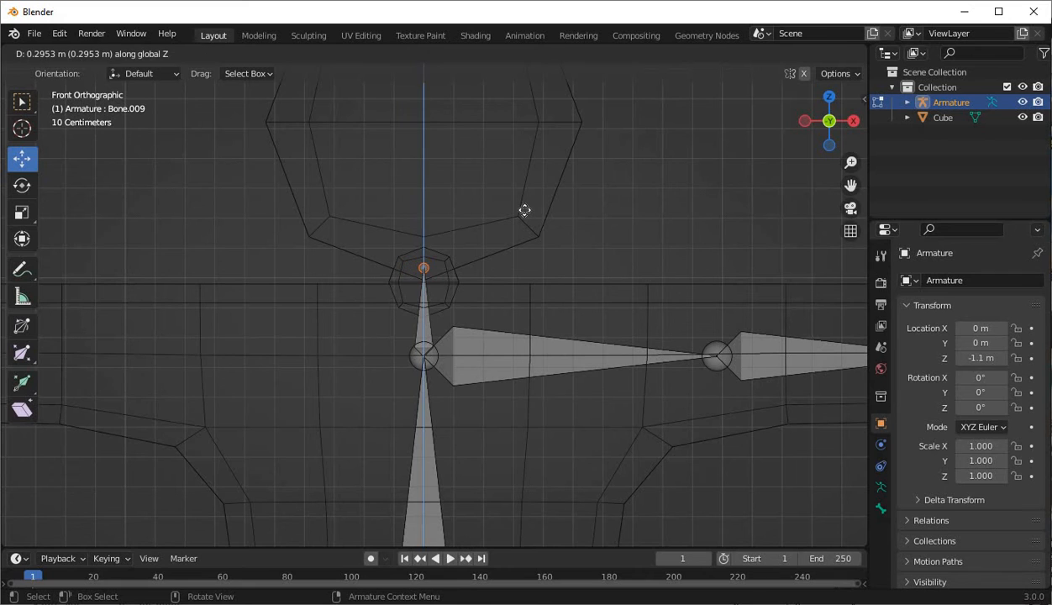
left_click(524, 210)
- Extrude a head bone about 0.9 m up along Z from the neck bone's tip to near the crown
scroll(553, 287, "down", 4)
key("e")
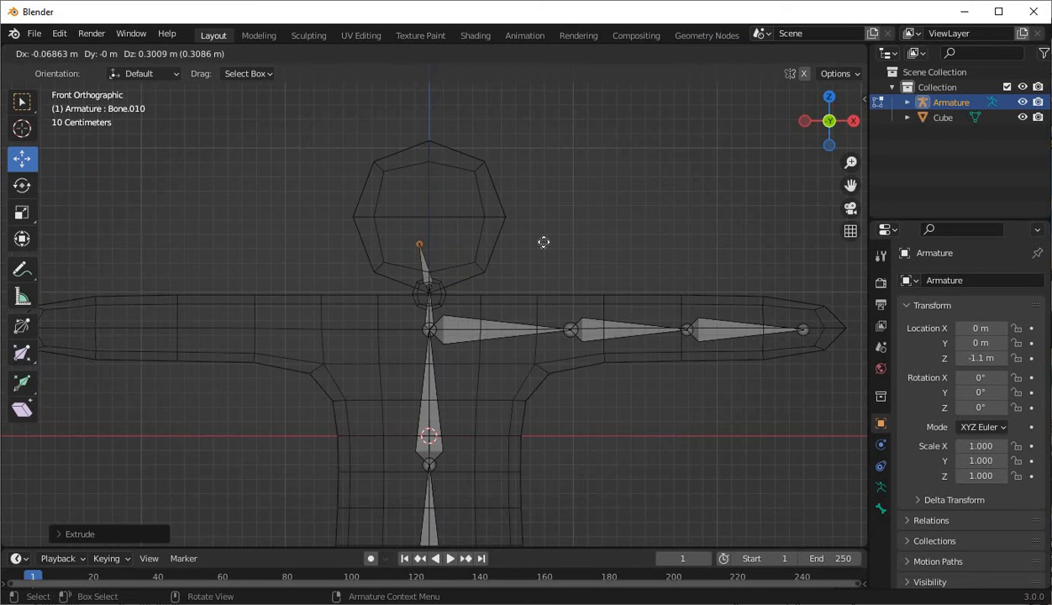
key("z")
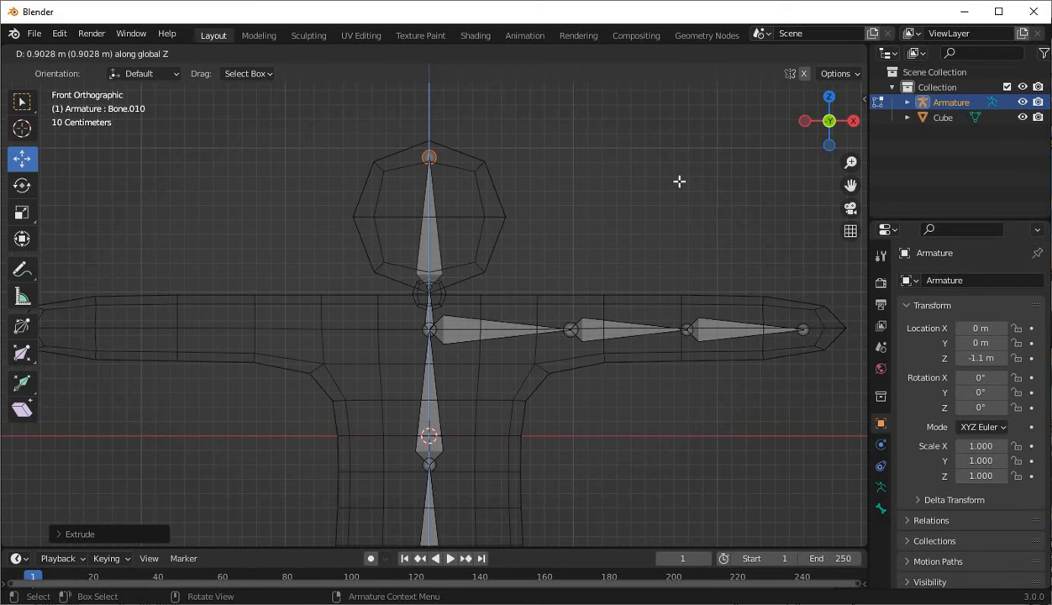
left_click(684, 180)
- Subdivide the thigh bone into two bones and select the joint between them
left_click_drag(848, 185, 858, 8)
scroll(648, 239, "up", 4)
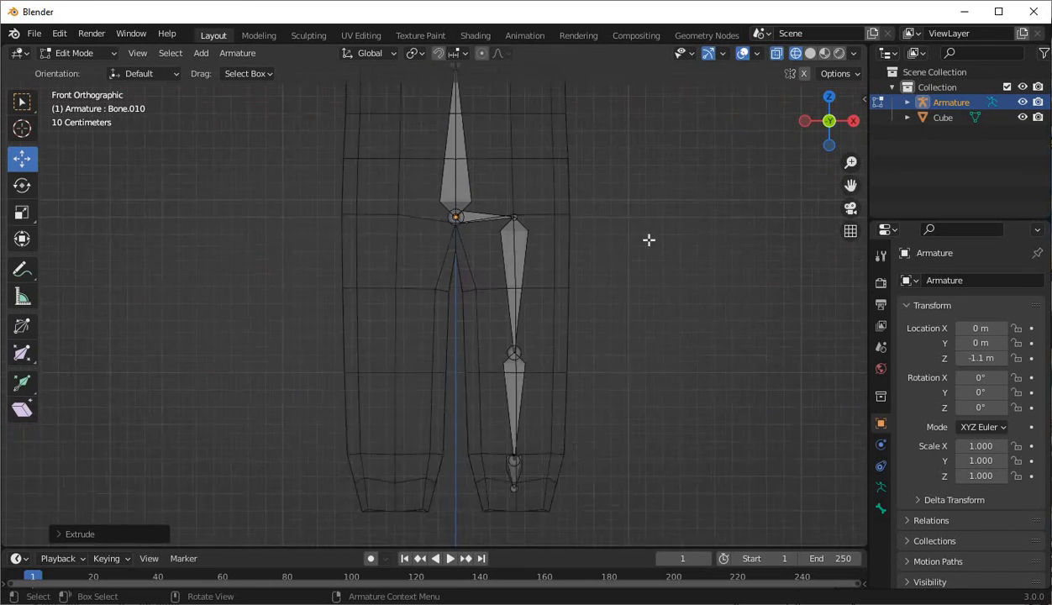
left_click(580, 212)
right_click(581, 211)
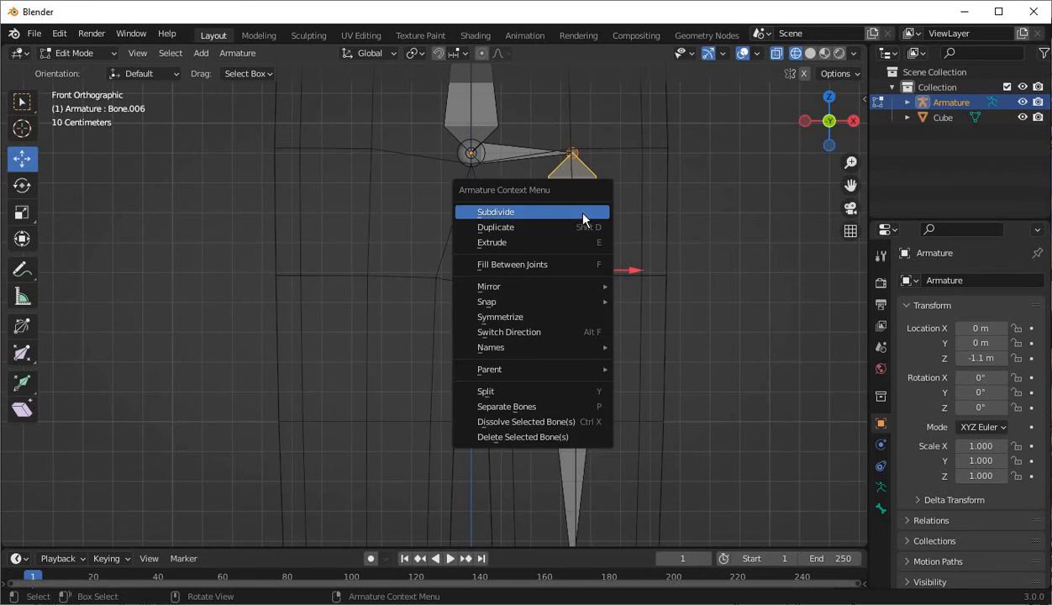
left_click(581, 212)
left_click(572, 260)
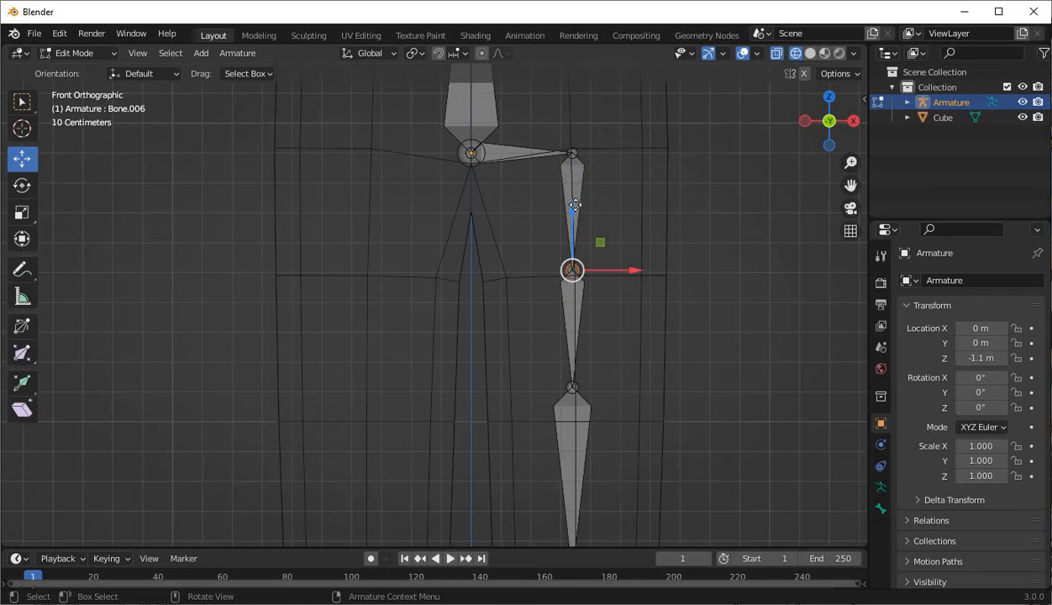
- Move the joint between the two thigh bones up along Z, closer to the outer end of the hip bone
left_click_drag(577, 206, 587, 147)
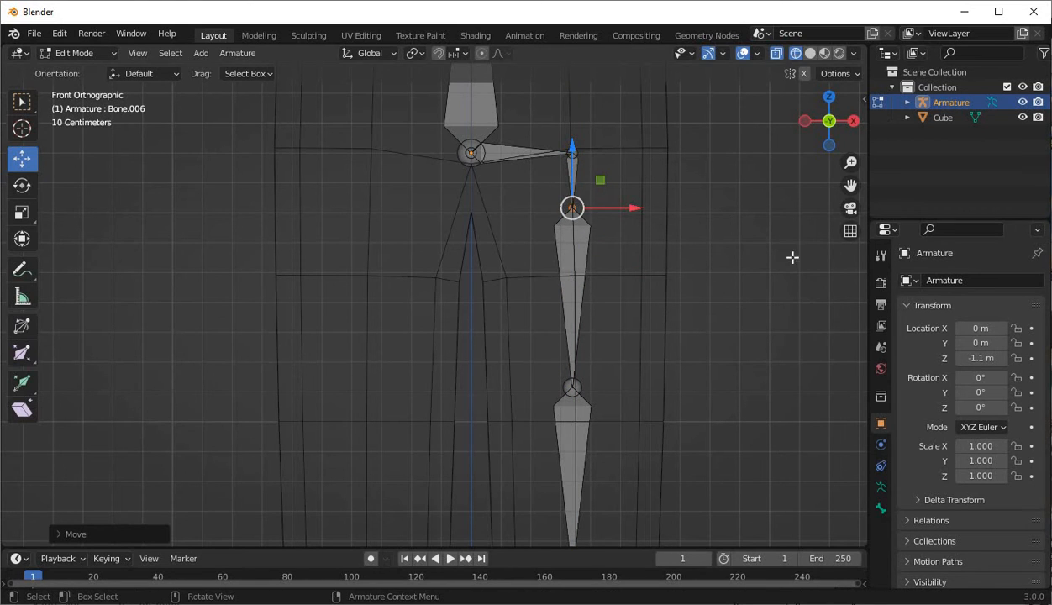
scroll(804, 240, "down", 8)
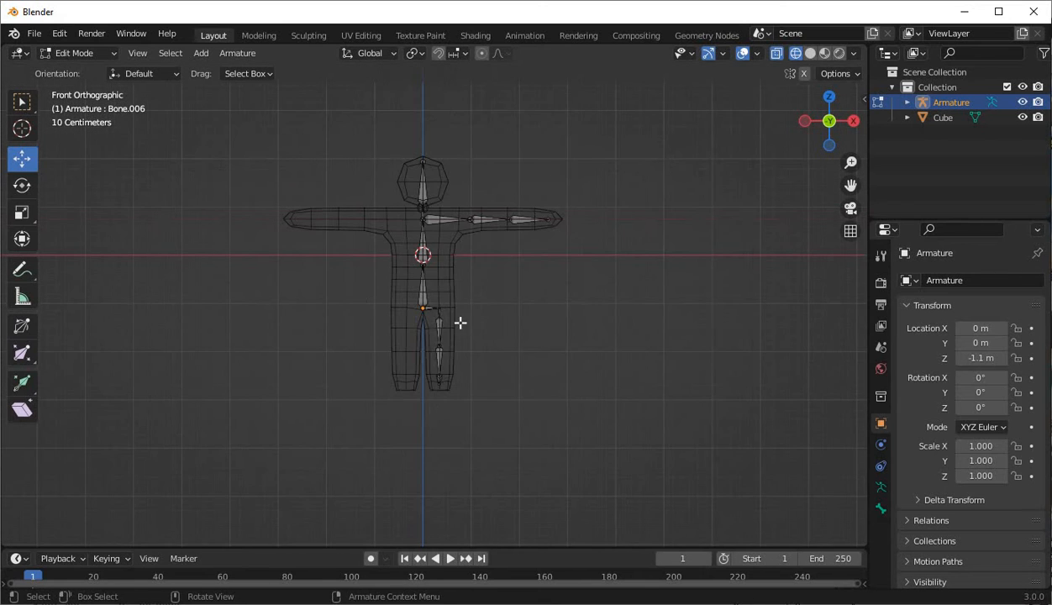
- Select all the arm, hip, leg and foot bones on the built side and auto-name them Left/Right
left_click_drag(674, 160, 431, 412)
scroll(434, 353, "up", 3)
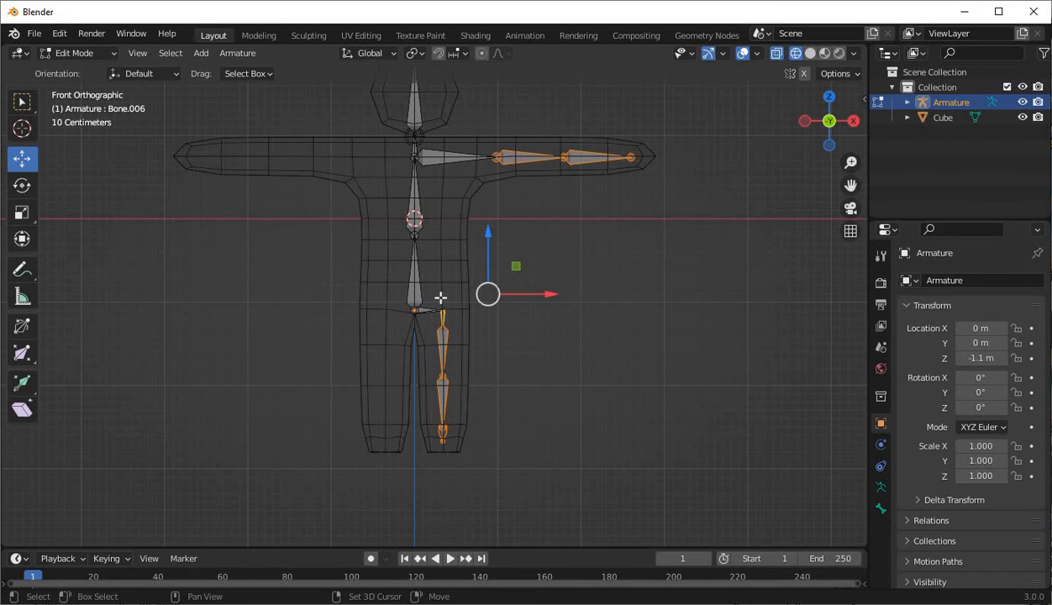
left_click(441, 304, "shift")
left_click(458, 156, "shift")
right_click(460, 157)
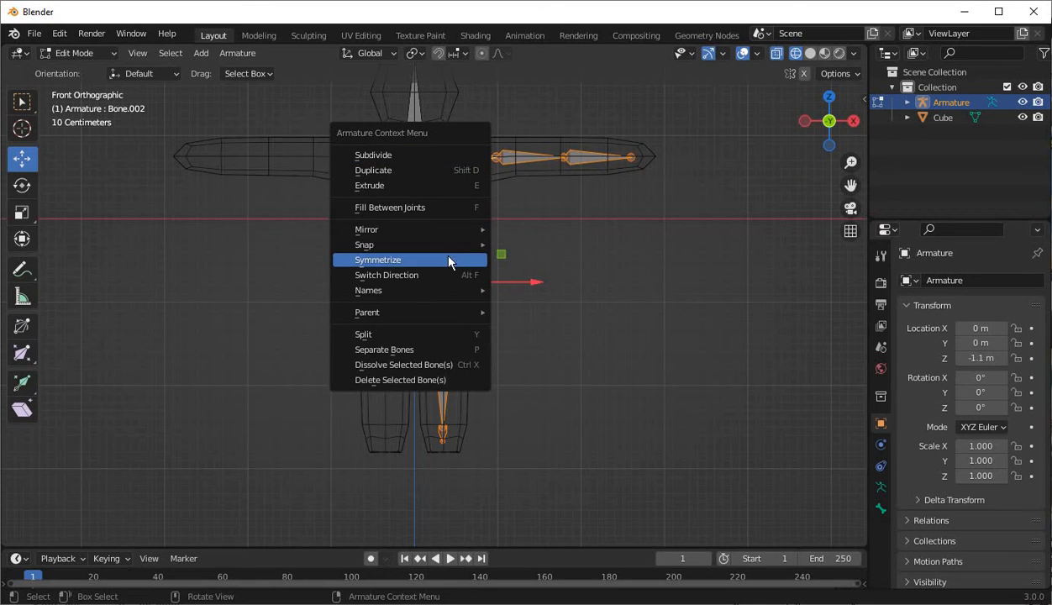
mouse_move(408, 290)
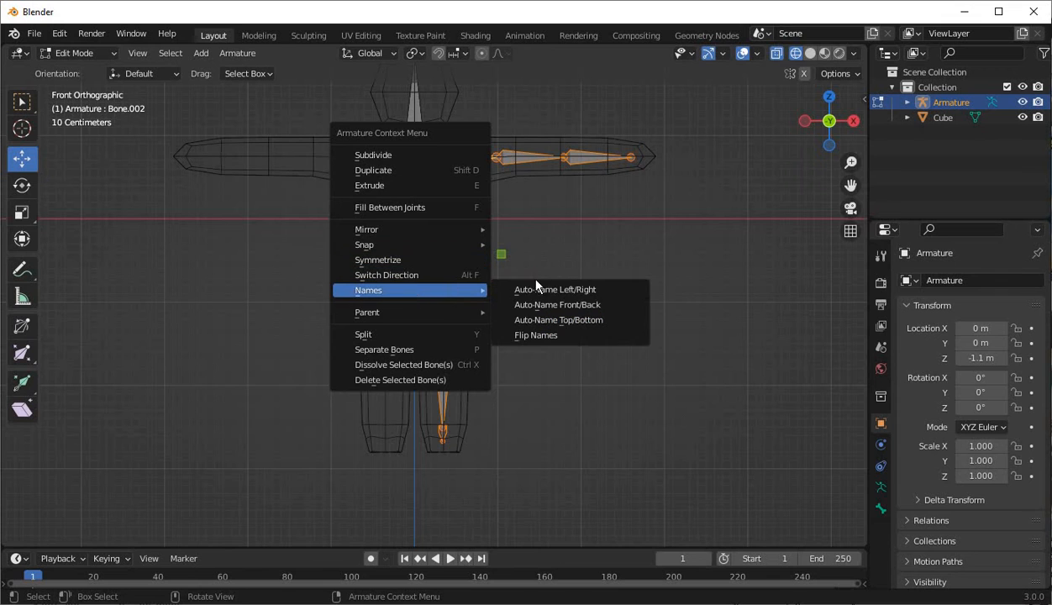
left_click(577, 290)
- Symmetrize the selected arm and leg bones to the other side of the body
right_click(426, 135)
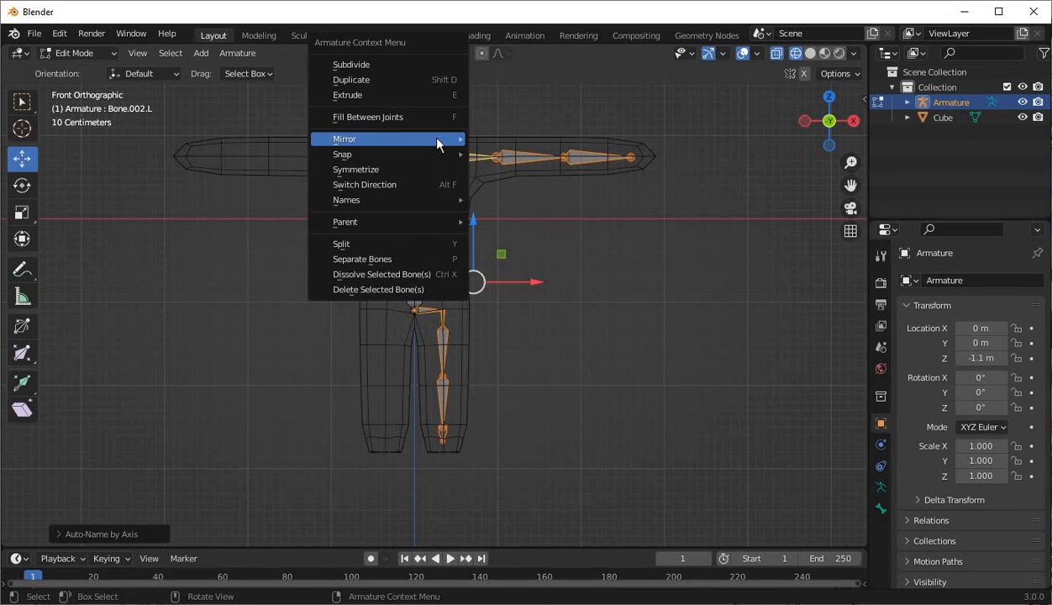
left_click(418, 170)
left_click(593, 249)
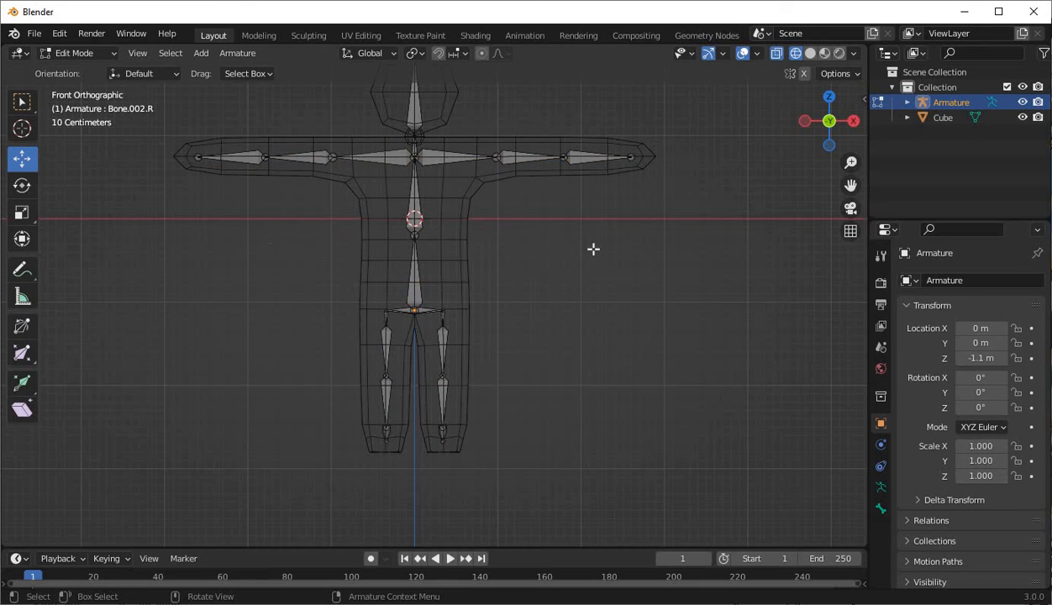
middle_click_drag(603, 260, 218, 186)
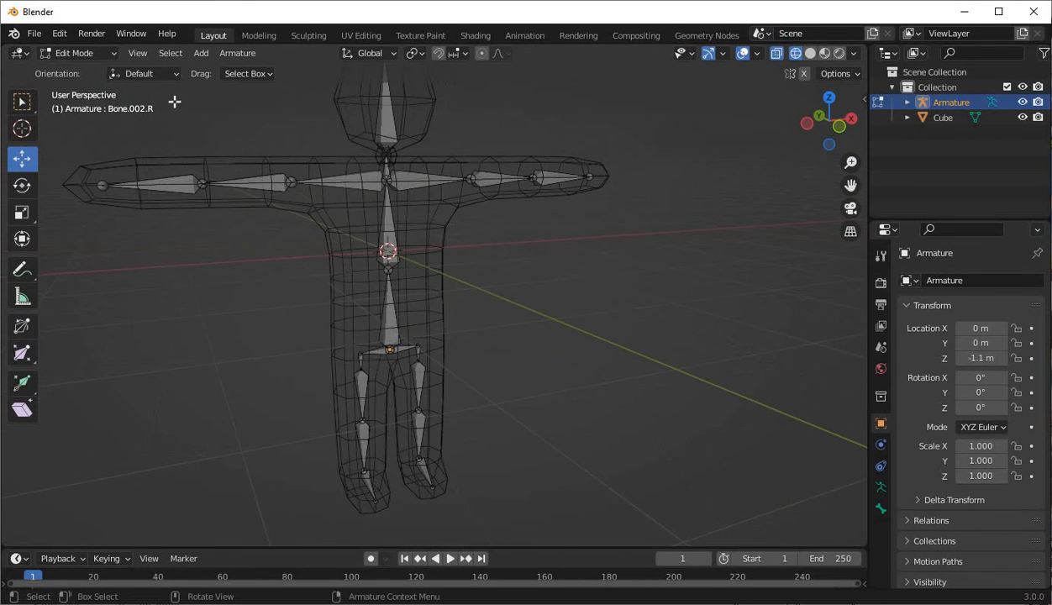
- Switch the armature to Object Mode and set its viewport display to In Front
left_click(101, 55)
left_click(94, 69)
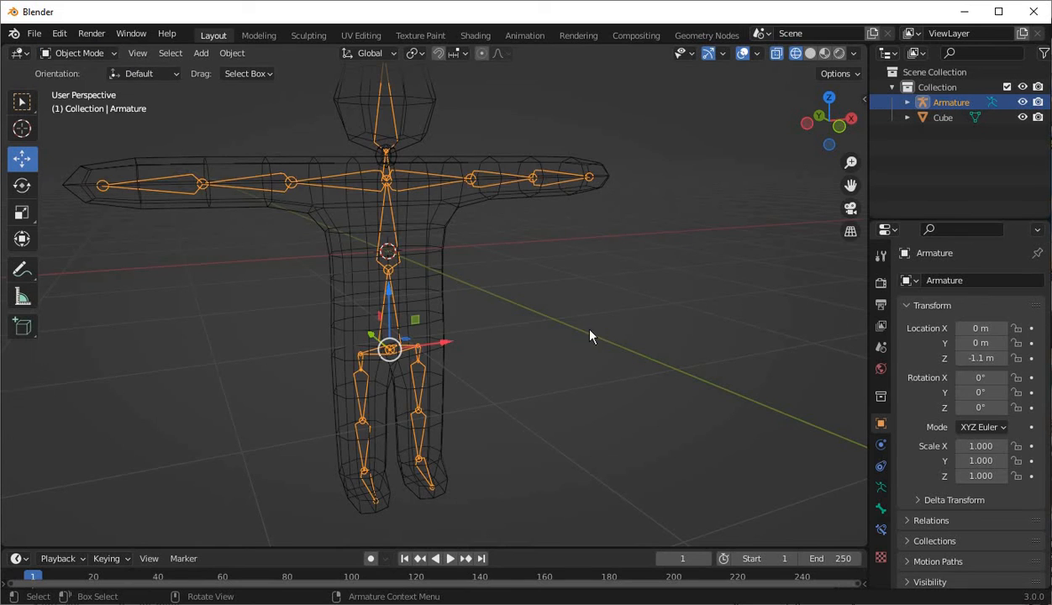
left_click(880, 508)
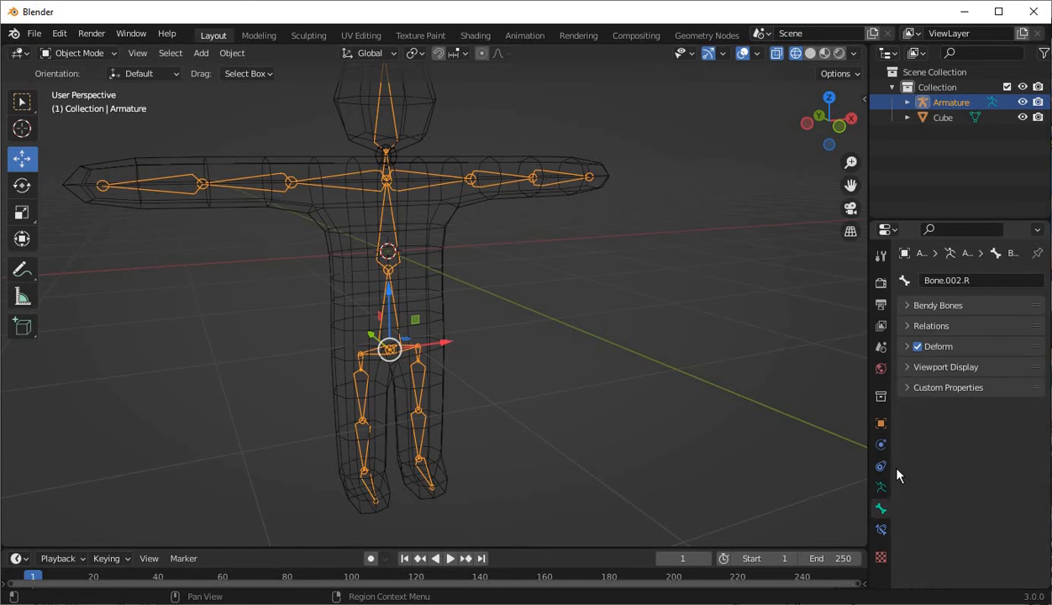
left_click(880, 487)
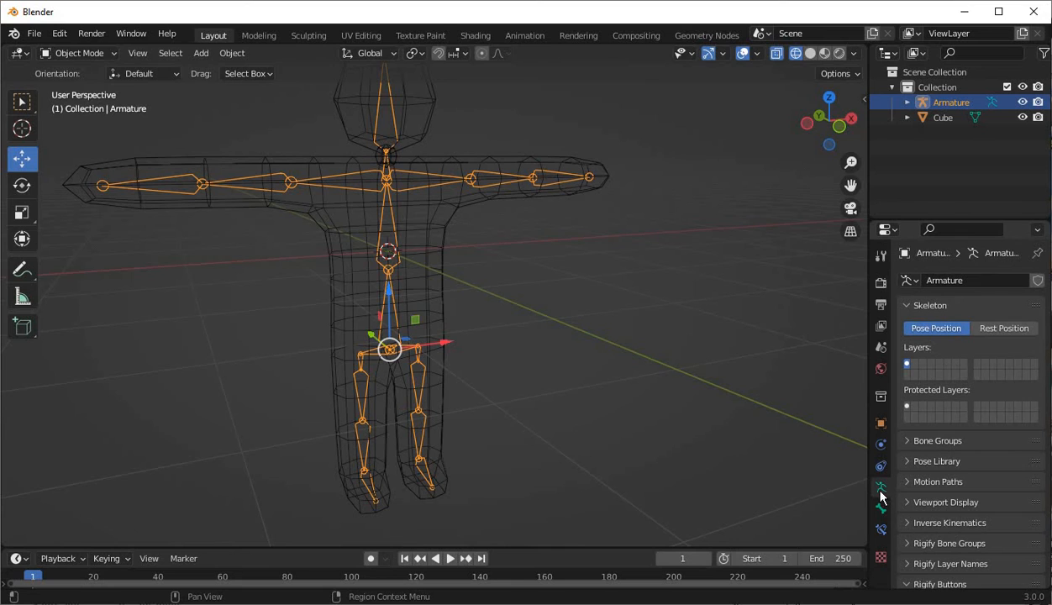
scroll(923, 495, "down", 1)
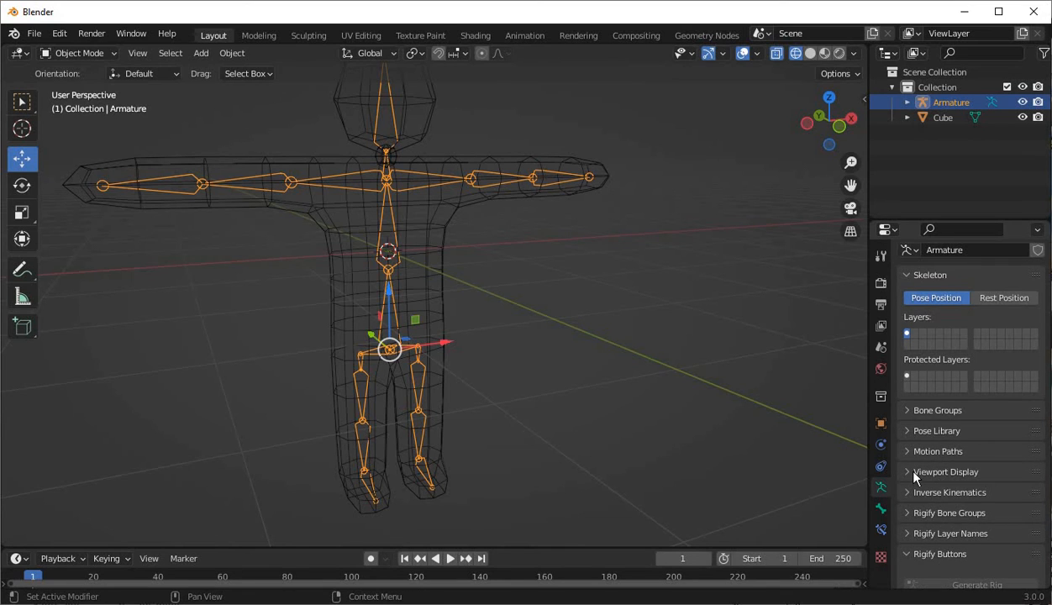
left_click(915, 472)
scroll(934, 494, "down", 2)
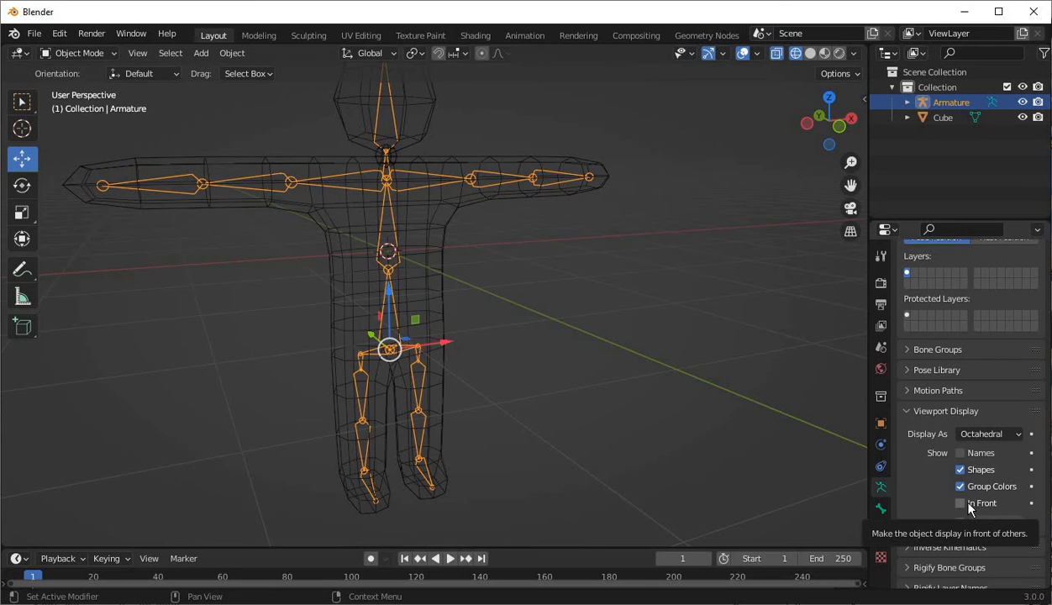
left_click(967, 505)
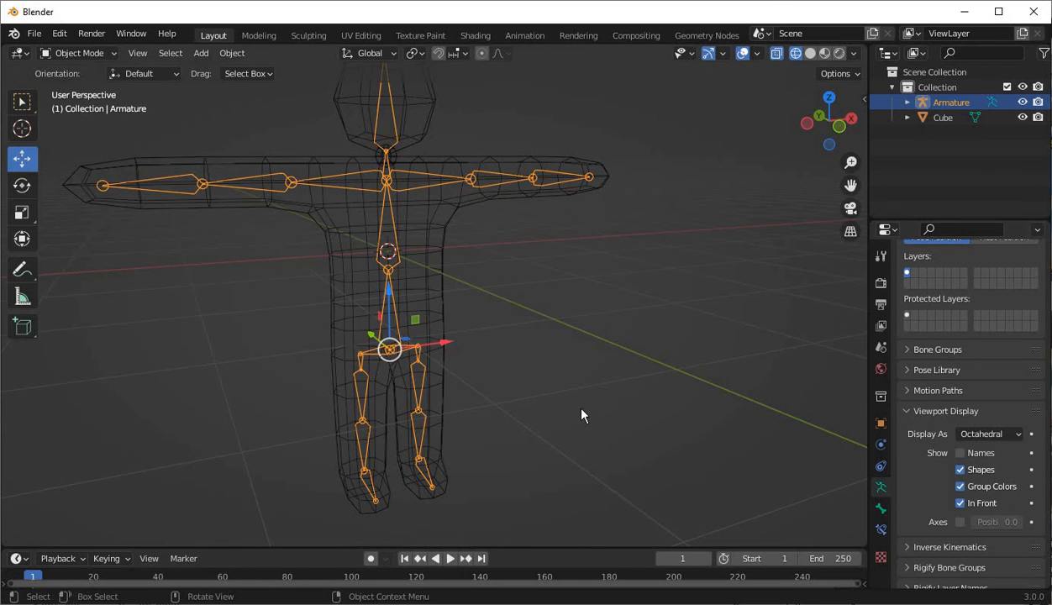
- Show the model in solid shading and deselect the armature
mouse_move(568, 398)
middle_mouse_down()
mouse_move(544, 392)
mouse_move(644, 404)
middle_mouse_up()
key("shift+z")
scroll(645, 399, "up", 2)
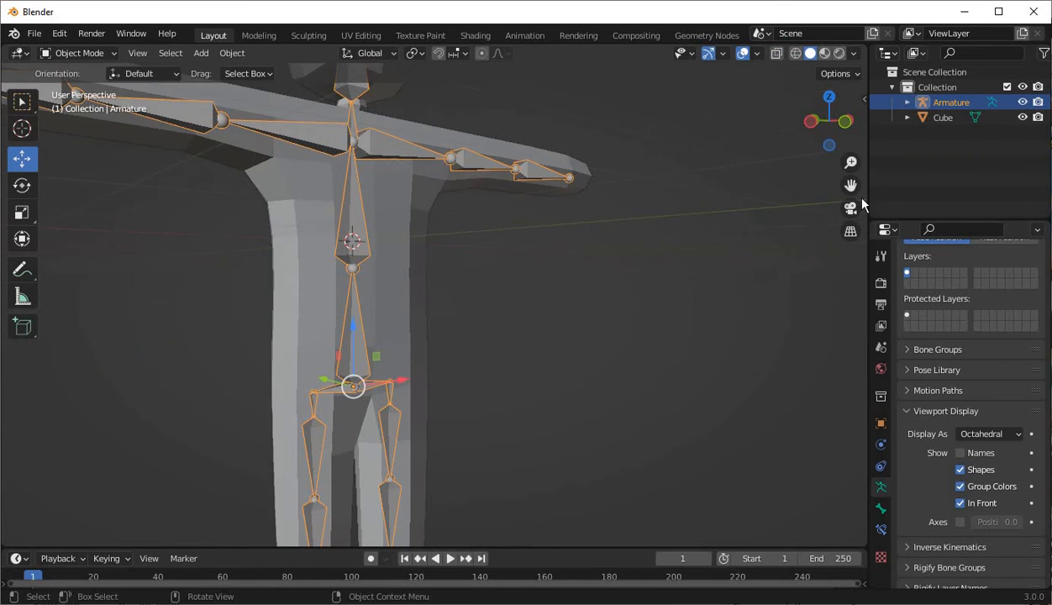
left_click_drag(850, 186, 914, 259)
middle_click_drag(668, 276, 568, 317)
left_click(568, 316)
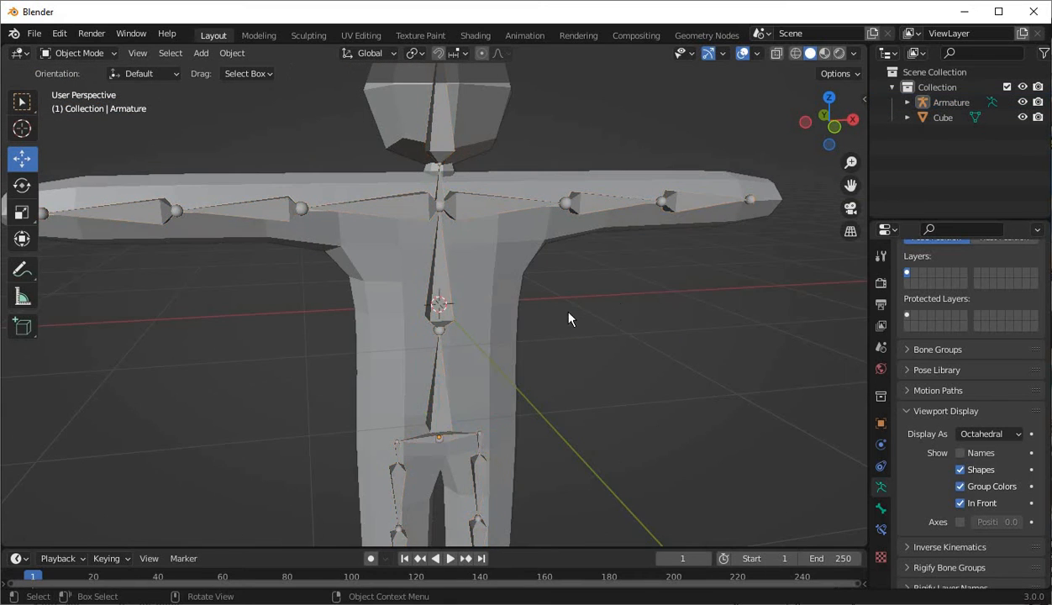
- Parent the body mesh to the armature using Armature Deform With Automatic Weights
scroll(555, 321, "down", 3)
scroll(529, 332, "up", 4)
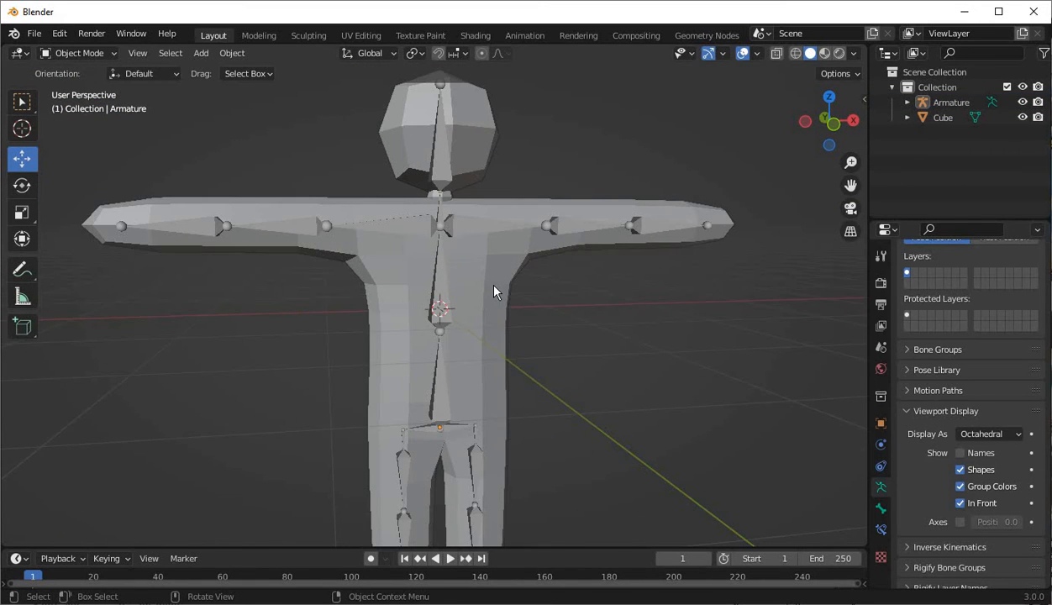
left_click(493, 291)
left_click(461, 238, "shift")
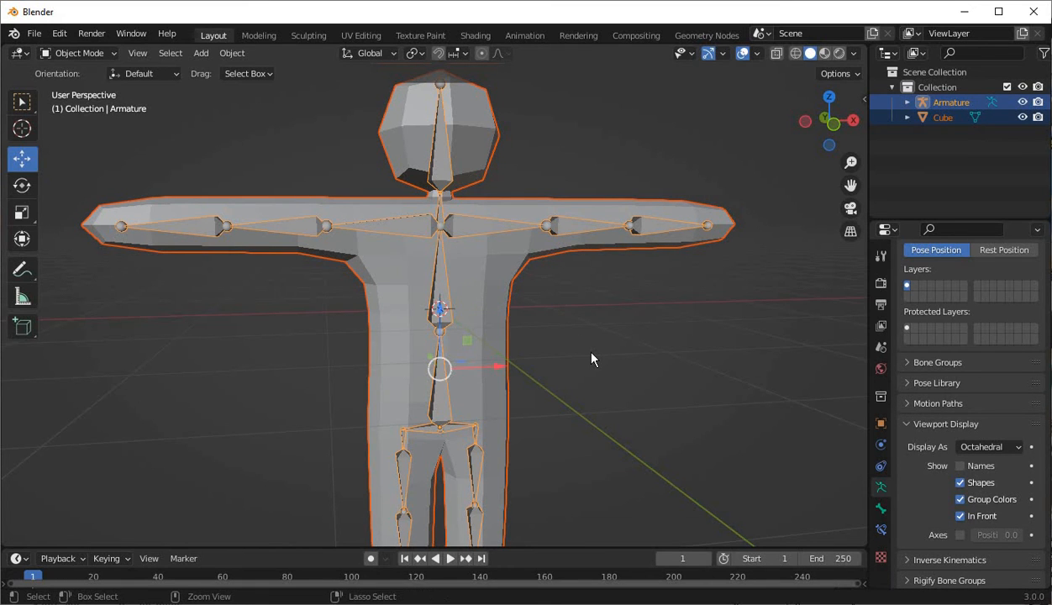
key("ctrl+p")
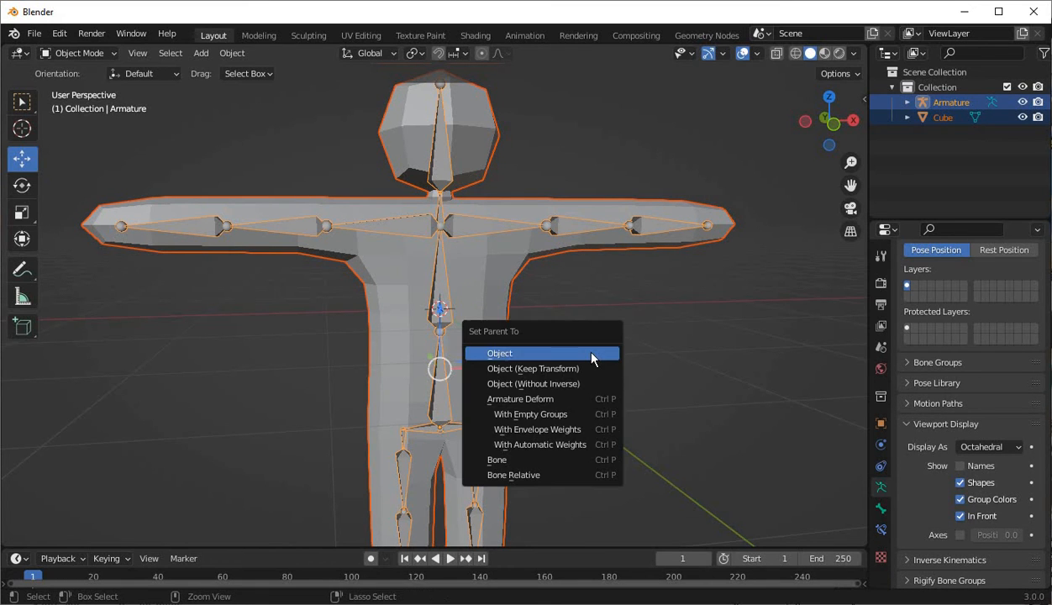
left_click(564, 449)
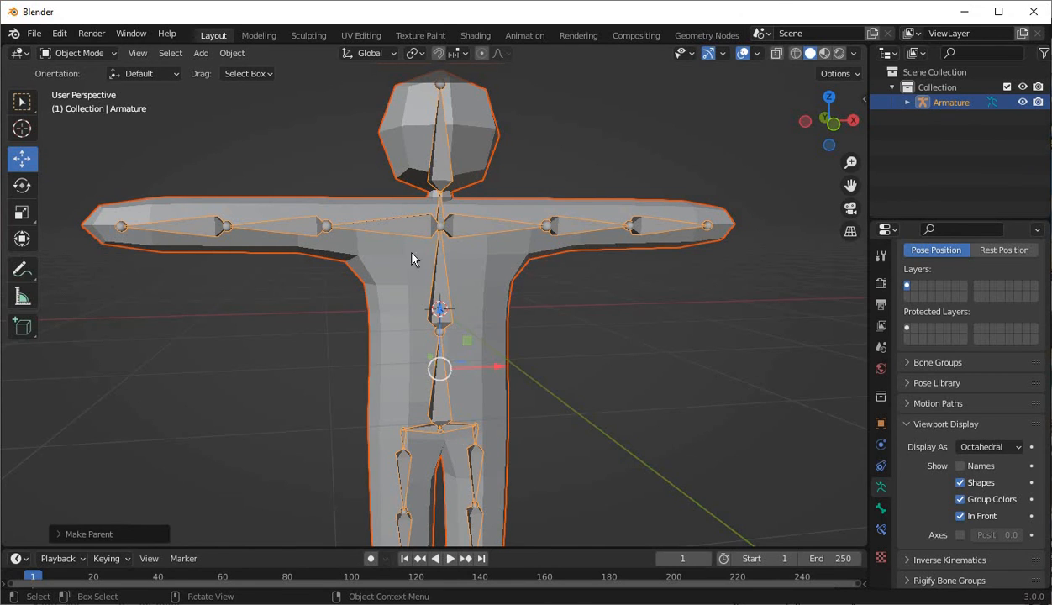
left_click(658, 272)
- Select the armature and switch it to Pose Mode
middle_click_drag(638, 272, 532, 211)
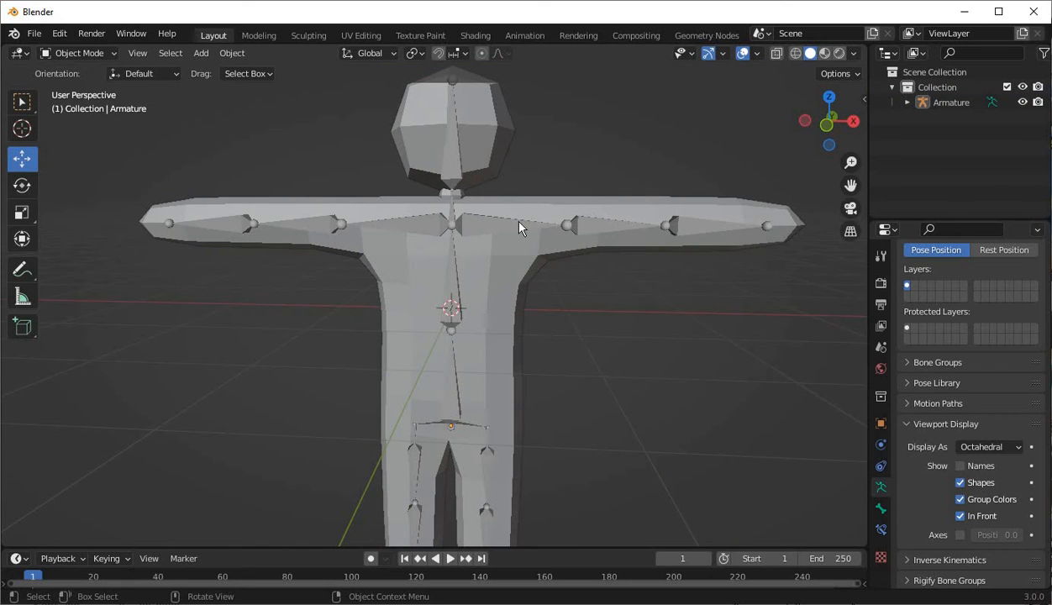
left_click(481, 240)
left_click(95, 54)
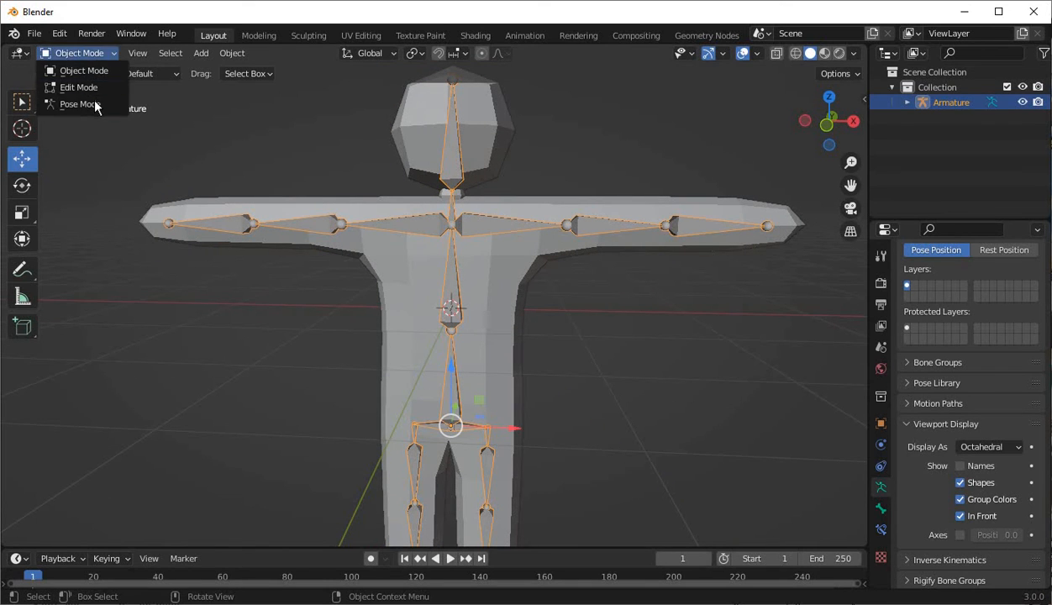
left_click(92, 101)
- With X-axis mirroring on, rotate the upper arm bones down so the arms hang beside the body
left_click(537, 230)
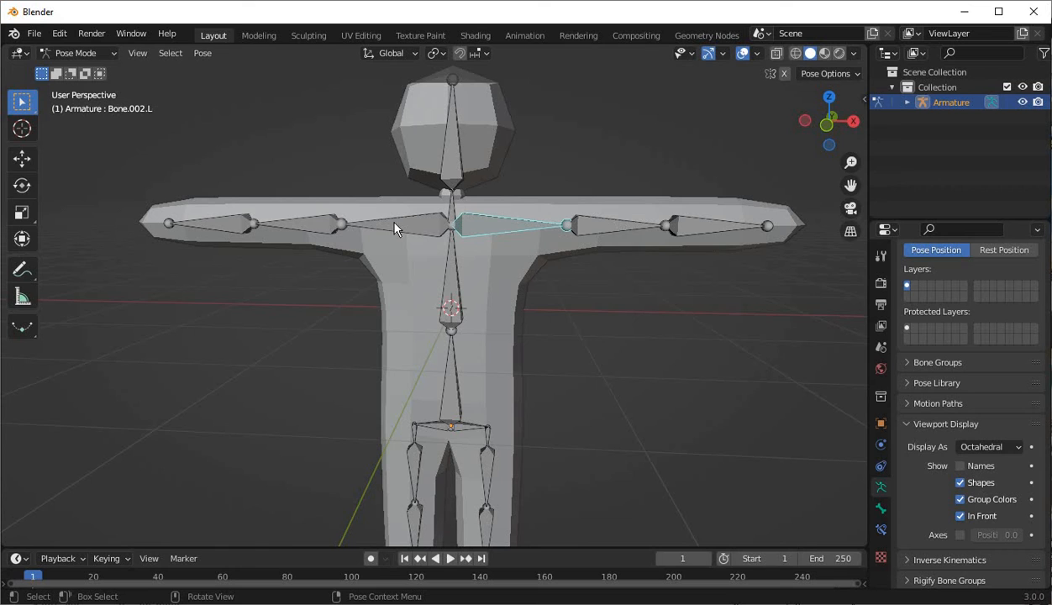
left_click(32, 185)
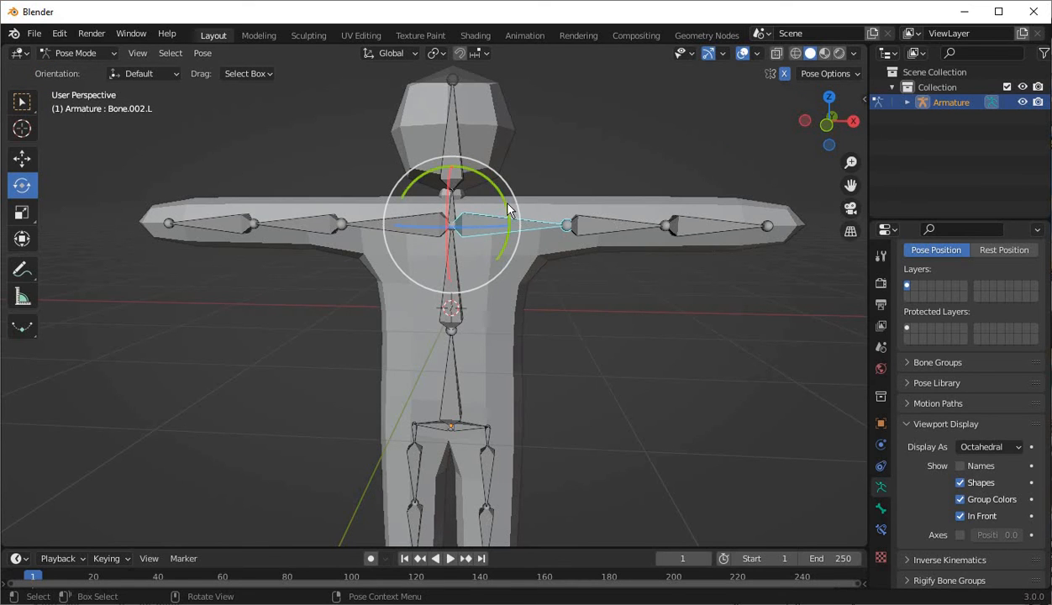
left_click_drag(502, 207, 632, 296)
left_click(580, 219)
- Select the left forearm bone and rotate it about the X axis in a side view
middle_click_drag(684, 321, 548, 344)
scroll(549, 361, "up", 1)
left_click(549, 409)
middle_click_drag(606, 378, 520, 298)
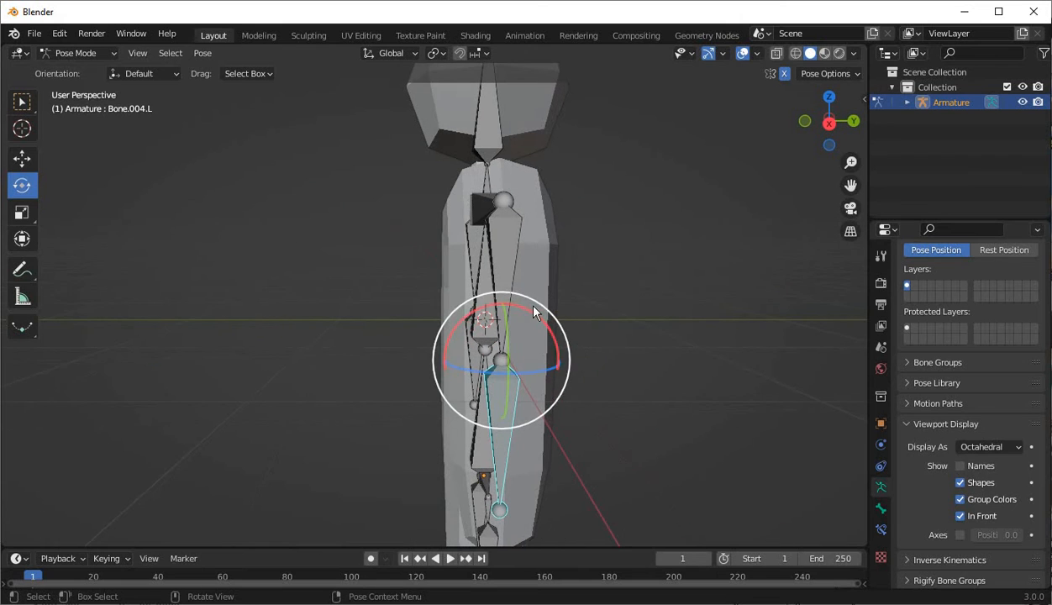
left_click_drag(522, 304, 582, 428)
- Clear the rotation of the posed arm bones
middle_click_drag(662, 355, 345, 284)
scroll(488, 402, "down", 1)
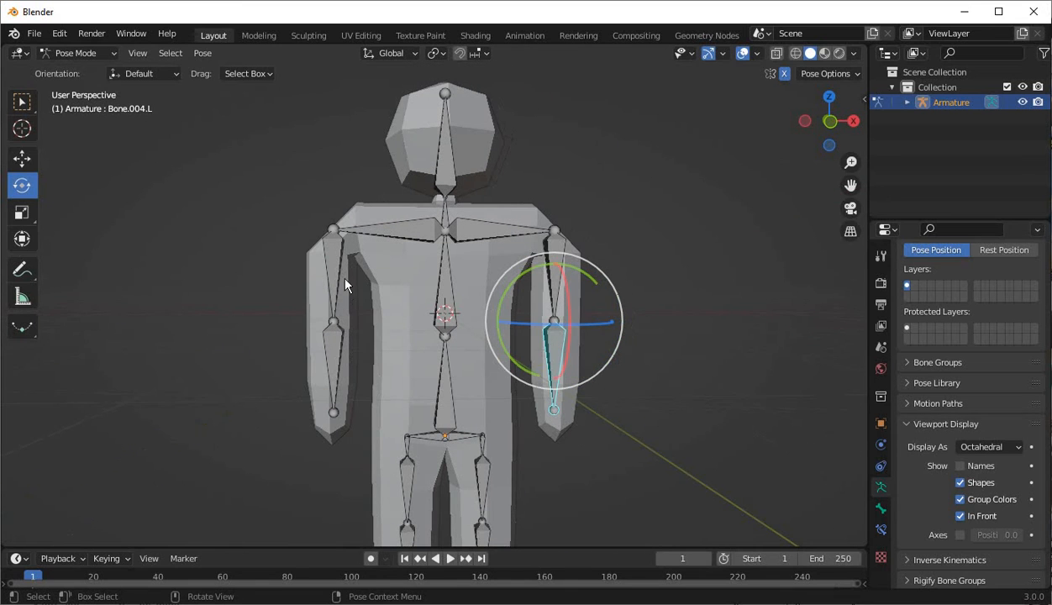
left_click(338, 282)
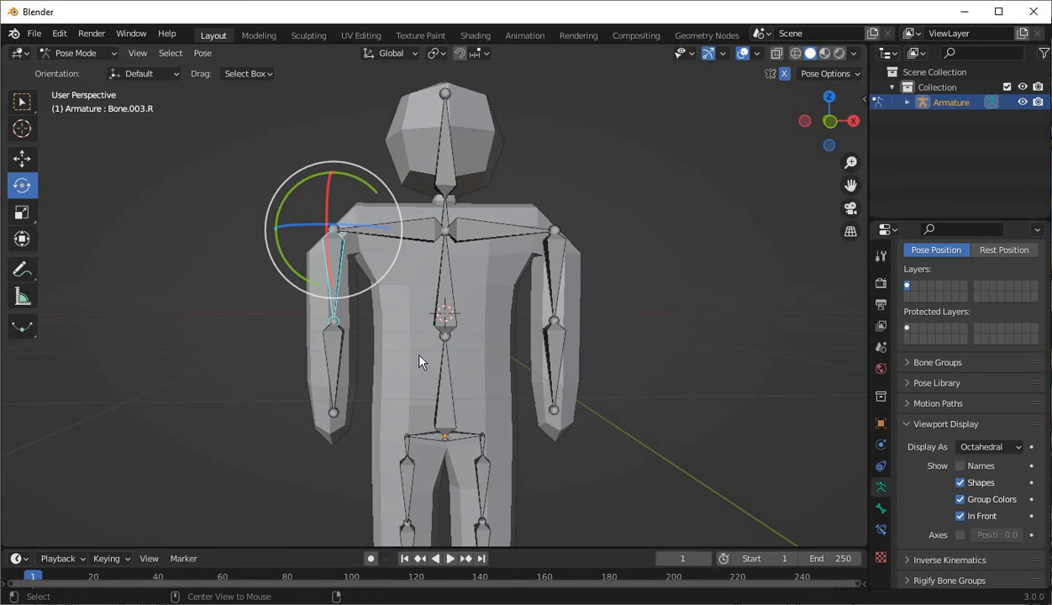
key("alt+r")
left_click(234, 353)
- In a side view, rotate the mirrored thigh bones forward about X to roughly horizontal
middle_click_drag(525, 361, 680, 371)
left_click_drag(847, 192, 432, 347)
left_click(416, 313)
middle_click_drag(687, 384, 741, 378)
scroll(538, 319, "up", 2)
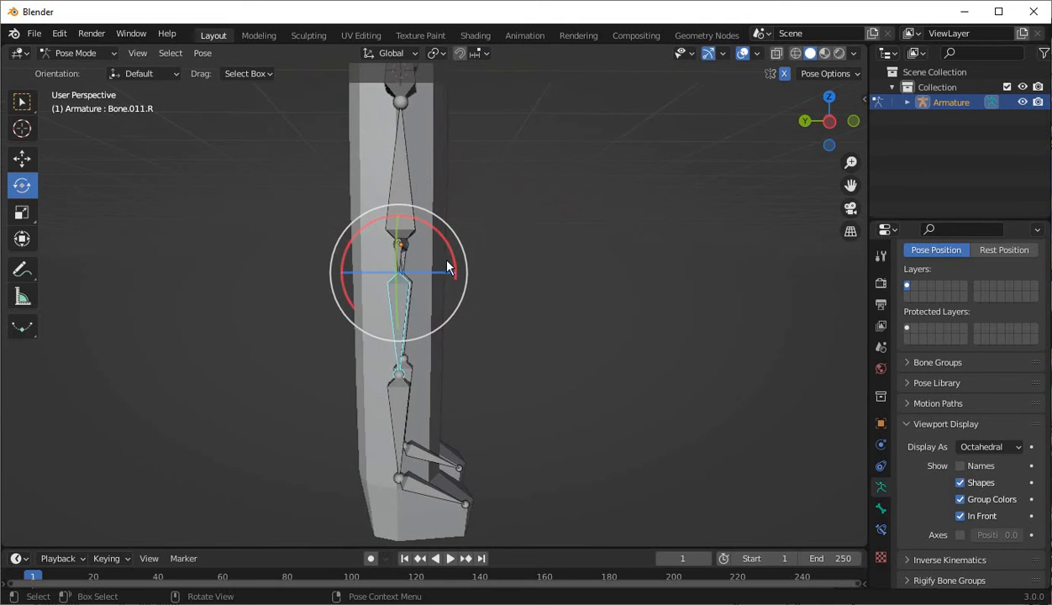
left_click_drag(450, 255, 373, 181)
scroll(564, 251, "up", 1)
- Rotate the mirrored shin bones about X so the lower legs point straight down
left_click(548, 258)
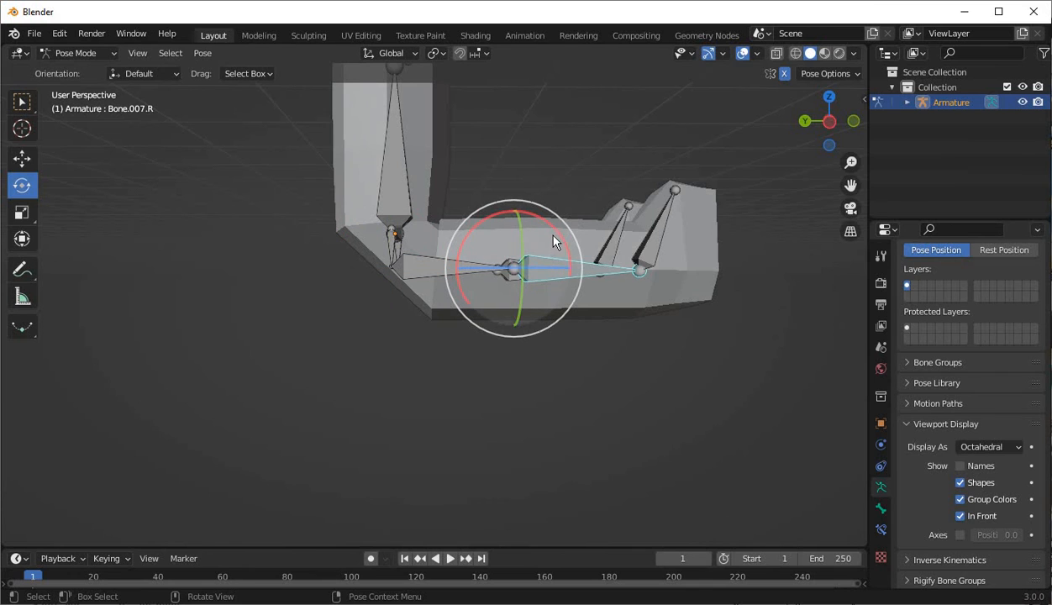
left_click_drag(556, 237, 550, 428)
key("ctrl+z")
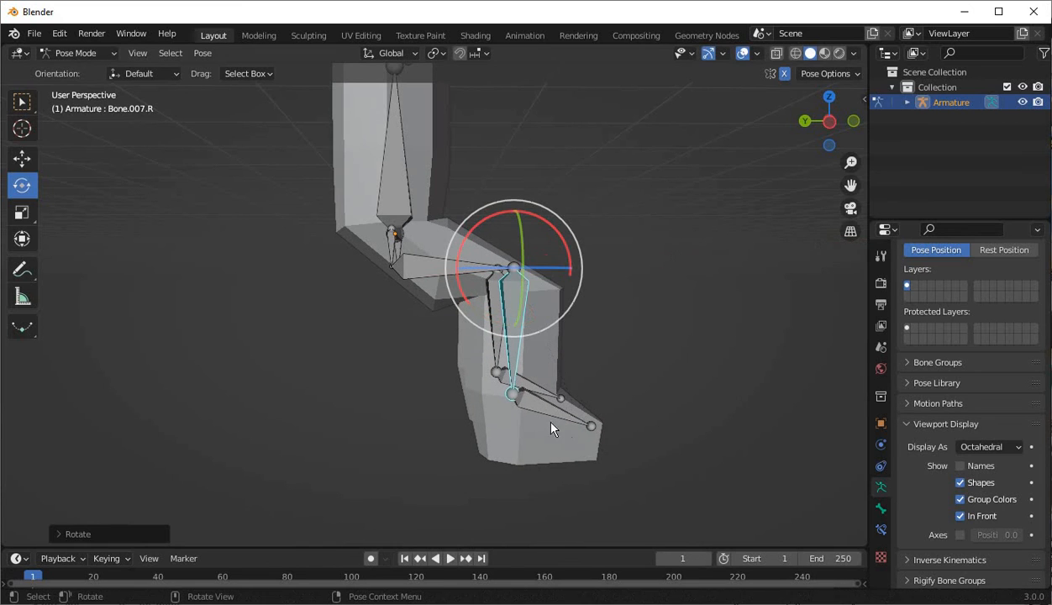
- Select the foot bone and rotate the mirrored feet about the X axis to test the ankle bend
left_click(558, 413)
scroll(685, 310, "up", 5)
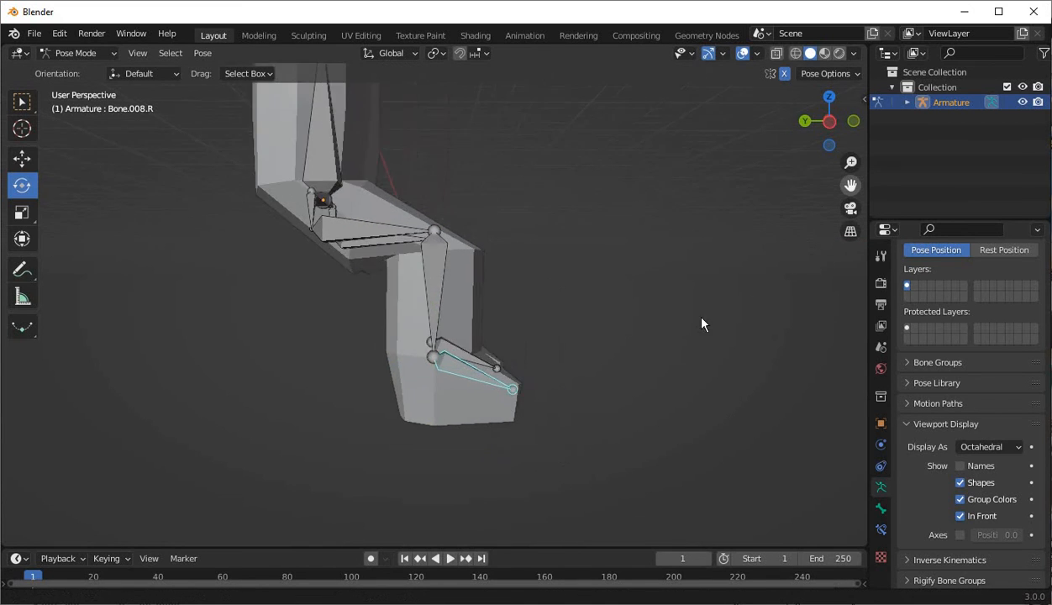
left_click_drag(469, 356, 496, 399)
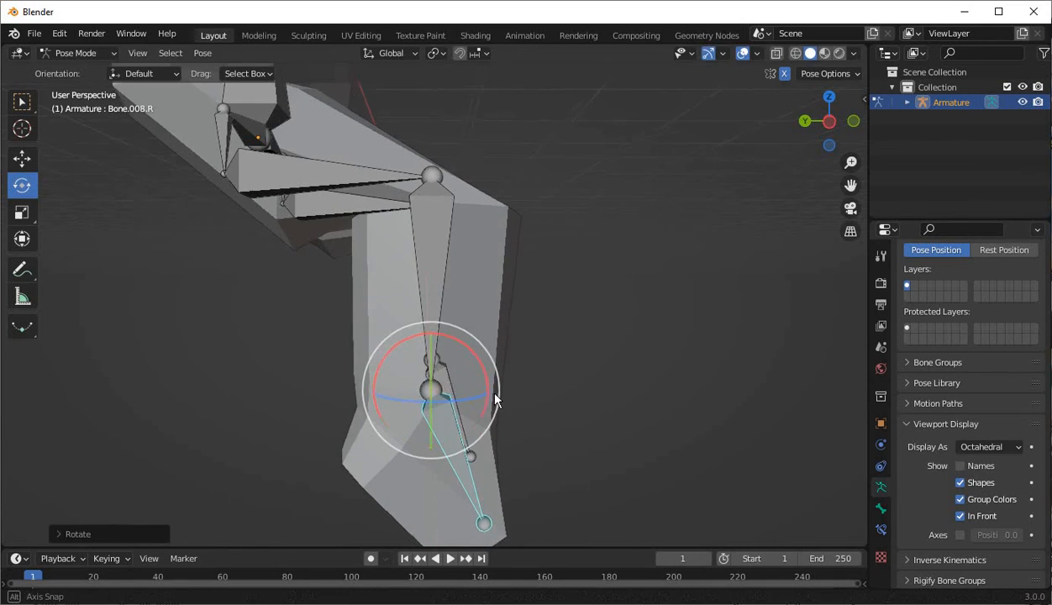
middle_click_drag(495, 399, 447, 404)
left_click_drag(447, 403, 406, 372)
- Clear the rotation of all bones to restore the rest pose, and deselect them
middle_click_drag(686, 379, 754, 377)
scroll(714, 373, "down", 4)
key("a")
key("alt+r")
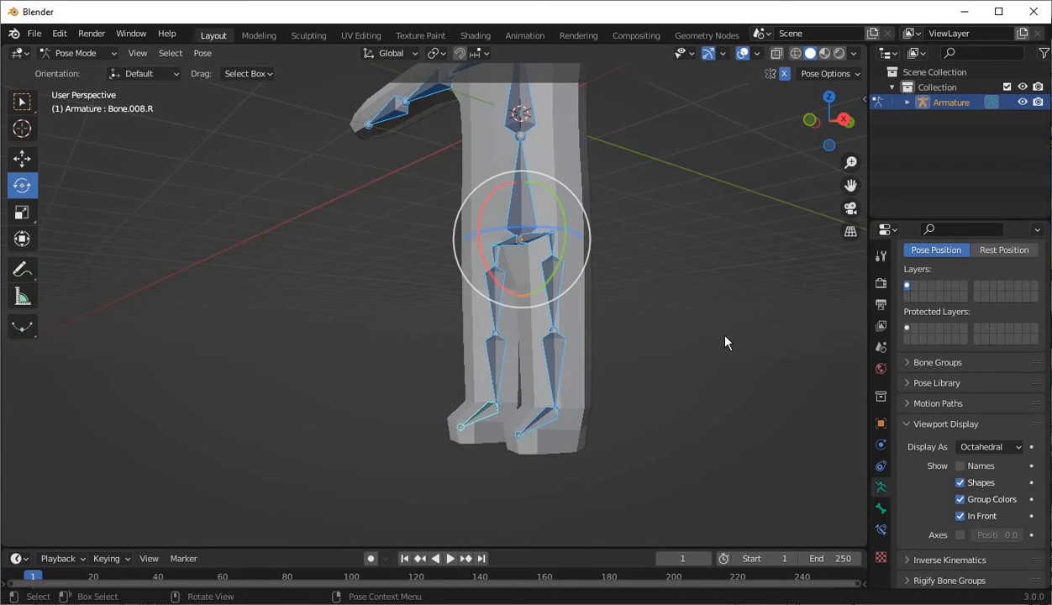
key("alt+a")
- Switch the armature from Pose Mode to Object Mode
left_click_drag(850, 185, 645, 263)
scroll(646, 263, "down", 2)
middle_click_drag(617, 237, 677, 288)
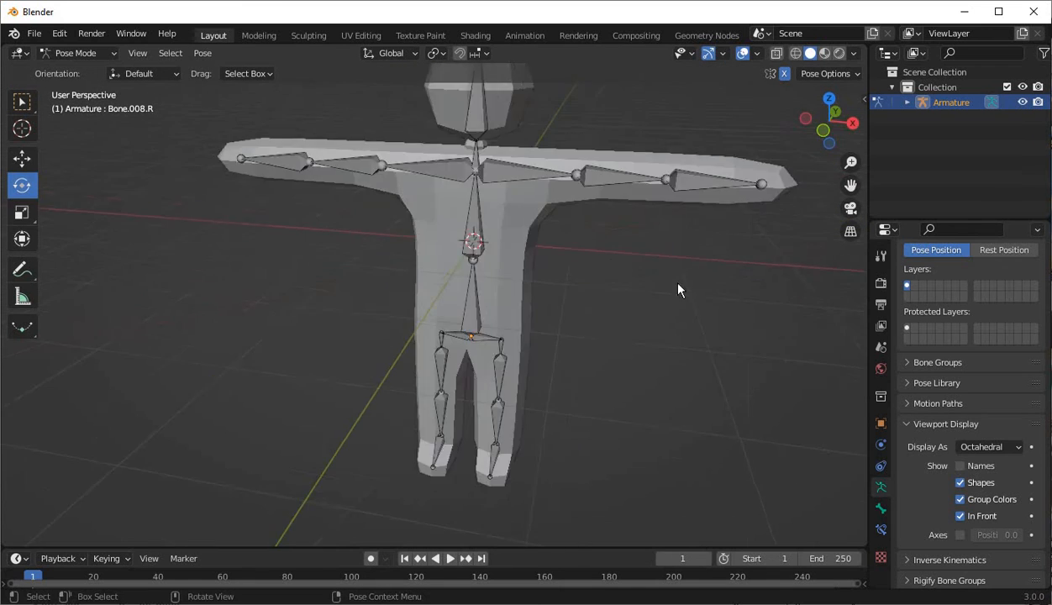
scroll(672, 281, "down", 2)
middle_click_drag(580, 227, 626, 200)
left_click(79, 50)
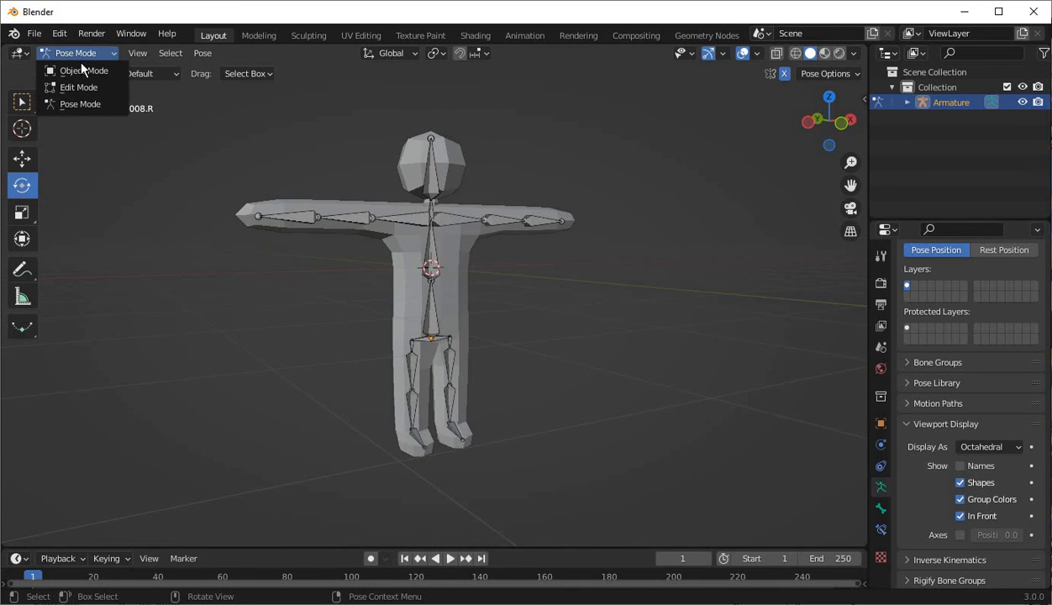
left_click(76, 71)
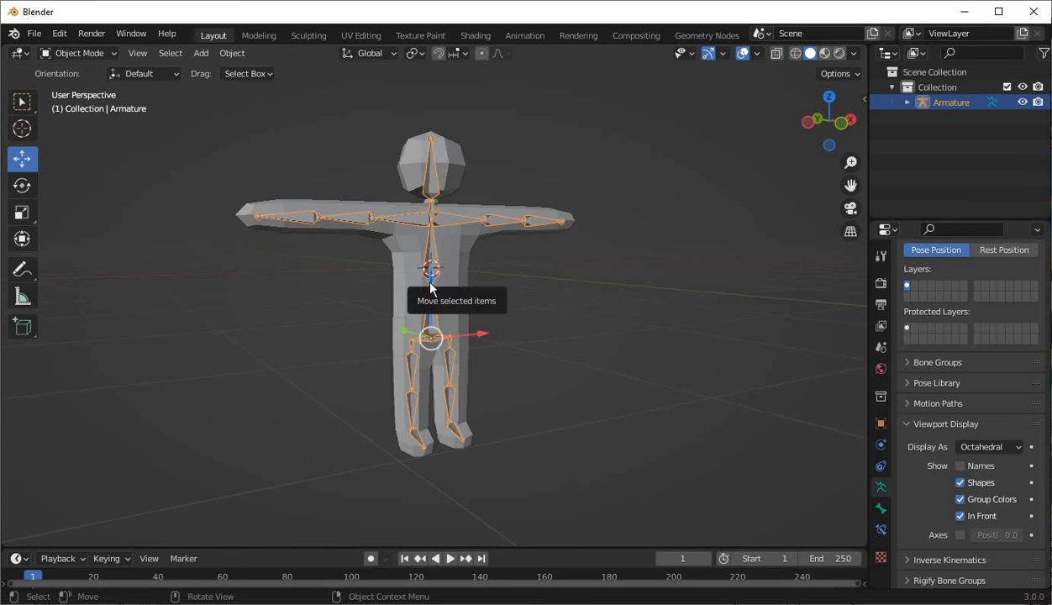
- In front view, move the armature with its body mesh up along Z until the feet rest on the ground line
key("KP_1")
scroll(445, 303, "up", 4)
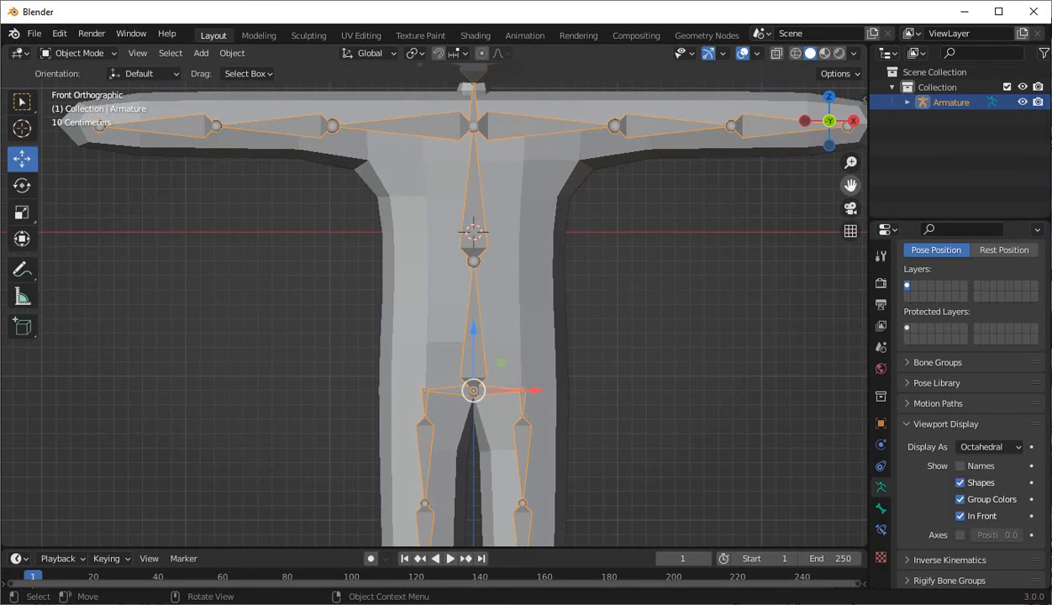
middle_click_drag(568, 231, 560, 325, "shift")
scroll(560, 326, "down", 2)
left_click_drag(459, 385, 478, 95)
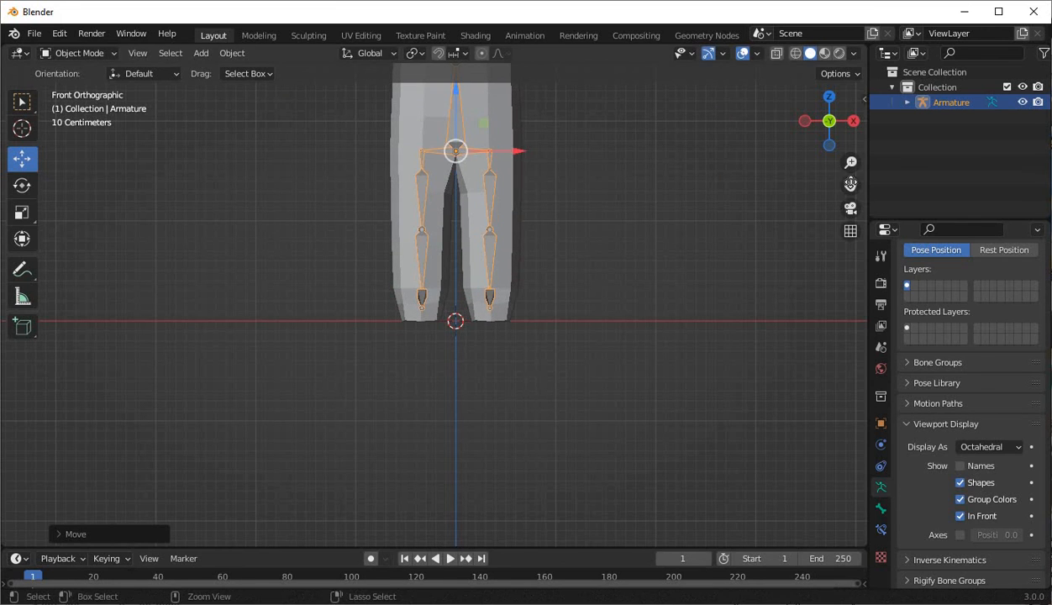
middle_click_drag(522, 97, 522, 204, "shift")
scroll(522, 205, "down", 2)
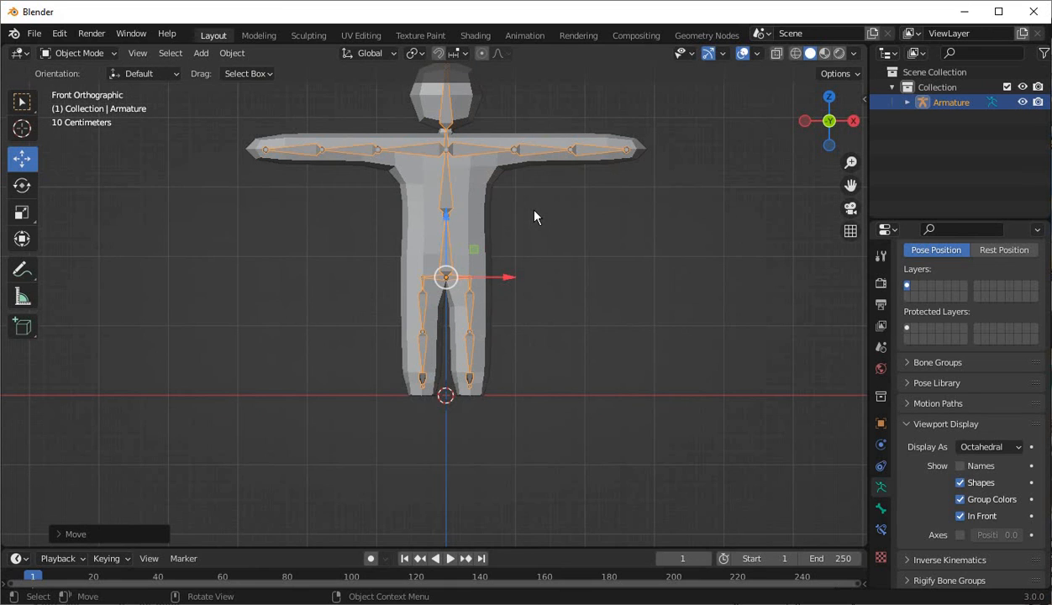
- Apply the armature's object transform to bring its origin to the world origin, and deselect it
key("ctrl+a")
left_click(535, 216)
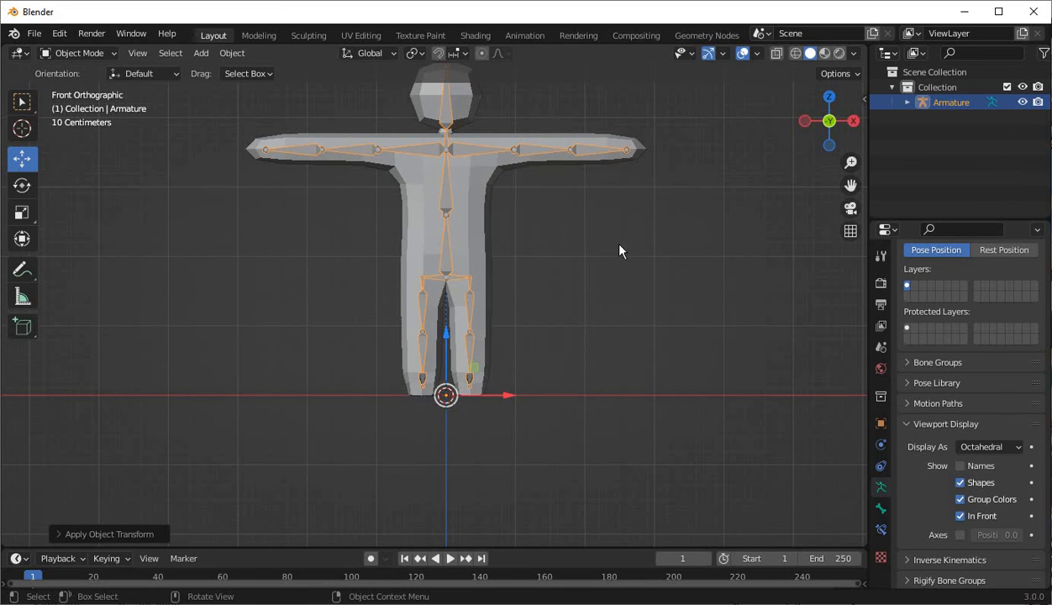
left_click(569, 277)
- Test the armature's new origin by moving the character far away and clearing its location
middle_click_drag(571, 278, 714, 281)
left_click_drag(850, 186, 866, 247)
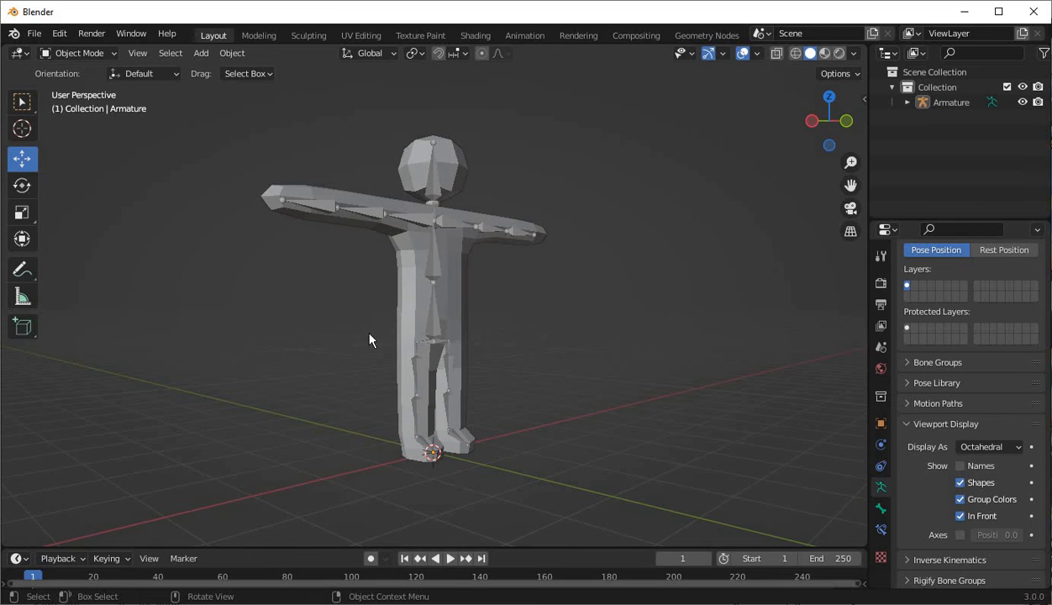
middle_click_drag(466, 331, 342, 317)
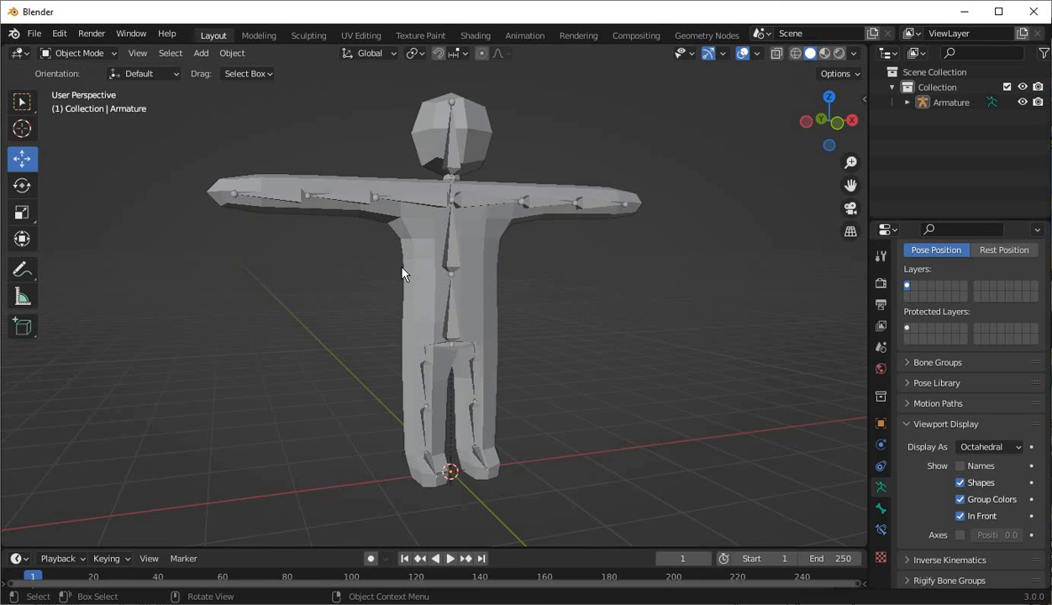
left_click(472, 441)
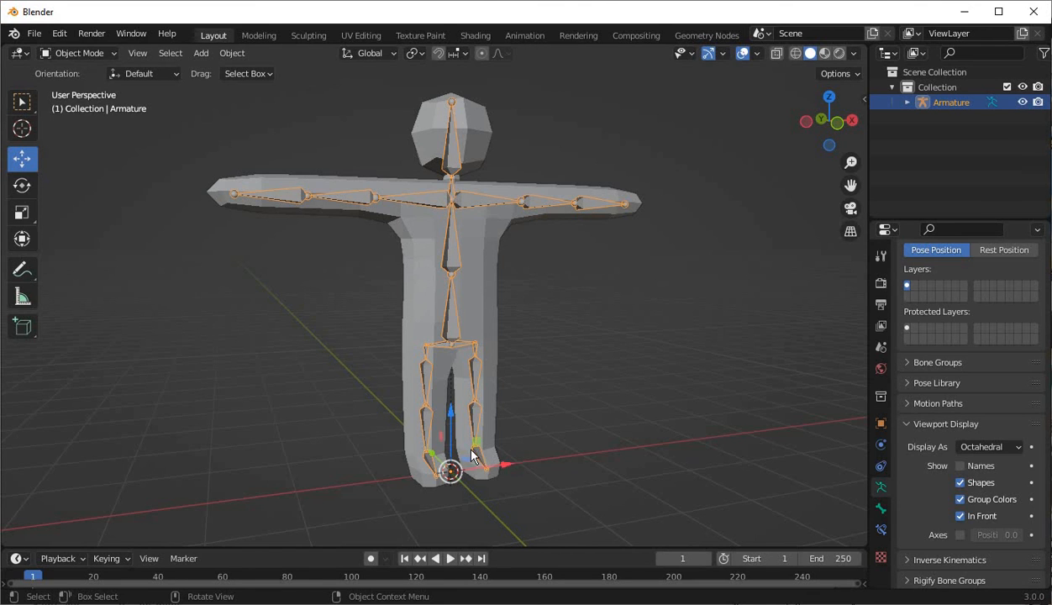
left_click_drag(476, 442, 143, 511)
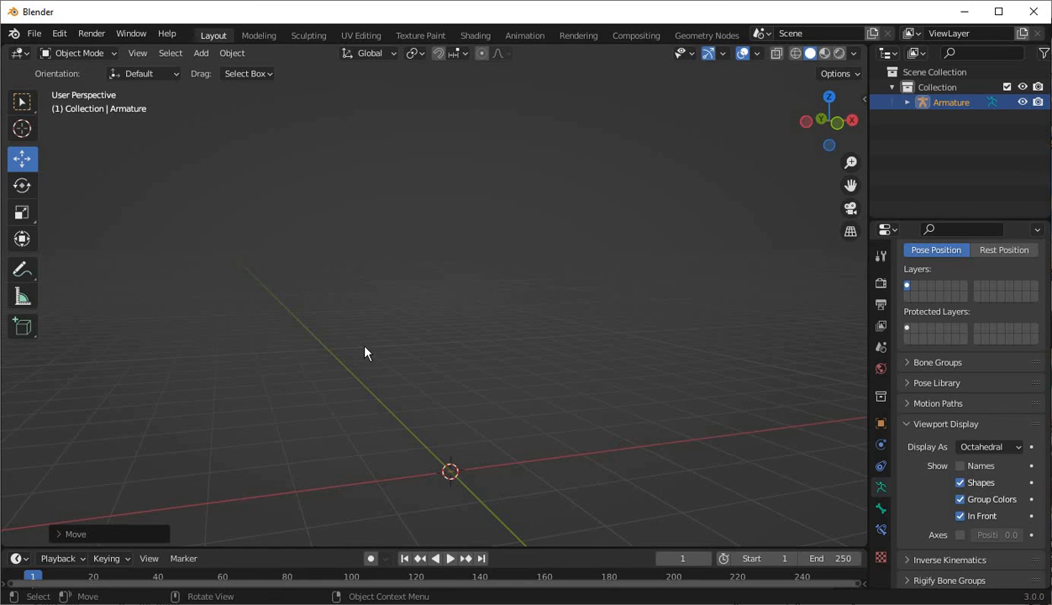
key("alt+g")
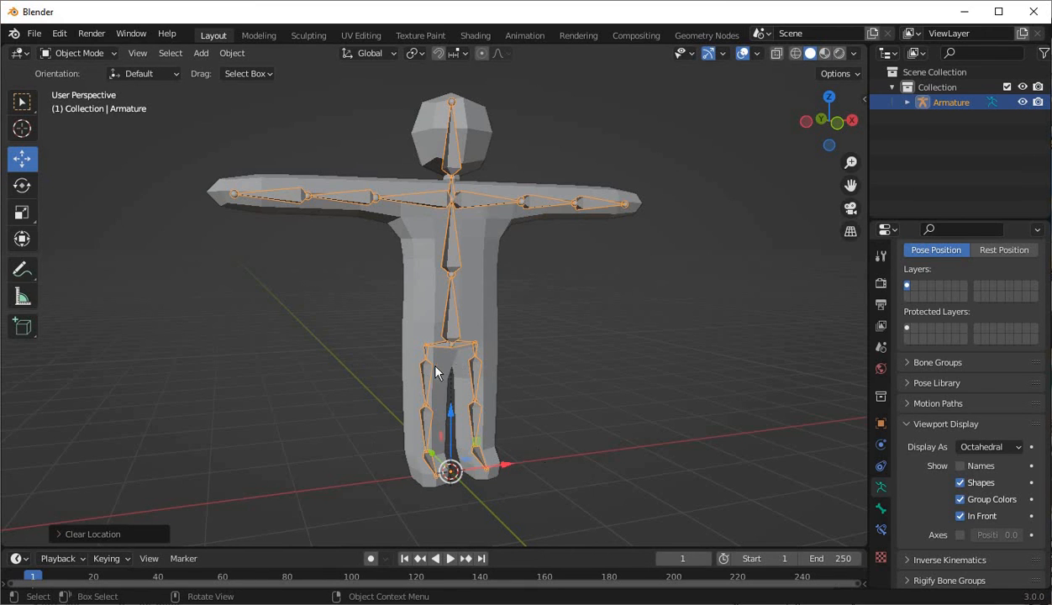
- Hide the viewport overlays and examine the character's mesh without the bones and grid
mouse_move(435, 367)
middle_mouse_down()
mouse_move(499, 369)
mouse_move(452, 357)
middle_mouse_up()
scroll(498, 369, "down", 2)
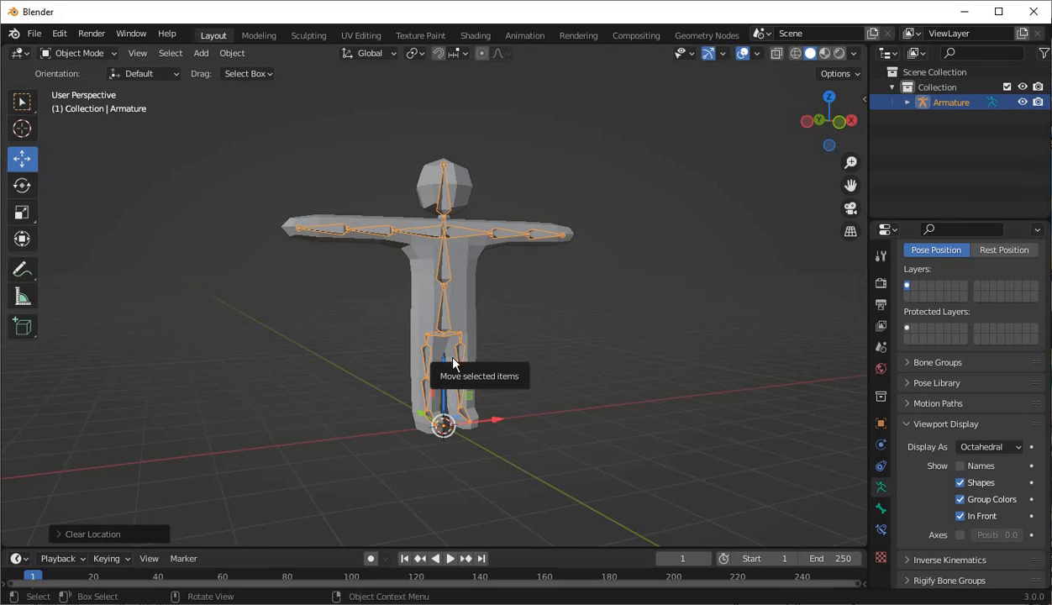
left_click(743, 55)
left_click_drag(842, 184, 859, 212)
middle_click_drag(611, 297, 598, 304)
scroll(418, 339, "up", 2)
middle_click_drag(418, 344, 483, 332)
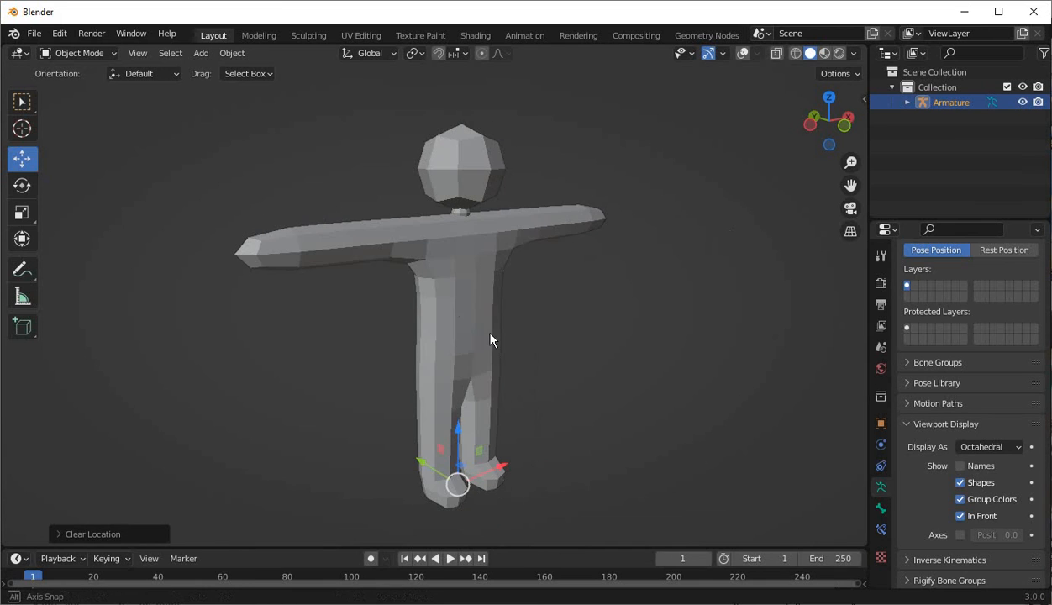
- Select the character's body mesh and show the viewport overlays again
left_click(413, 255)
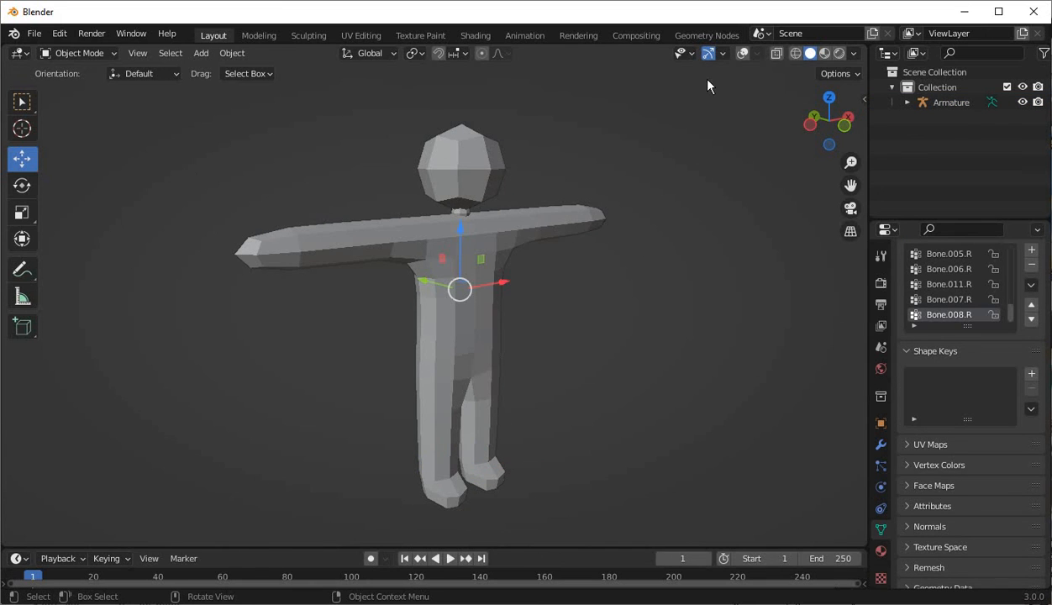
left_click(743, 54)
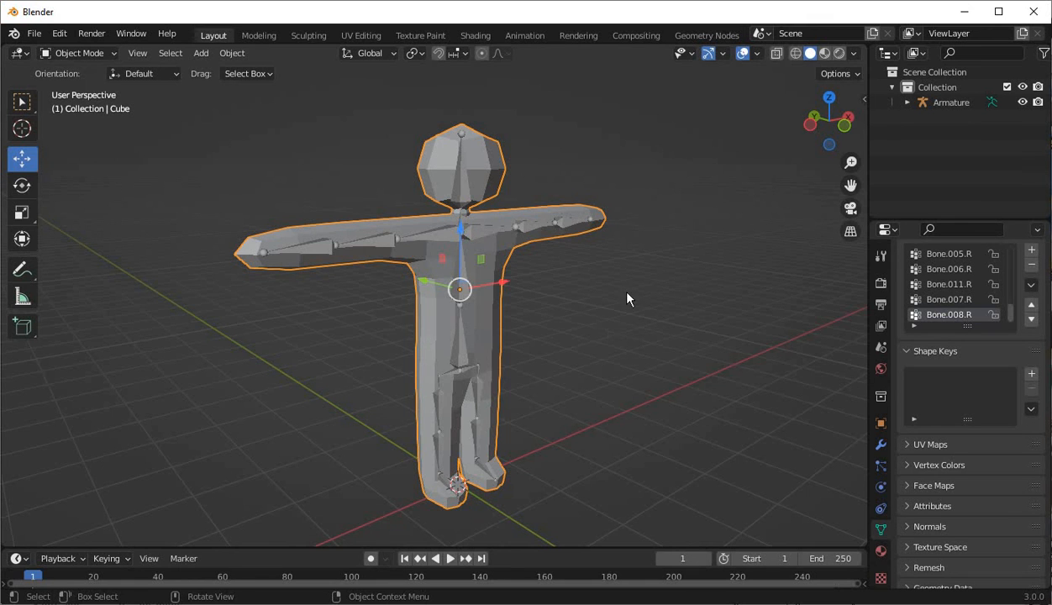
- Collapse the Shape Keys section in the body mesh's data properties and frame the torso
key("KP_1")
scroll(626, 298, "up", 3)
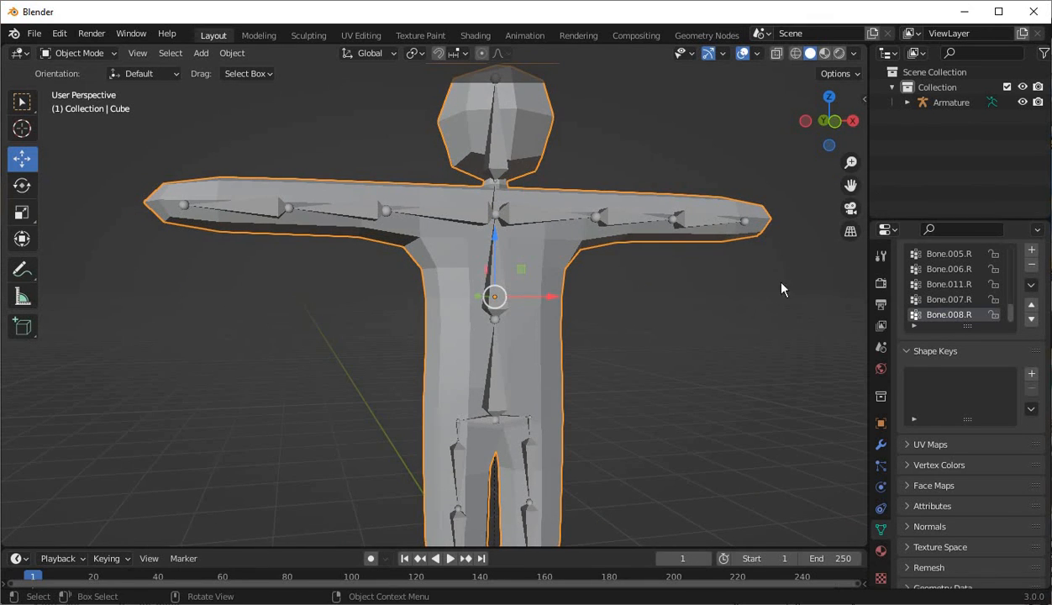
left_click(909, 354)
scroll(734, 230, "up", 4)
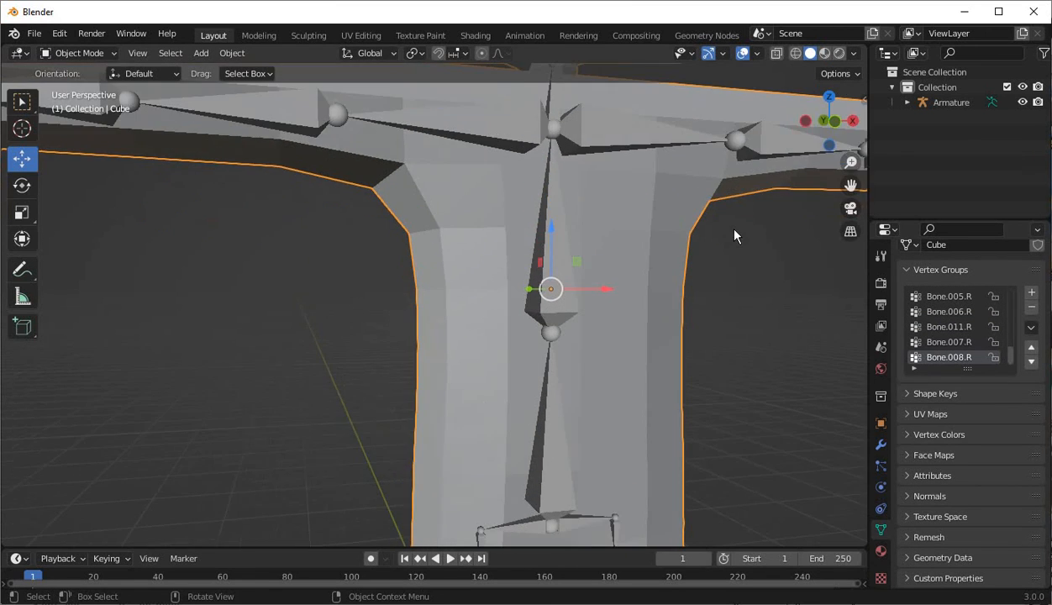